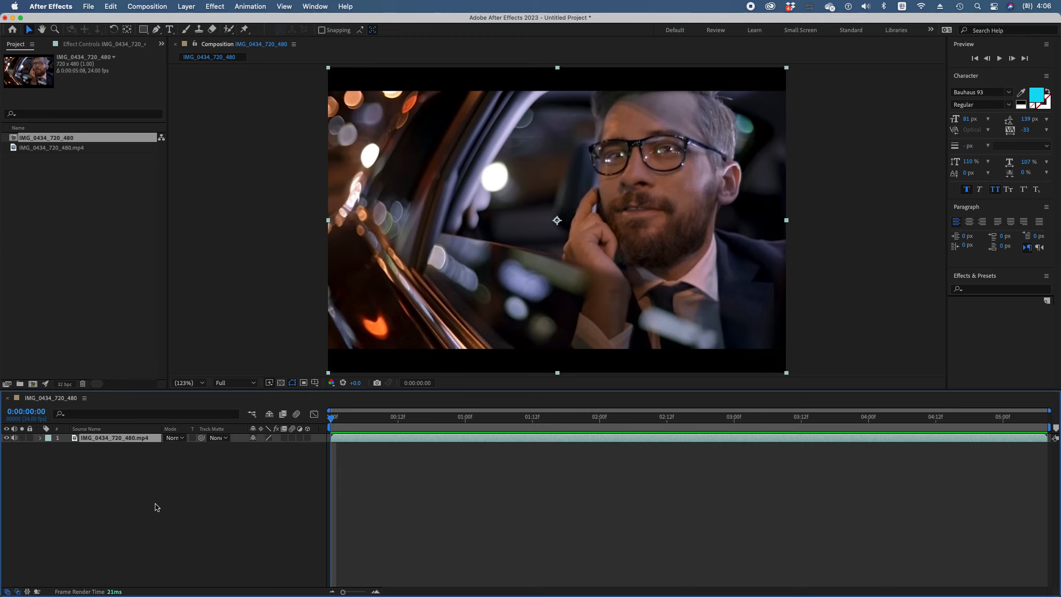
{"action": "left_click", "coordinate": [165, 489]}
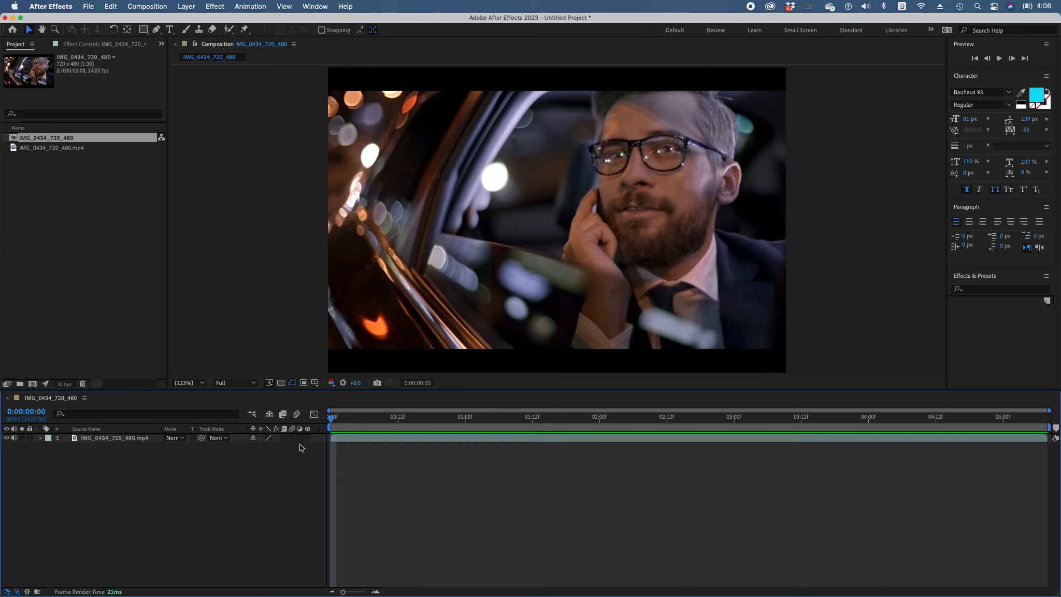
{"action": "left_click", "coordinate": [106, 440]}
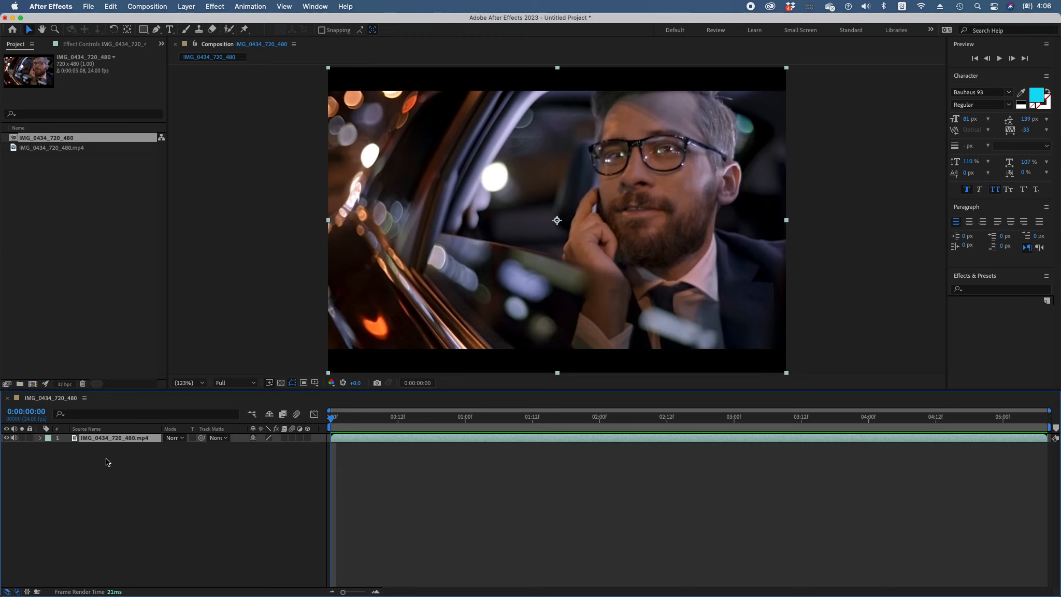
{"action": "left_click", "coordinate": [107, 462]}
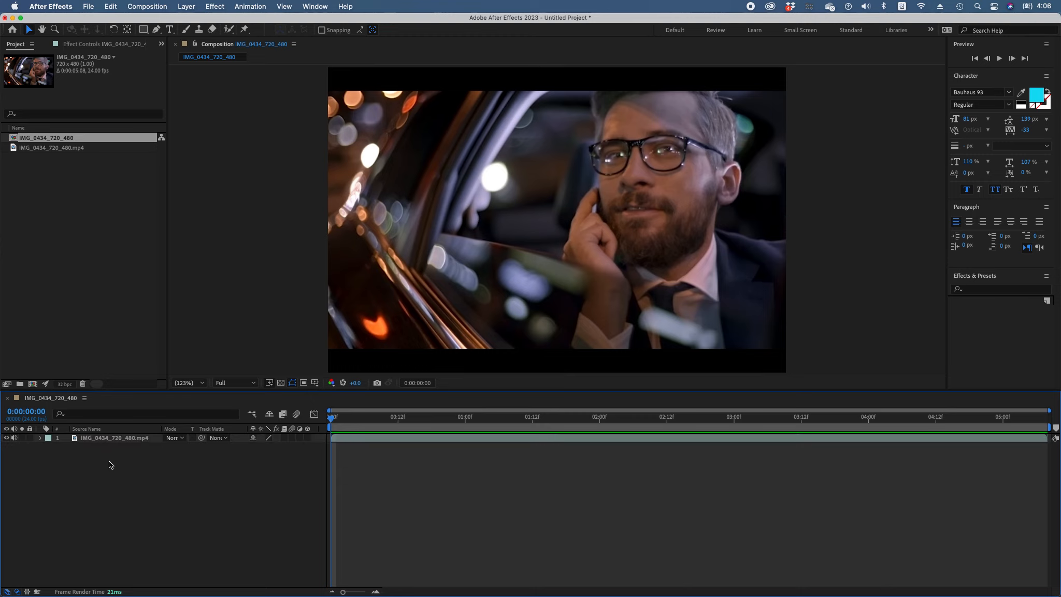
Add a horizontal text layer reading "mint" over the dark car window area of the video
{"action": "left_click", "coordinate": [169, 29]}
{"action": "left_click", "coordinate": [391, 170]}
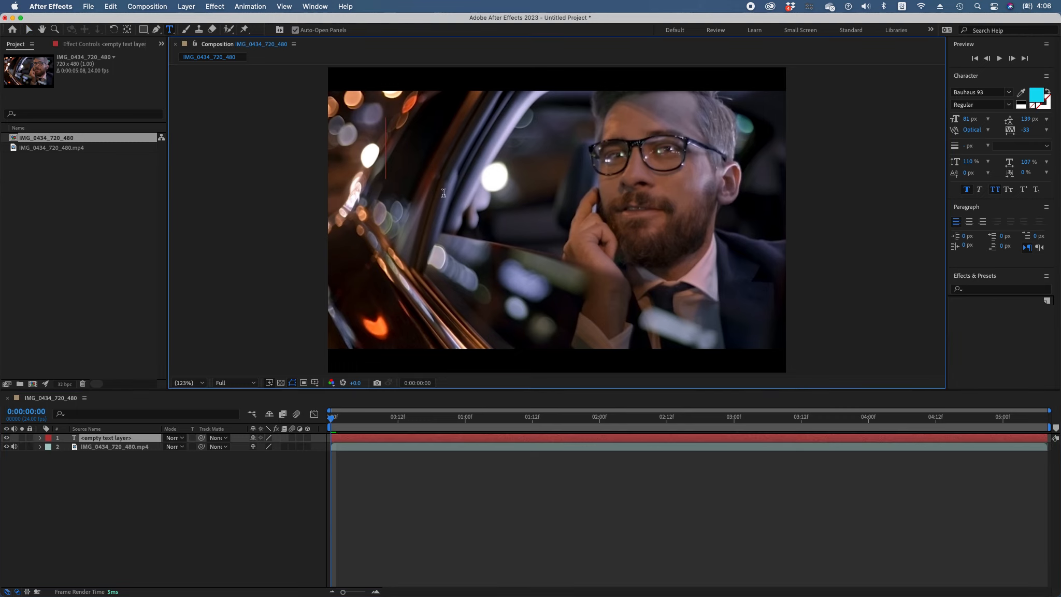
{"action": "type", "text": "ㅡㅑㅜ"}
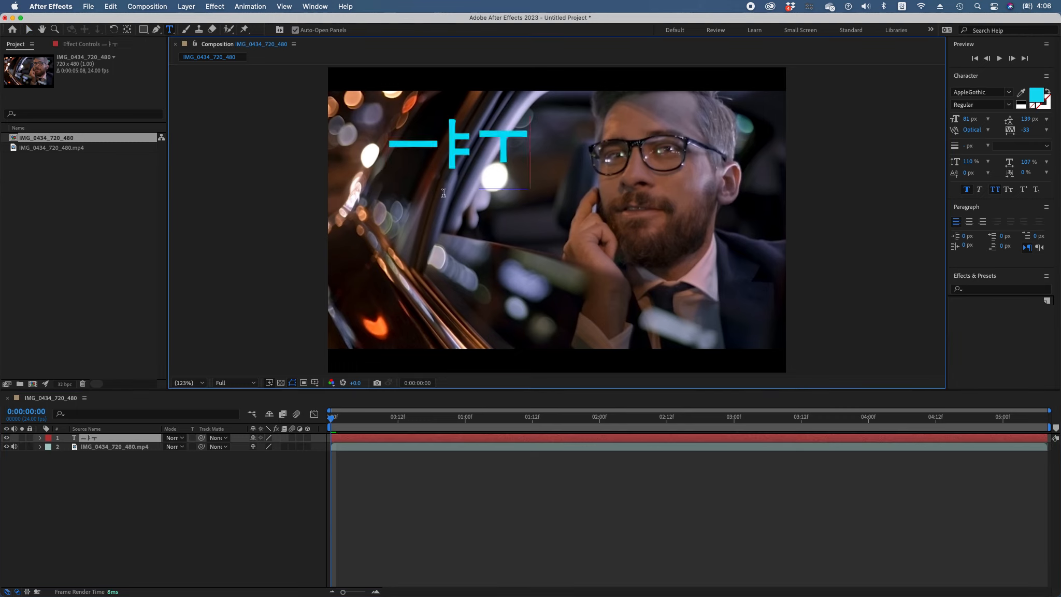
{"action": "key", "text": "BackSpace"}
{"action": "key", "text": "BackSpace"}
{"action": "key", "text": "BackSpace"}
{"action": "key", "text": "Caps_Lock"}
{"action": "type", "text": "mint"}
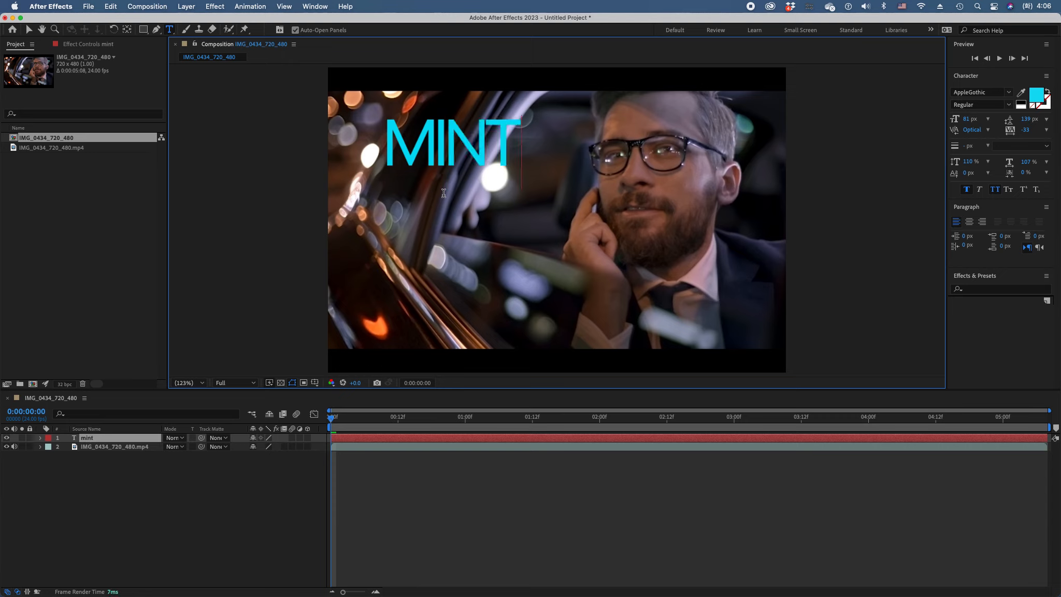
Add "choco" to the text layer as a second line below "mint"
{"action": "key", "text": "Return"}
{"action": "type", "text": "ch"}
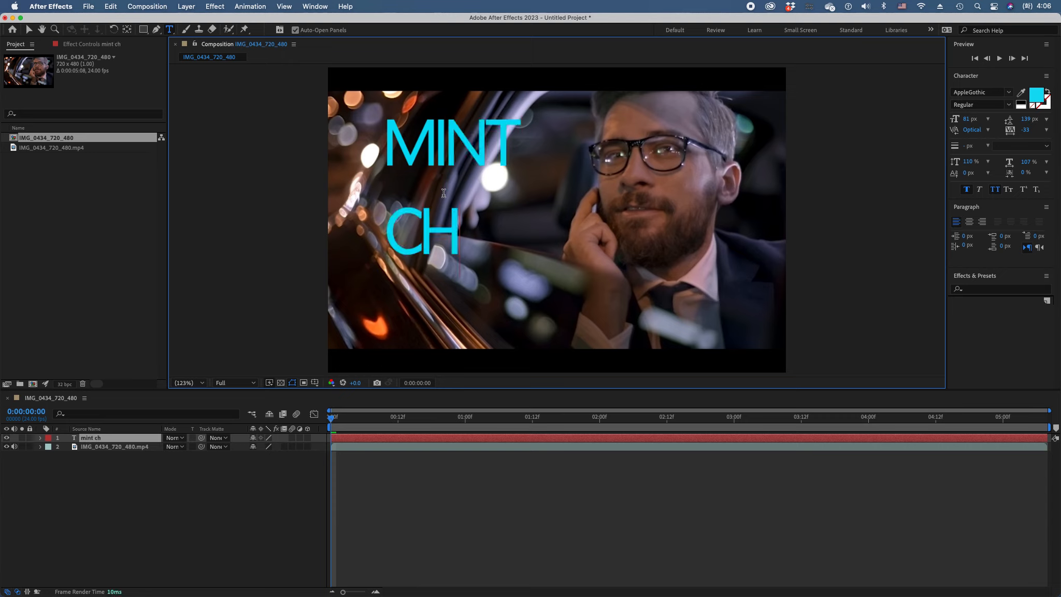
{"action": "key", "text": "BackSpace"}
{"action": "key", "text": "BackSpace"}
{"action": "key", "text": "BackSpace"}
{"action": "type", "text": "choco"}
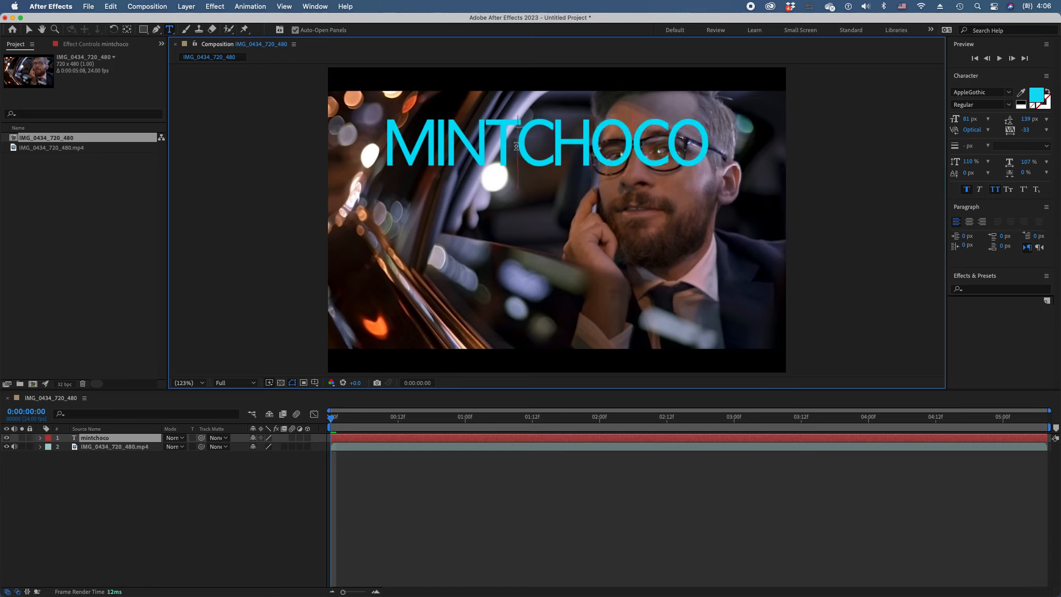
{"action": "key", "text": "Return"}
Tighten the leading of both text lines to 95 px
{"action": "left_click_drag", "start_coordinate": [391, 141], "coordinate": [582, 226]}
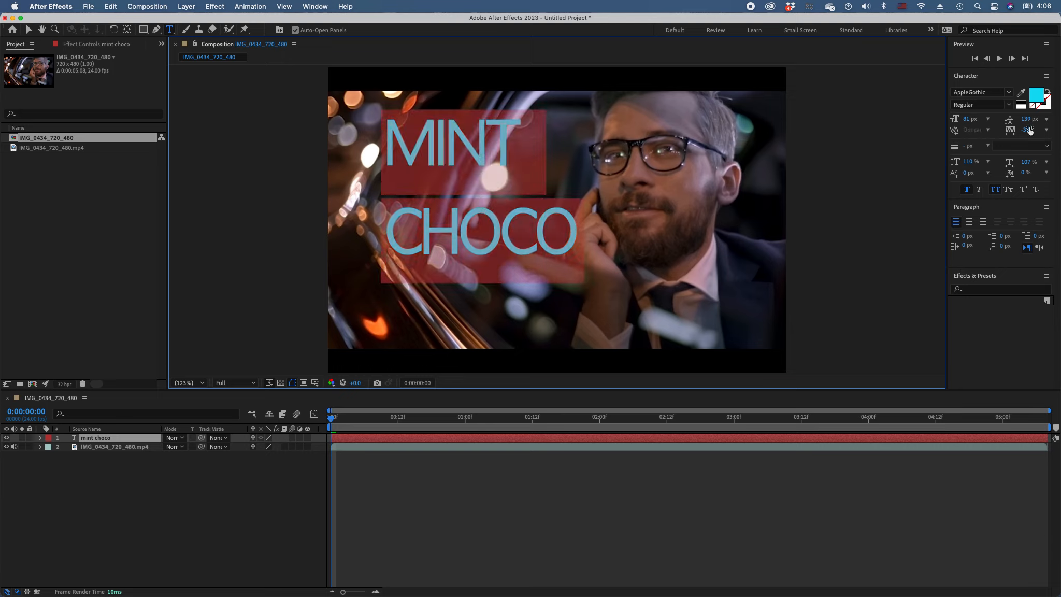
{"action": "left_click_drag", "start_coordinate": [1031, 121], "coordinate": [1007, 120]}
{"action": "left_click", "coordinate": [535, 217]}
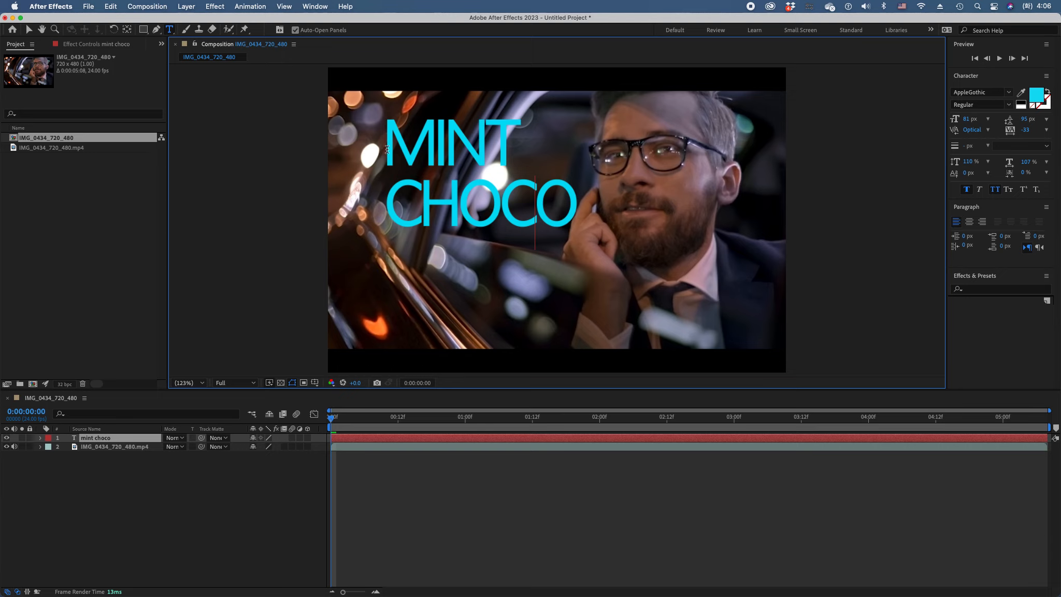
Set the whole title's font size to 61 px and enlarge the word MINT to 91 px
{"action": "left_click_drag", "start_coordinate": [576, 200], "coordinate": [381, 146]}
{"action": "left_click_drag", "start_coordinate": [976, 123], "coordinate": [960, 124]}
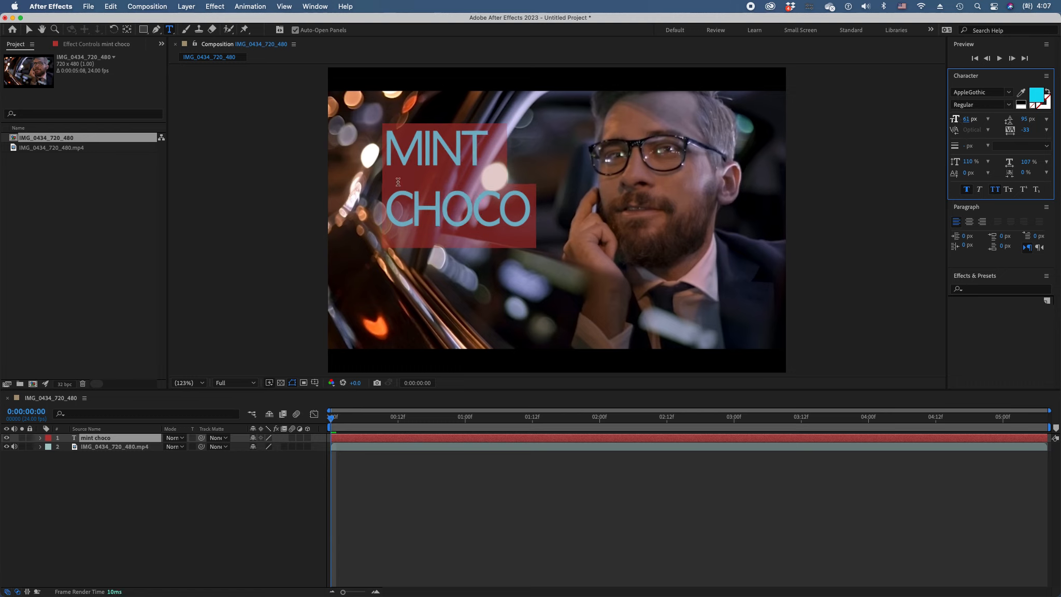
{"action": "left_click", "coordinate": [421, 174]}
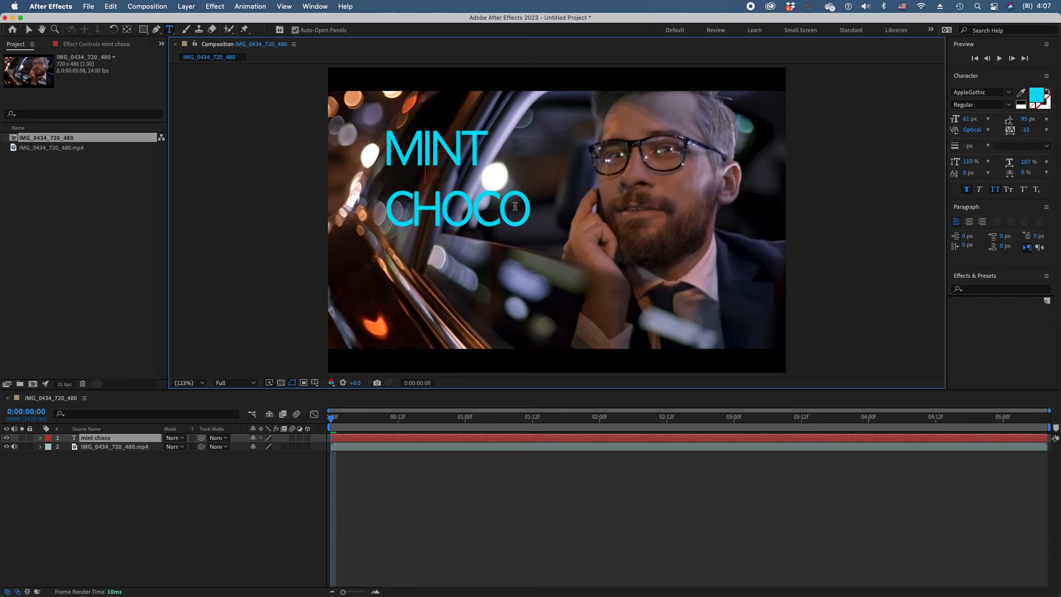
{"action": "left_click_drag", "start_coordinate": [482, 161], "coordinate": [385, 156]}
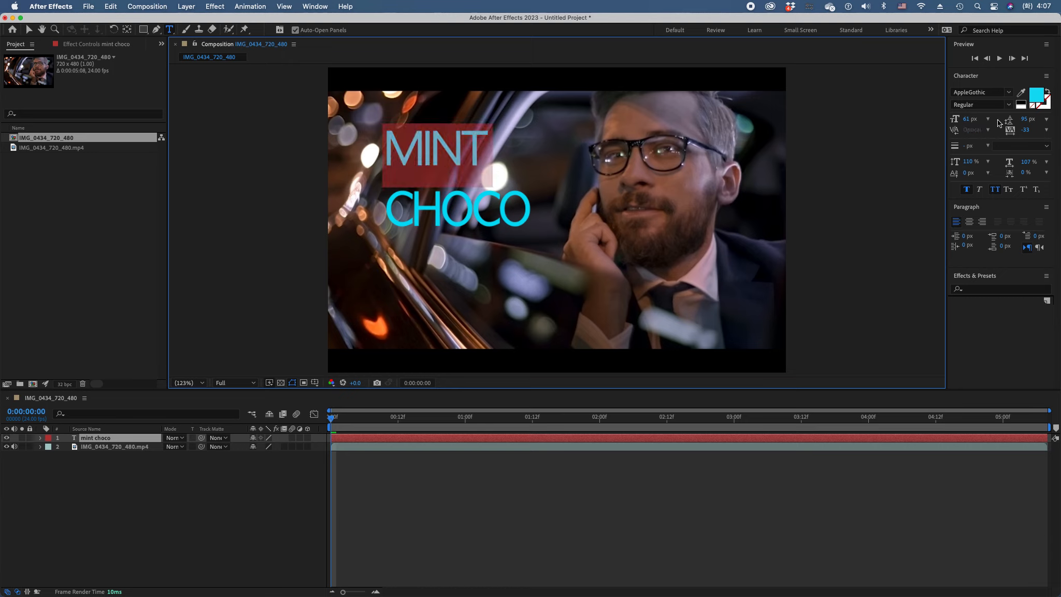
{"action": "left_click_drag", "start_coordinate": [967, 118], "coordinate": [984, 120]}
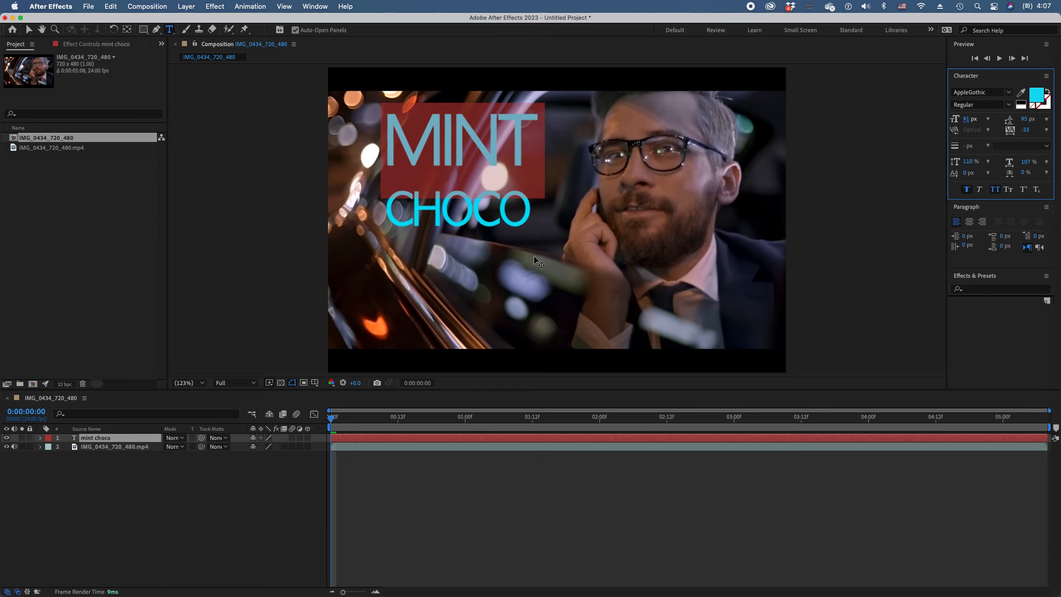
Change the font of the whole mint choco text layer to Bauhaus 93
{"action": "left_click", "coordinate": [89, 439]}
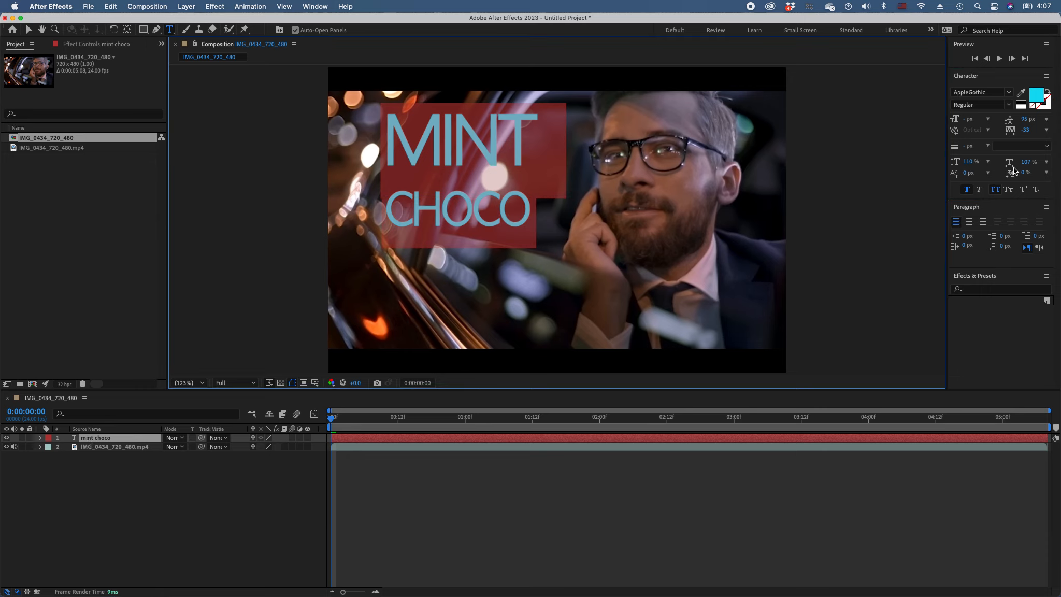
{"action": "left_click", "coordinate": [983, 91]}
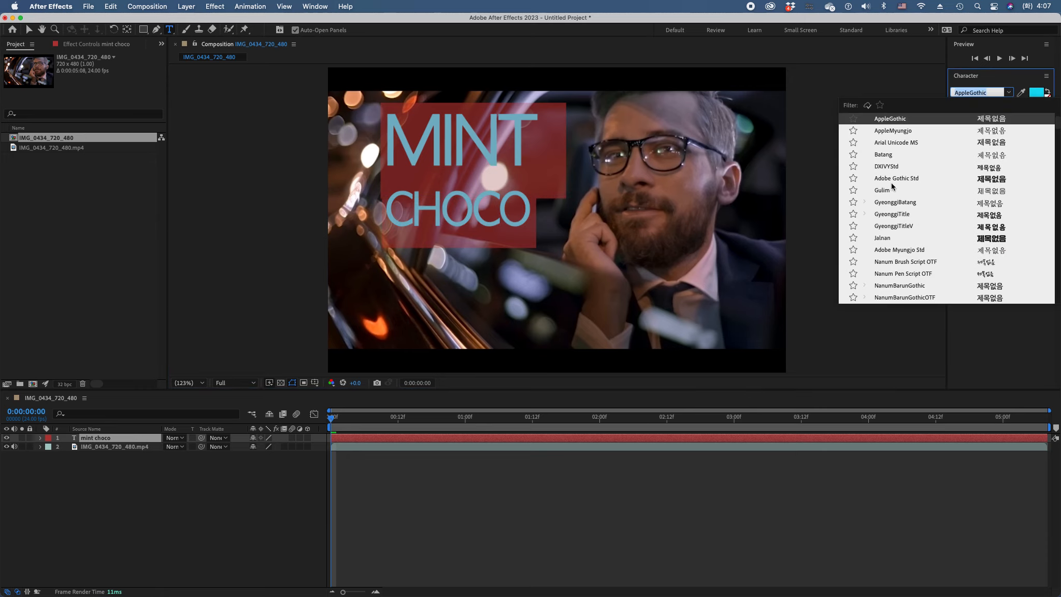
{"action": "scroll", "coordinate": [906, 217], "scroll_direction": "down", "scroll_amount": 3}
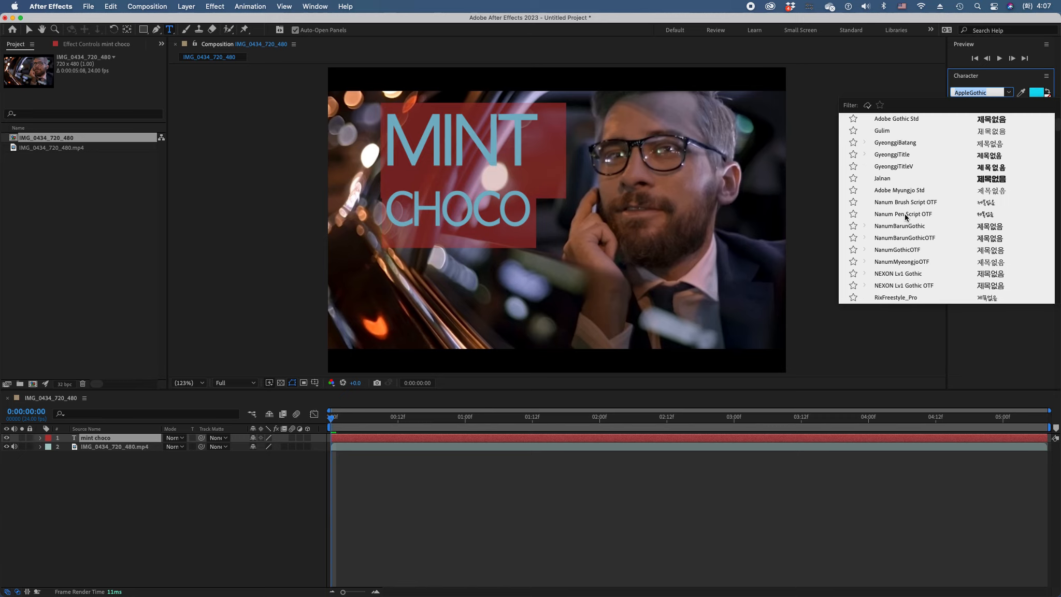
{"action": "scroll", "coordinate": [906, 217], "scroll_direction": "down", "scroll_amount": 15}
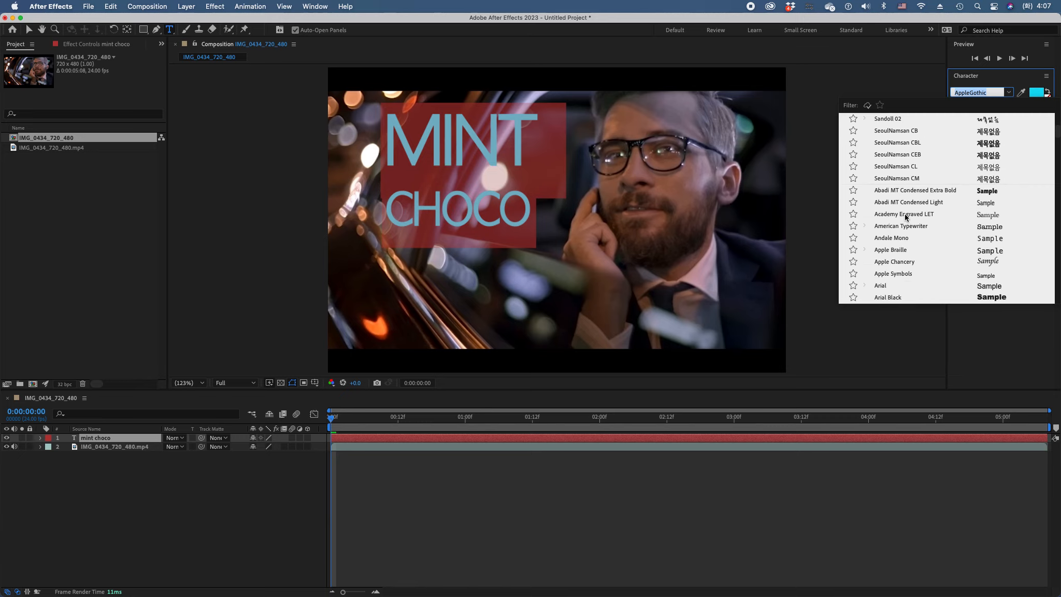
{"action": "scroll", "coordinate": [906, 217], "scroll_direction": "up", "scroll_amount": 2}
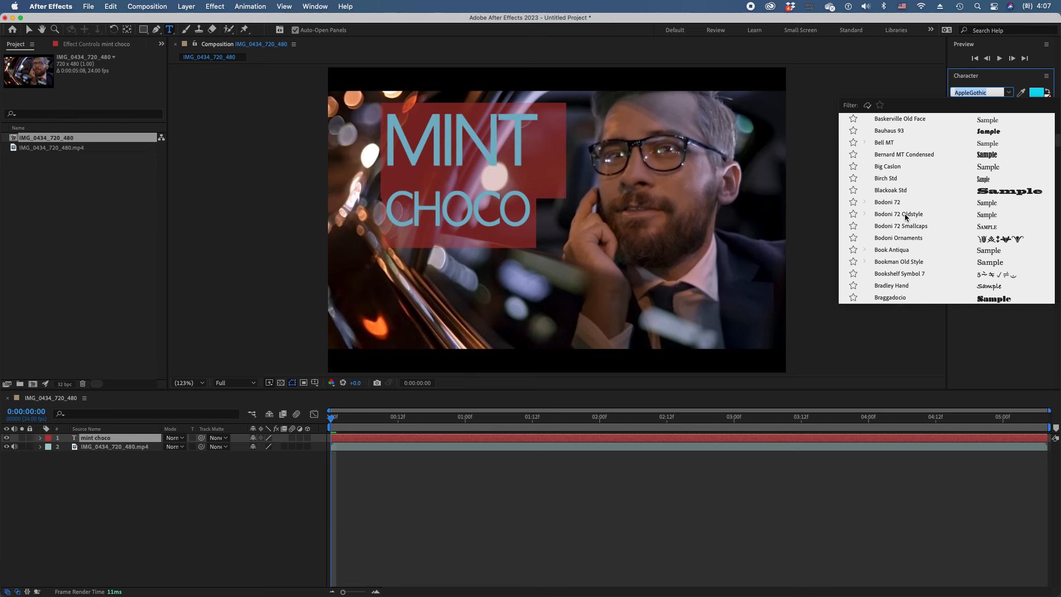
{"action": "left_click", "coordinate": [901, 131]}
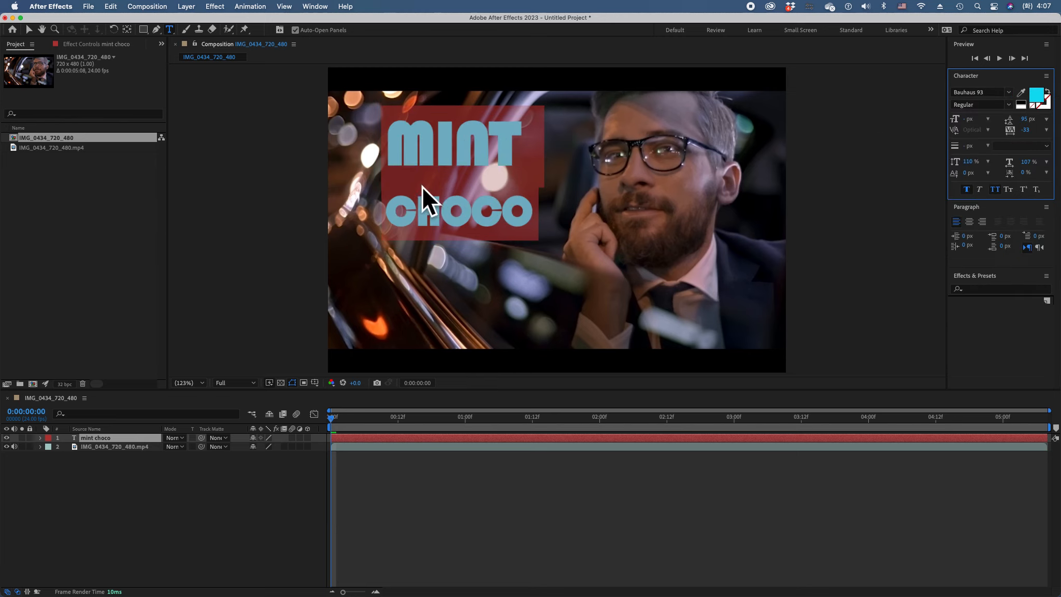
Tighten the title's leading to 54 px and increase the word MINT to 97 px
{"action": "left_click_drag", "start_coordinate": [1031, 121], "coordinate": [1009, 121]}
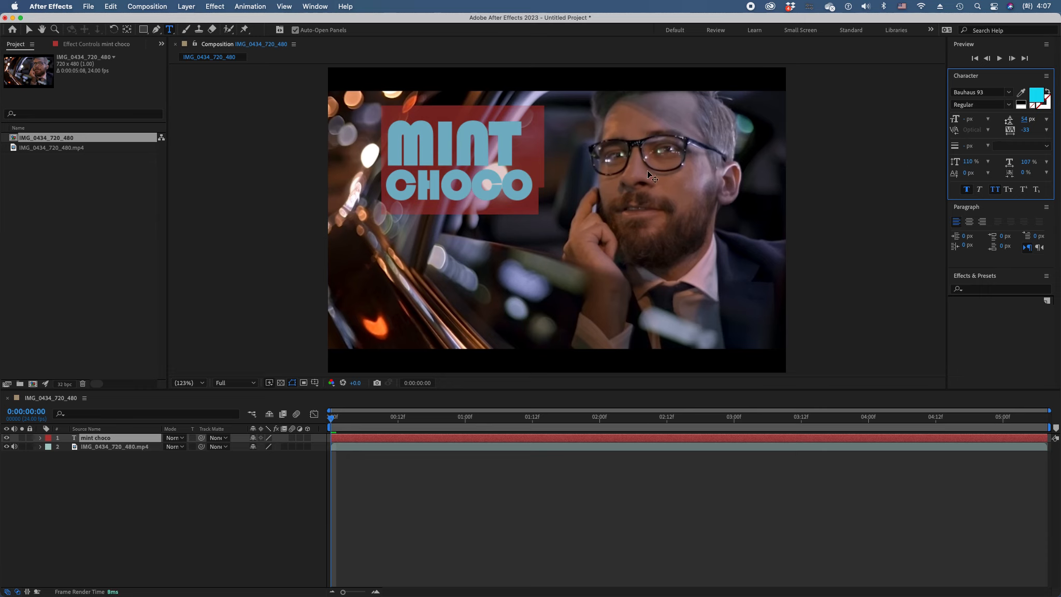
{"action": "left_click", "coordinate": [438, 172]}
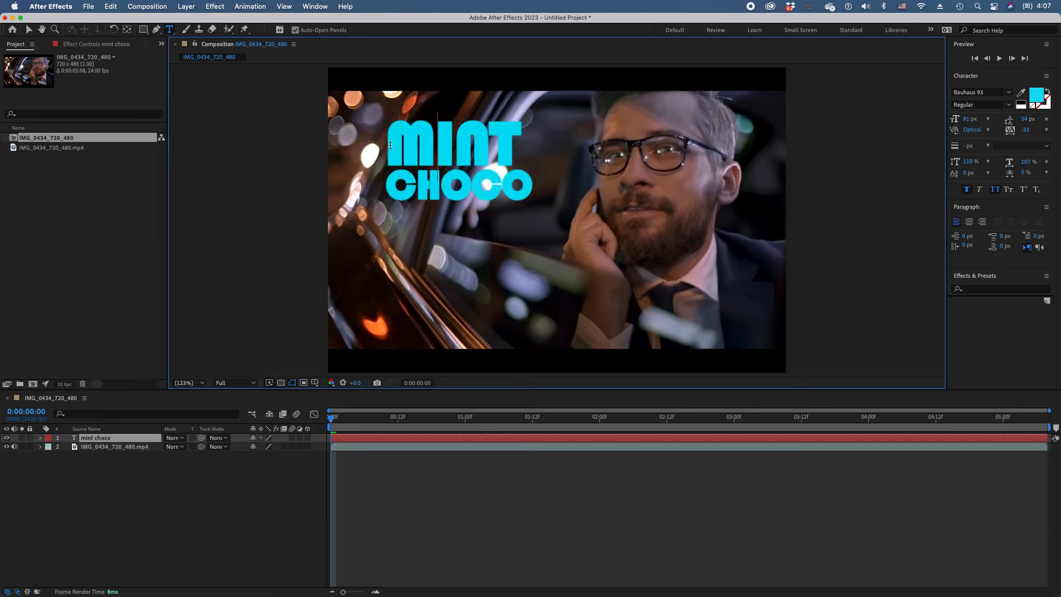
{"action": "left_click_drag", "start_coordinate": [402, 146], "coordinate": [512, 148]}
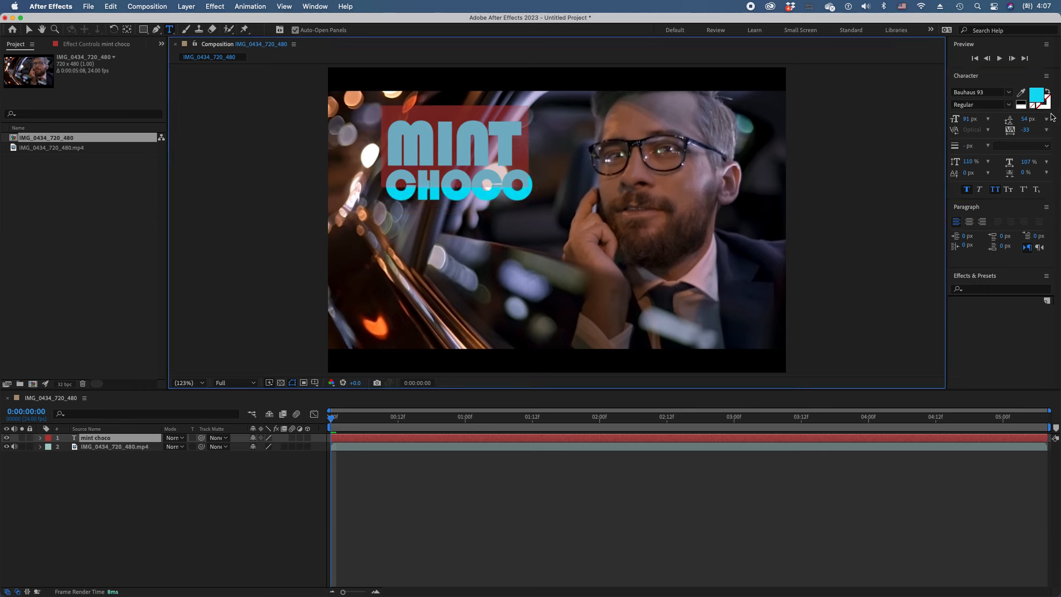
{"action": "left_click_drag", "start_coordinate": [966, 120], "coordinate": [973, 119]}
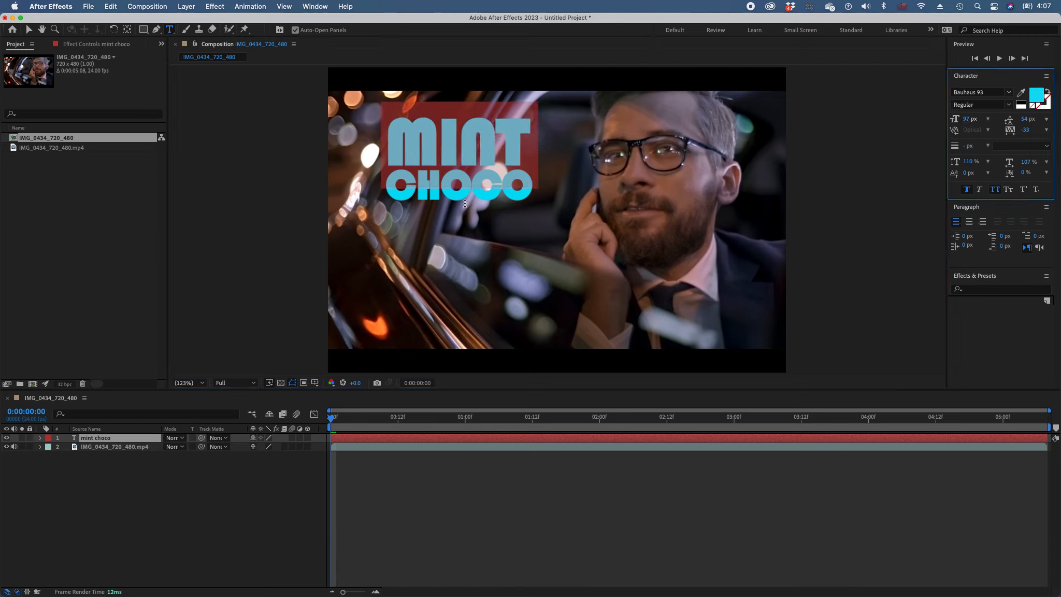
{"action": "left_click", "coordinate": [463, 222]}
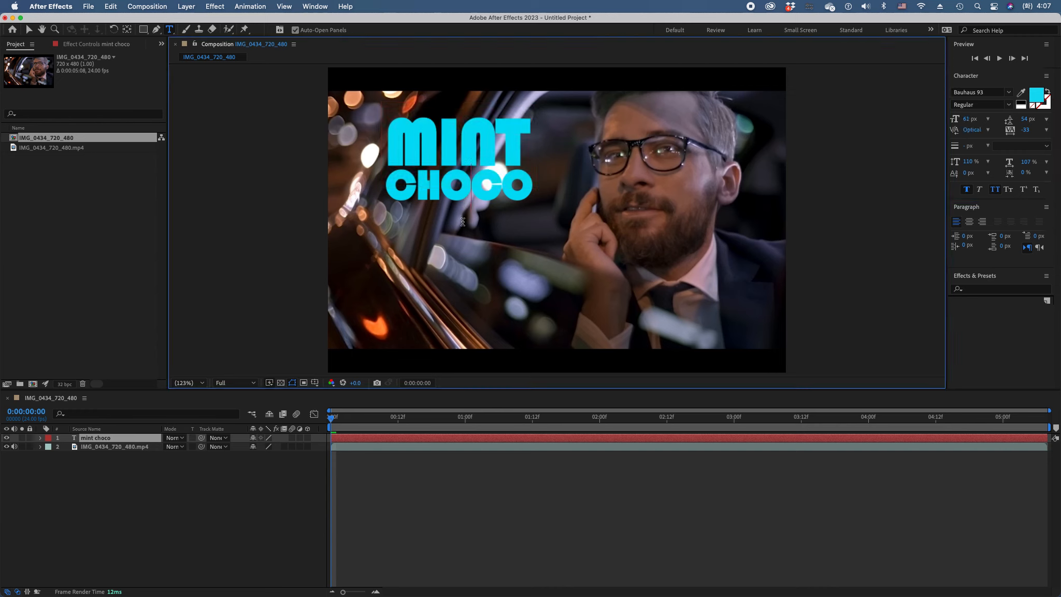
Turn the mint choco text layer into a 3D layer
{"action": "left_click", "coordinate": [136, 482]}
{"action": "left_click", "coordinate": [148, 439]}
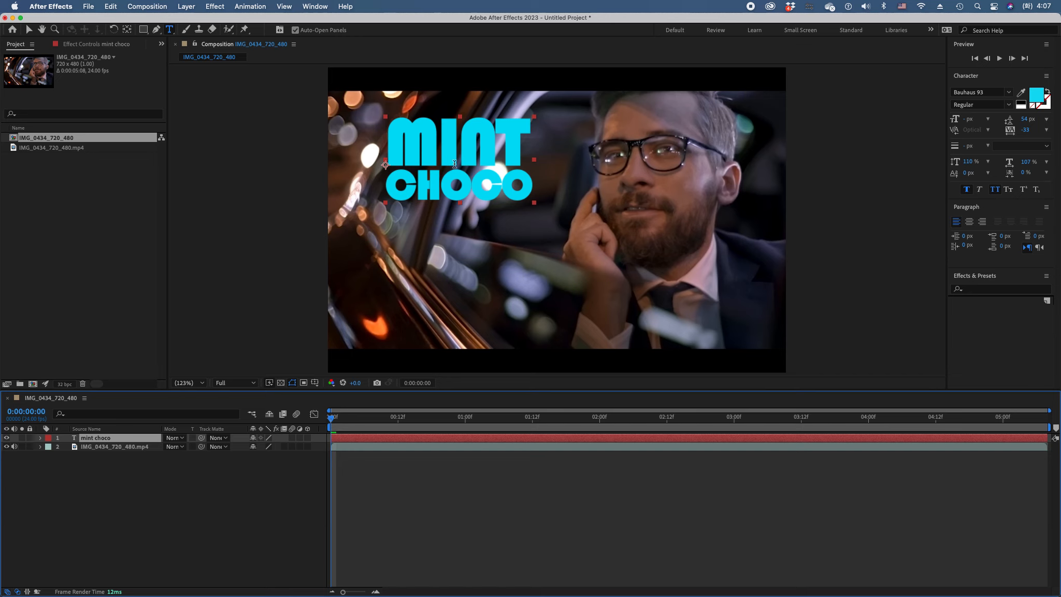
{"action": "key", "text": "period"}
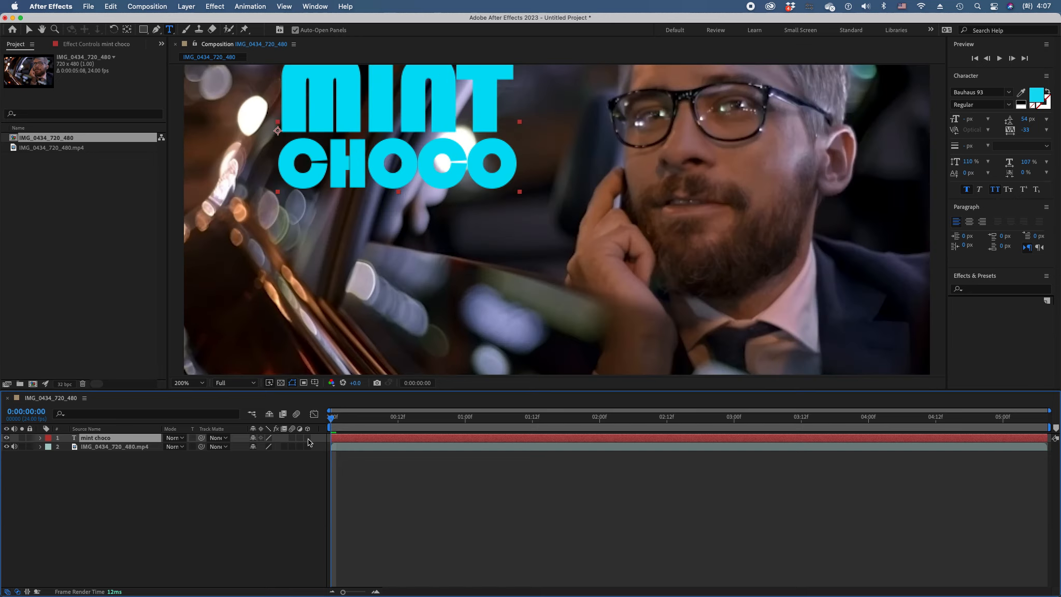
{"action": "left_click", "coordinate": [189, 382]}
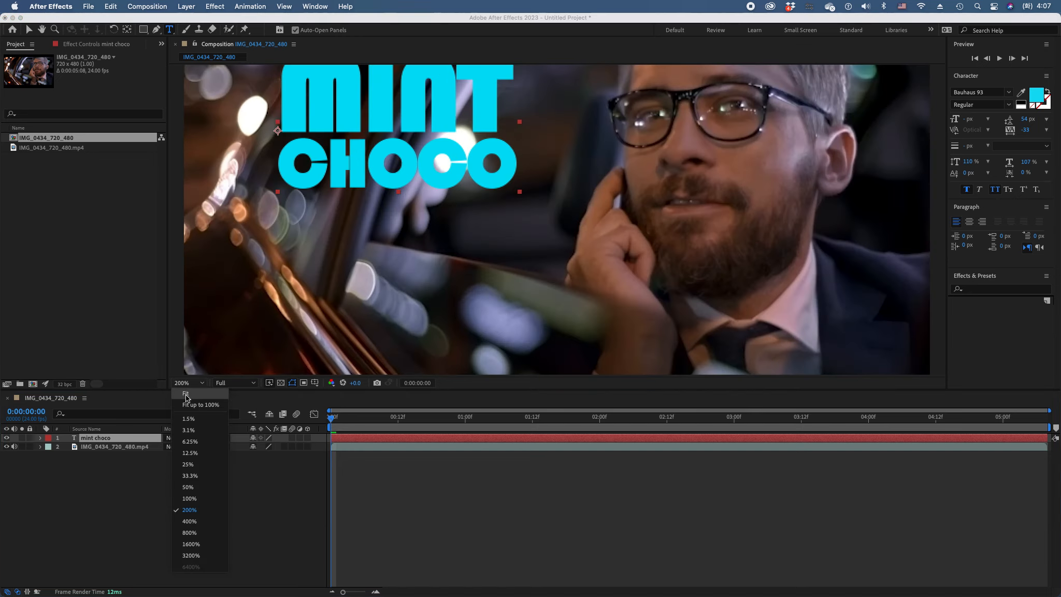
{"action": "left_click", "coordinate": [191, 400]}
{"action": "left_click", "coordinate": [307, 438]}
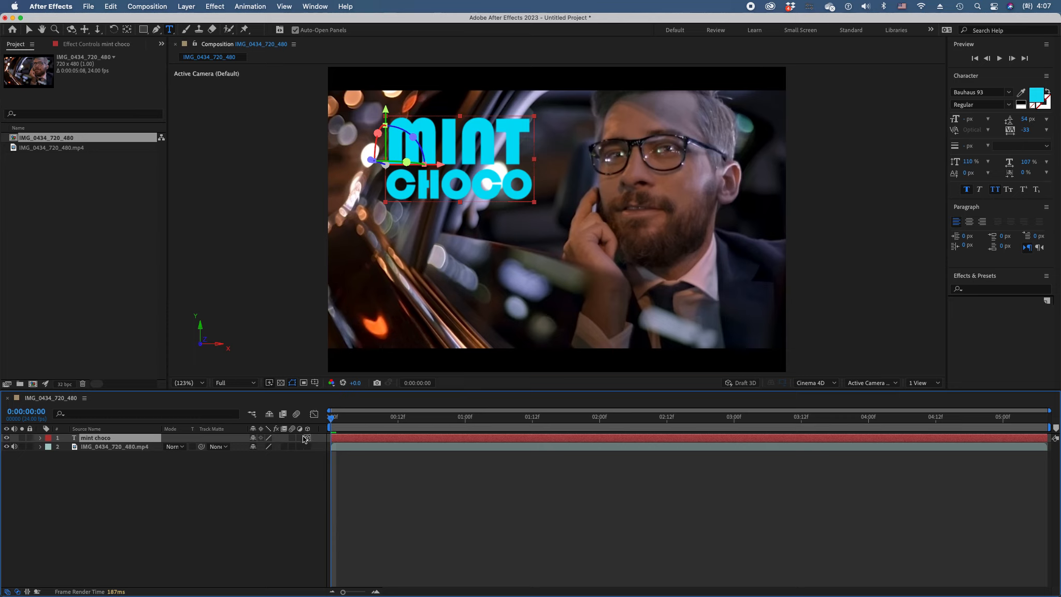
Switch the composition's 3D renderer to Classic 3D
{"action": "left_click", "coordinate": [834, 384]}
{"action": "left_click", "coordinate": [825, 399]}
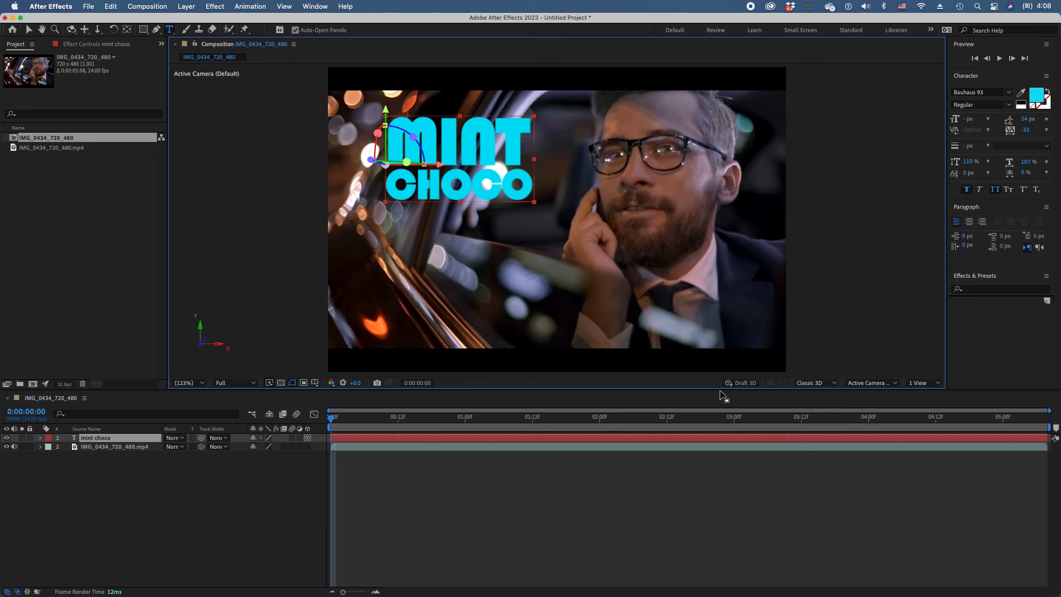
Expand the mint choco layer's properties and change the composition's 3D renderer to Cinema 4D
{"action": "left_click", "coordinate": [40, 439]}
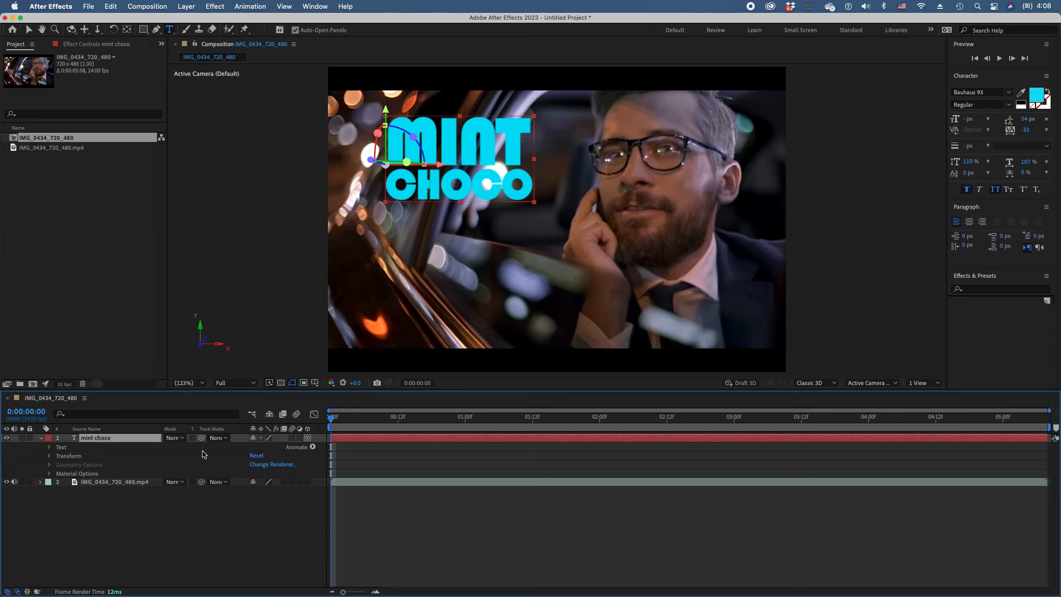
{"action": "left_click", "coordinate": [272, 465]}
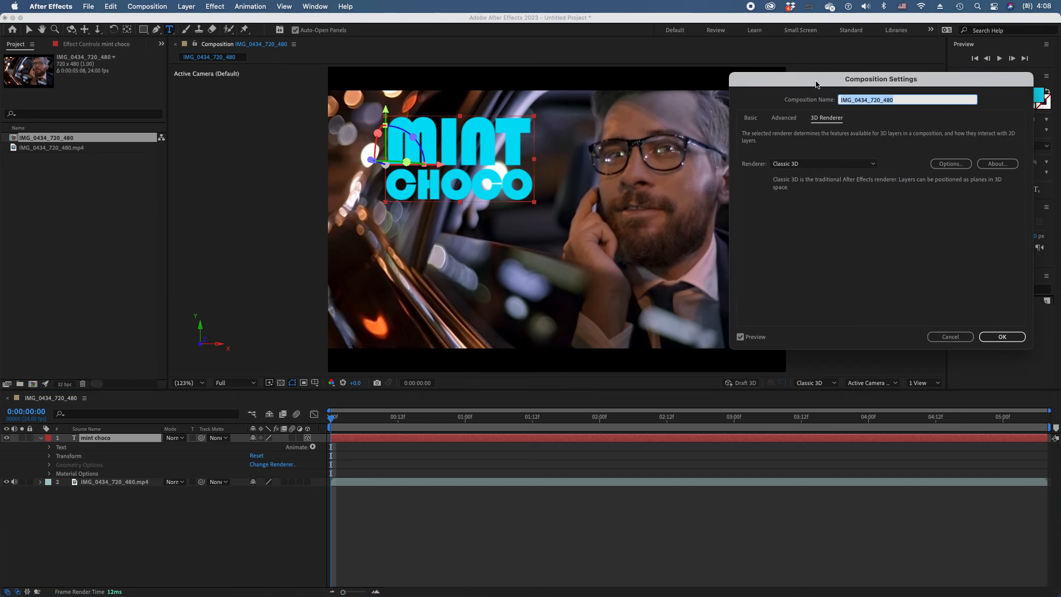
{"action": "left_click_drag", "start_coordinate": [818, 85], "coordinate": [305, 97]}
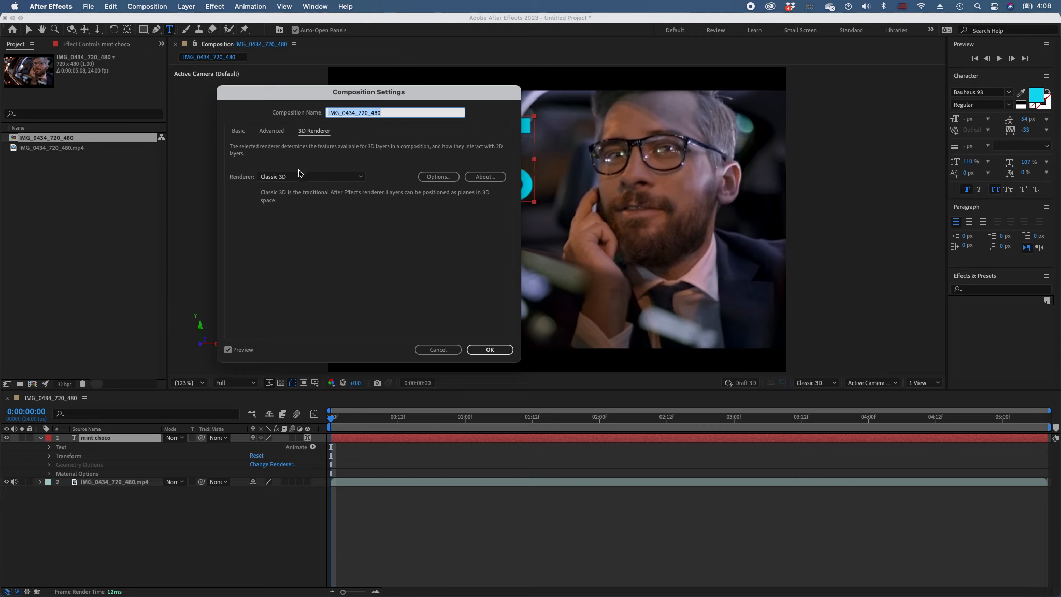
{"action": "left_click", "coordinate": [327, 177]}
{"action": "left_click", "coordinate": [283, 204]}
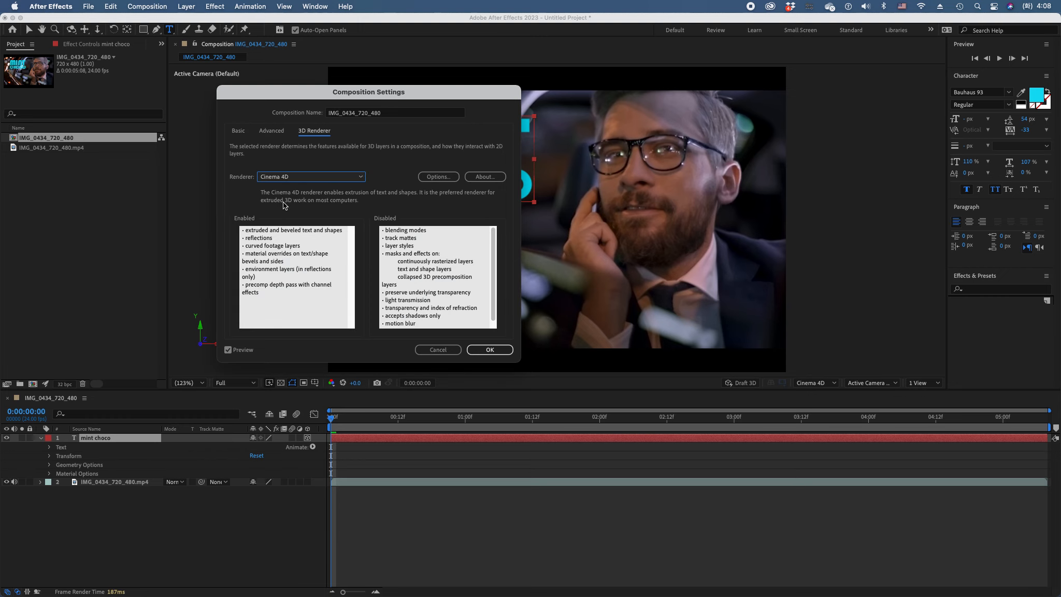
{"action": "left_click", "coordinate": [488, 350]}
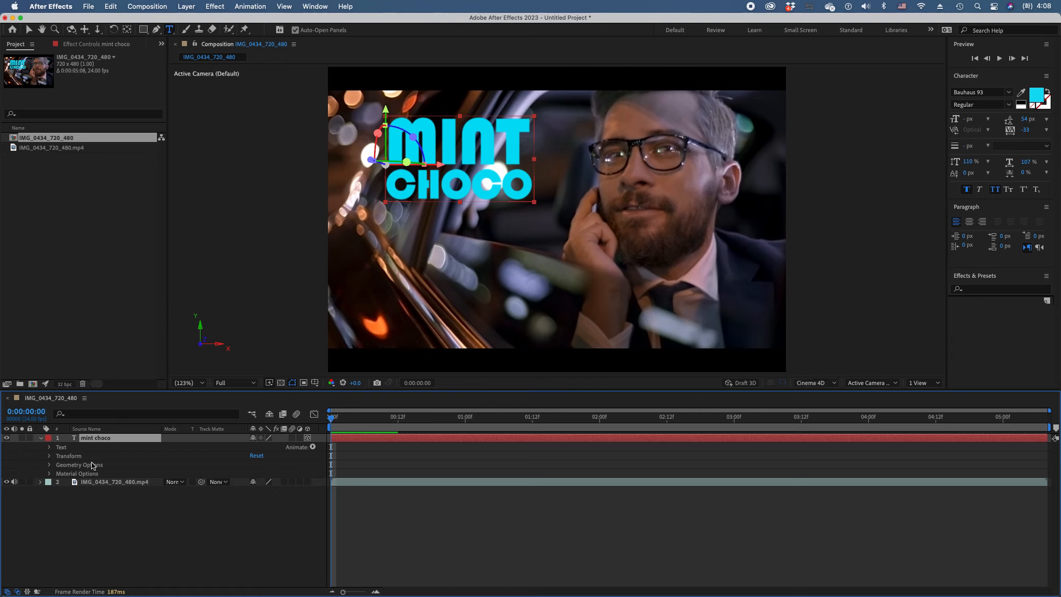
Expand the Geometry Options of the mint choco layer
{"action": "left_click", "coordinate": [50, 465]}
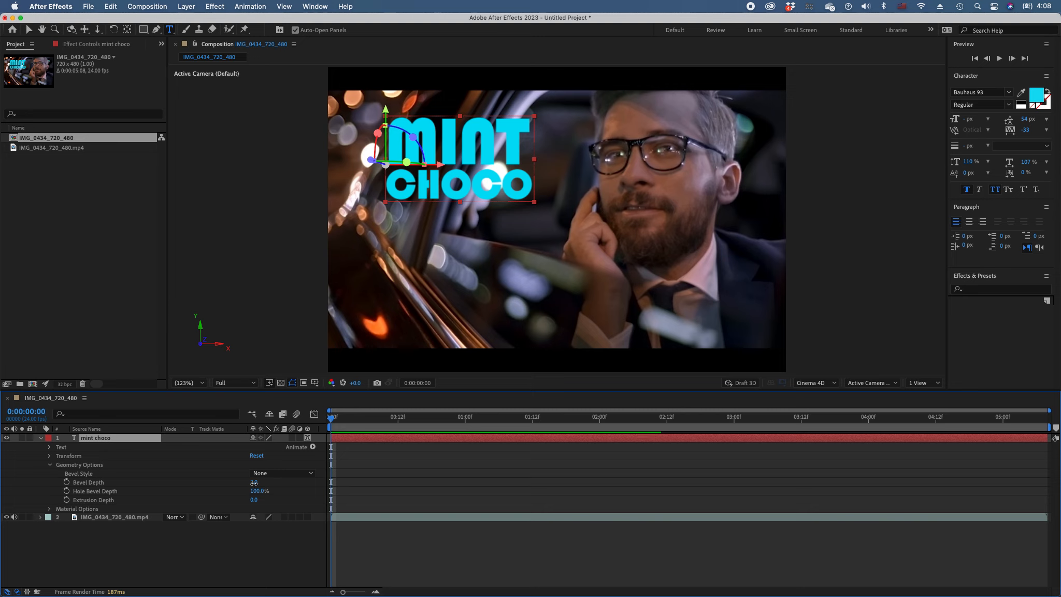
Try other Bevel Depth and Hole Bevel Depth values on the title and undo them
{"action": "left_click_drag", "start_coordinate": [254, 483], "coordinate": [288, 491]}
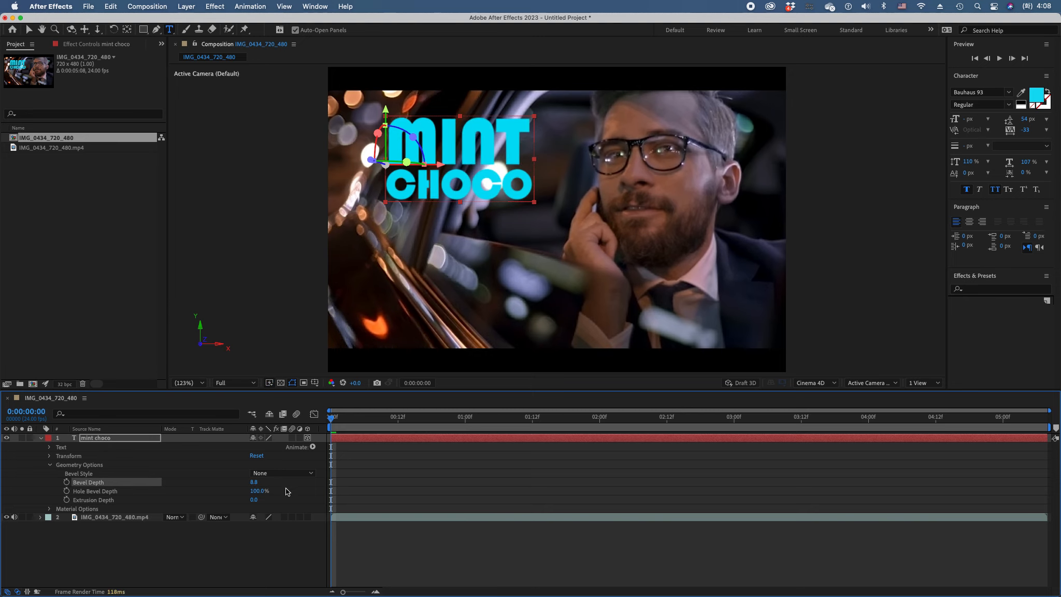
{"action": "key", "text": "super+z"}
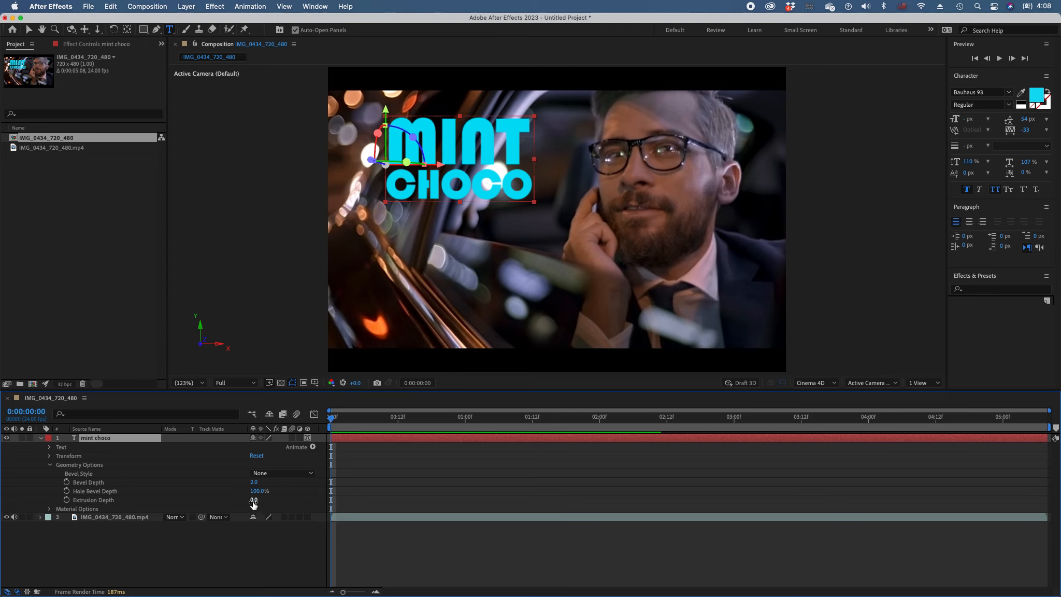
{"action": "left_click", "coordinate": [266, 493]}
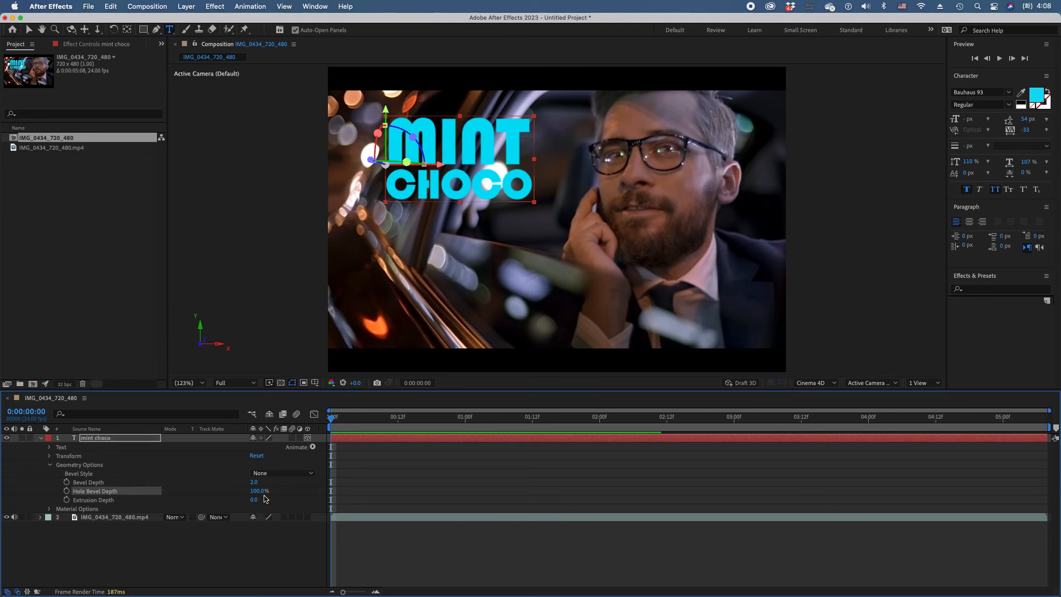
{"action": "left_click_drag", "start_coordinate": [259, 491], "coordinate": [212, 491]}
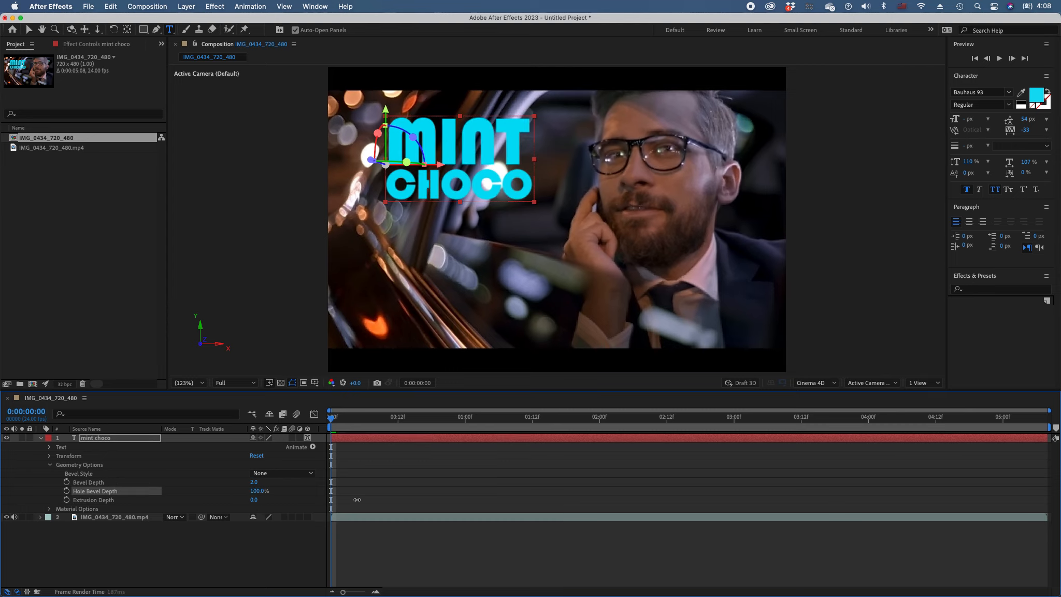
{"action": "key", "text": "super+z"}
{"action": "left_click", "coordinate": [275, 504]}
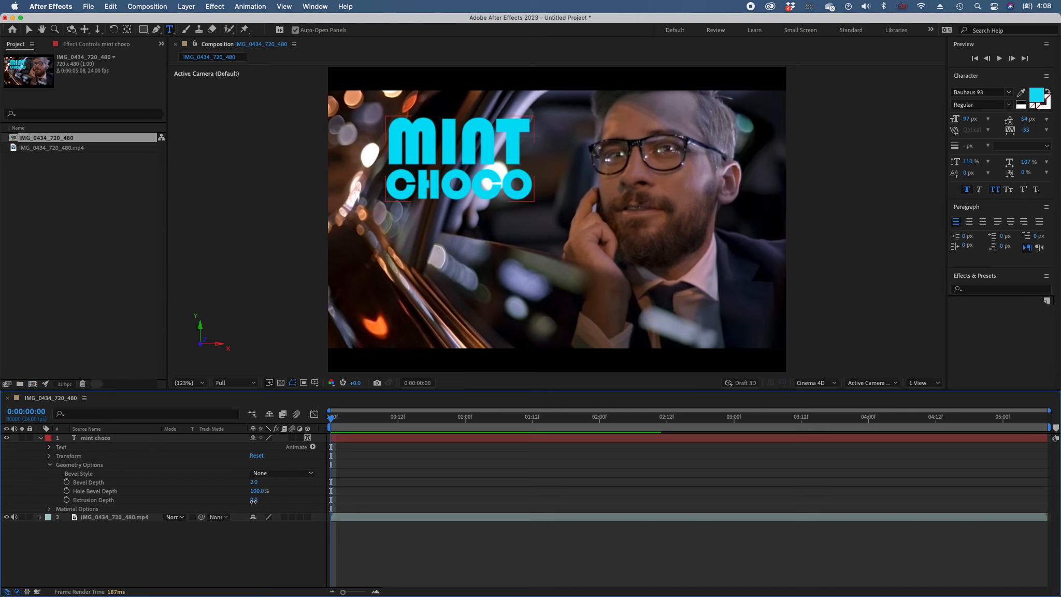
Set the mint choco layer's Extrusion Depth to 100
{"action": "left_click_drag", "start_coordinate": [254, 500], "coordinate": [321, 528]}
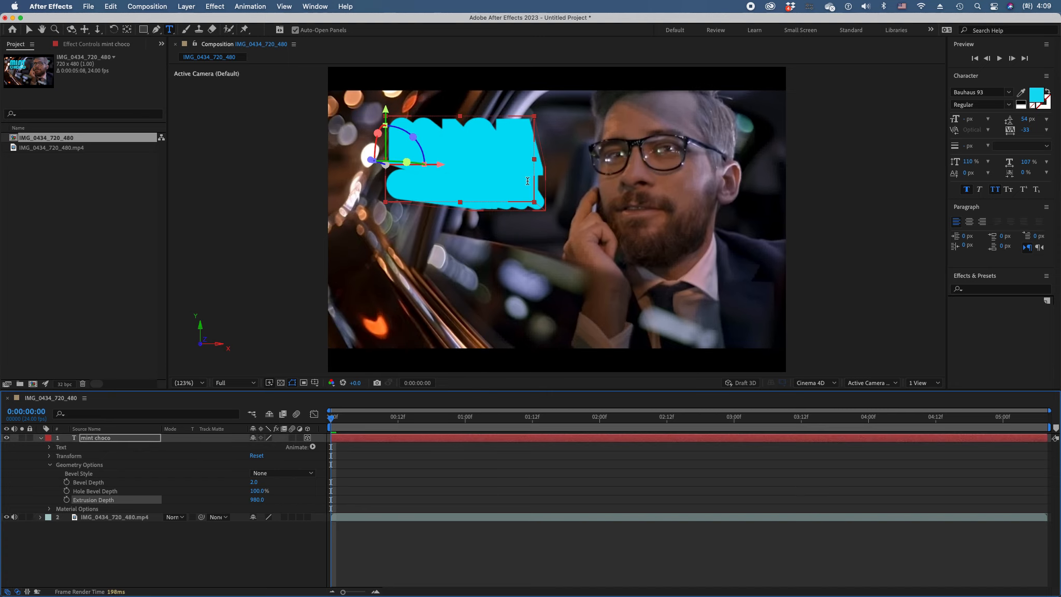
{"action": "left_click_drag", "start_coordinate": [256, 499], "coordinate": [261, 500]}
{"action": "left_click", "coordinate": [258, 500]}
{"action": "type", "text": "100"}
{"action": "key", "text": "Return"}
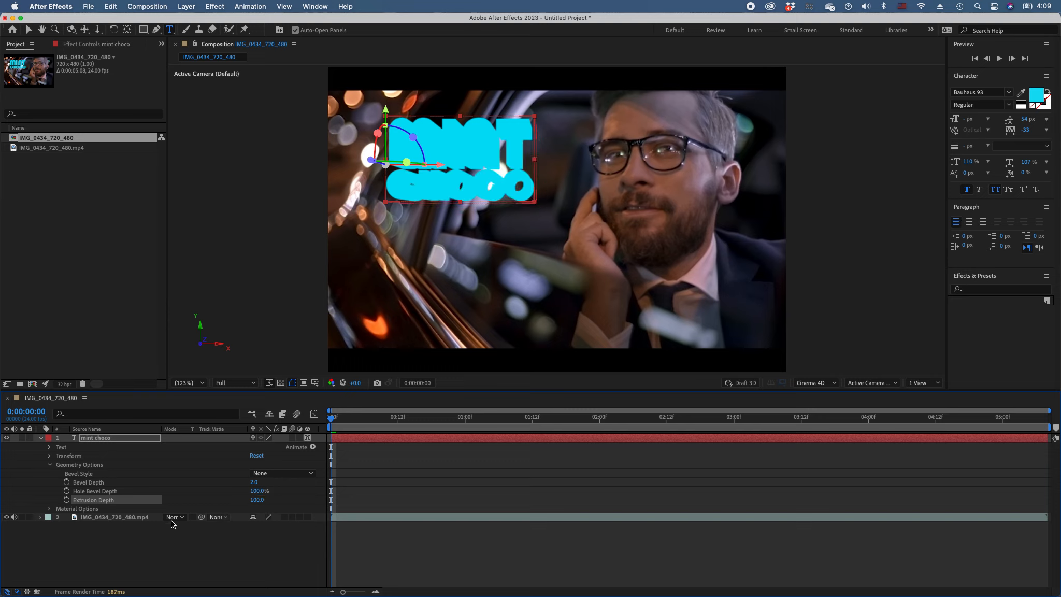
Expand the mint choco layer's Transform properties and unlink the Scale proportions
{"action": "left_click", "coordinate": [49, 457]}
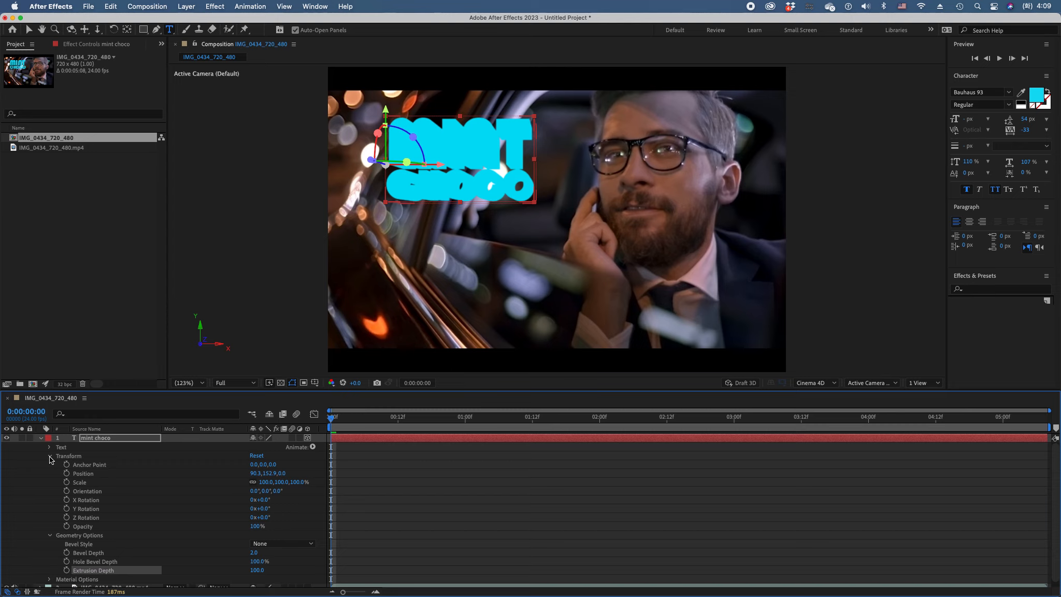
{"action": "left_click", "coordinate": [49, 457]}
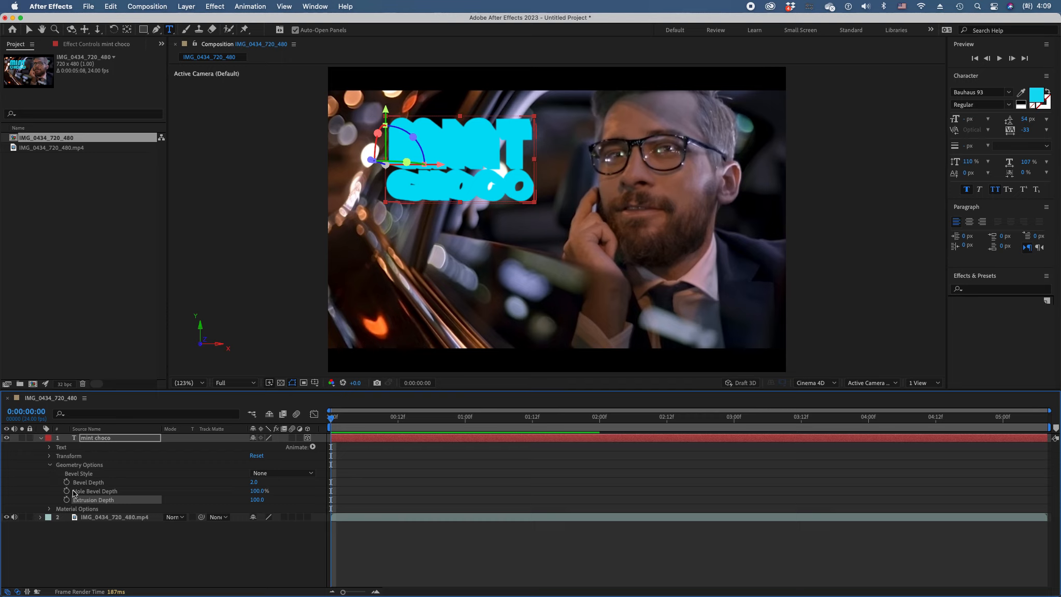
{"action": "left_click", "coordinate": [50, 457]}
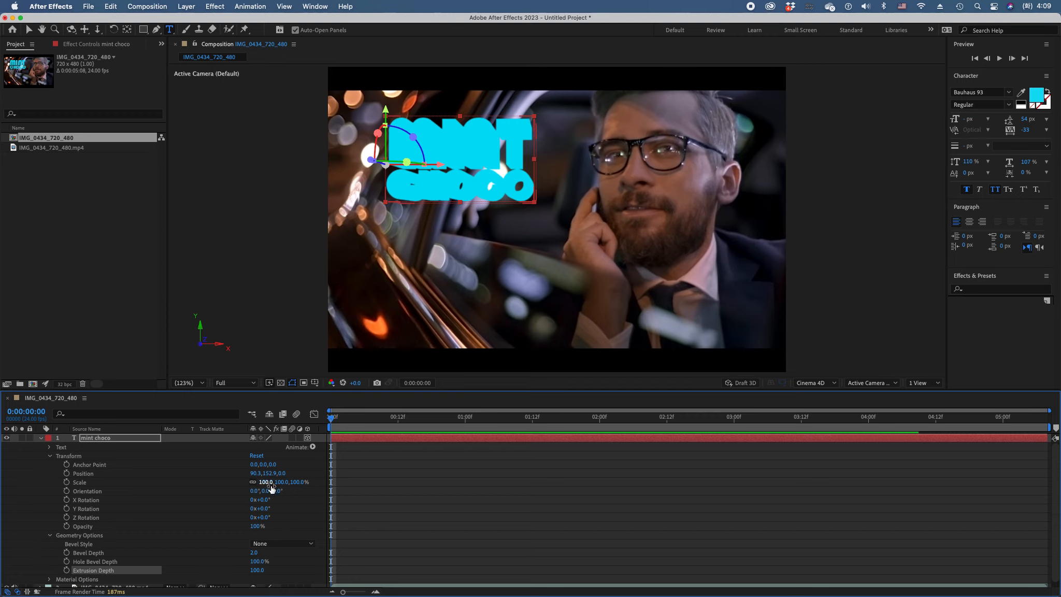
{"action": "left_click_drag", "start_coordinate": [259, 483], "coordinate": [309, 488]}
{"action": "key", "text": "super+z"}
{"action": "left_click", "coordinate": [253, 482]}
Try stretching the title in depth with Z scale values of 6670%, -1100% and -10000%
{"action": "left_click_drag", "start_coordinate": [298, 483], "coordinate": [673, 517]}
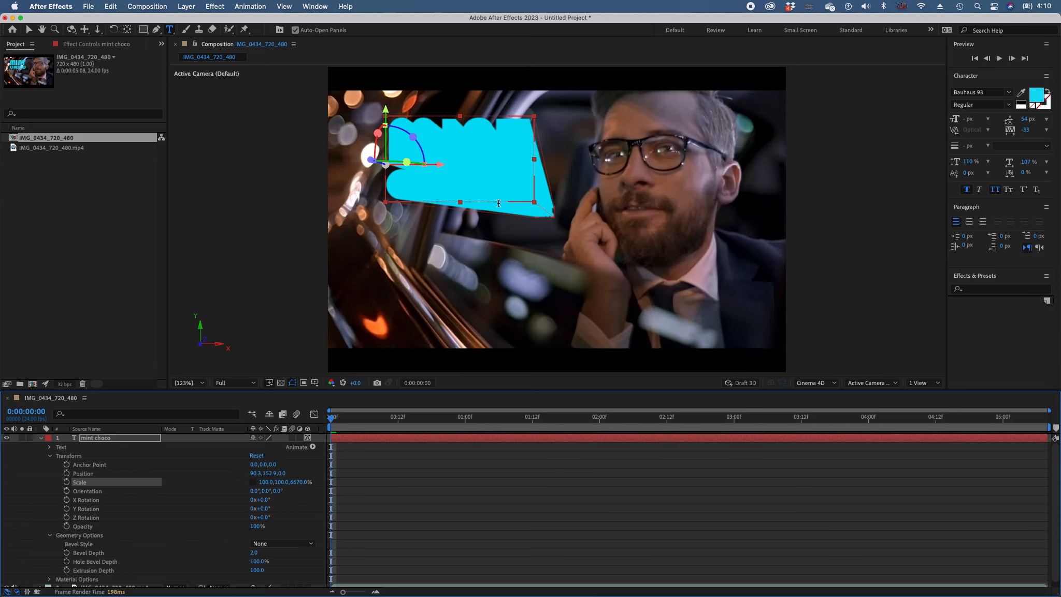
{"action": "left_click_drag", "start_coordinate": [300, 482], "coordinate": [327, 495]}
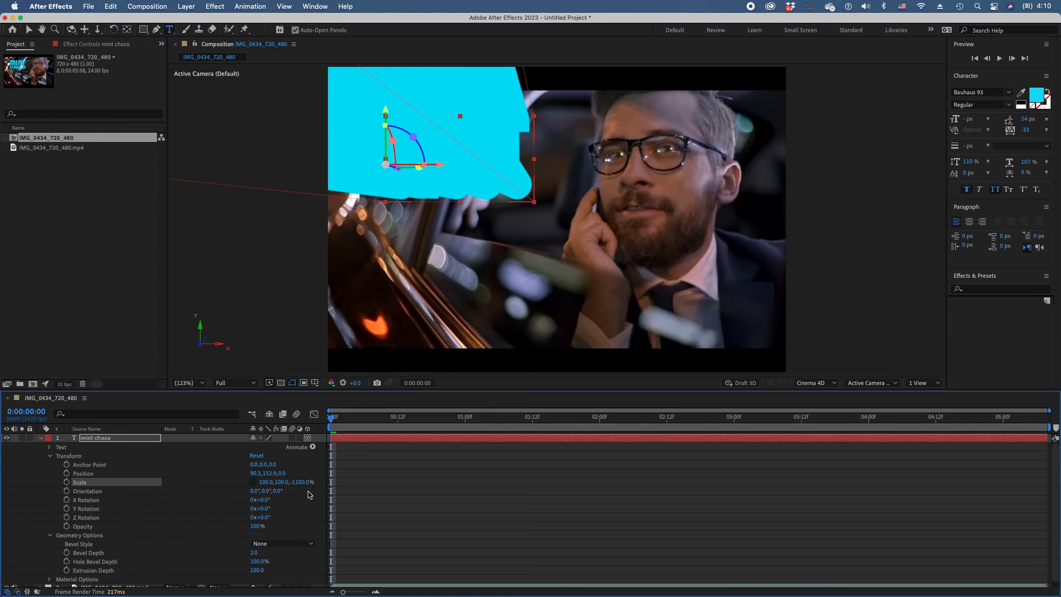
{"action": "left_click_drag", "start_coordinate": [293, 483], "coordinate": [316, 503]}
{"action": "left_click", "coordinate": [300, 483]}
{"action": "type", "text": "-"}
{"action": "key", "text": "Return"}
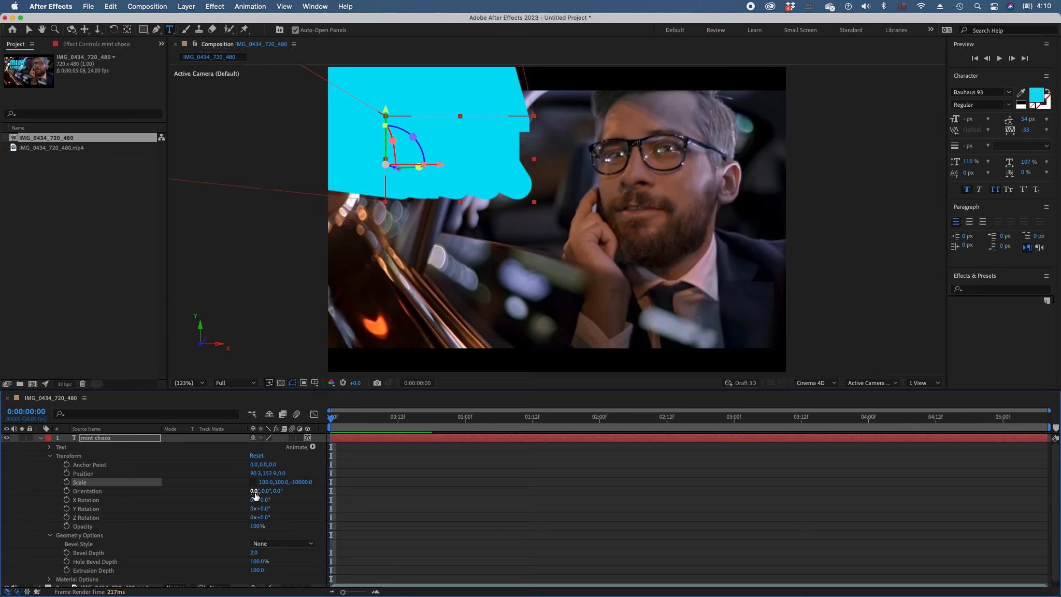
Undo the negative Z scale changes and set the title's Z scale to 100%
{"action": "key", "text": "super+z"}
{"action": "key", "text": "super+z"}
{"action": "key", "text": "super+z"}
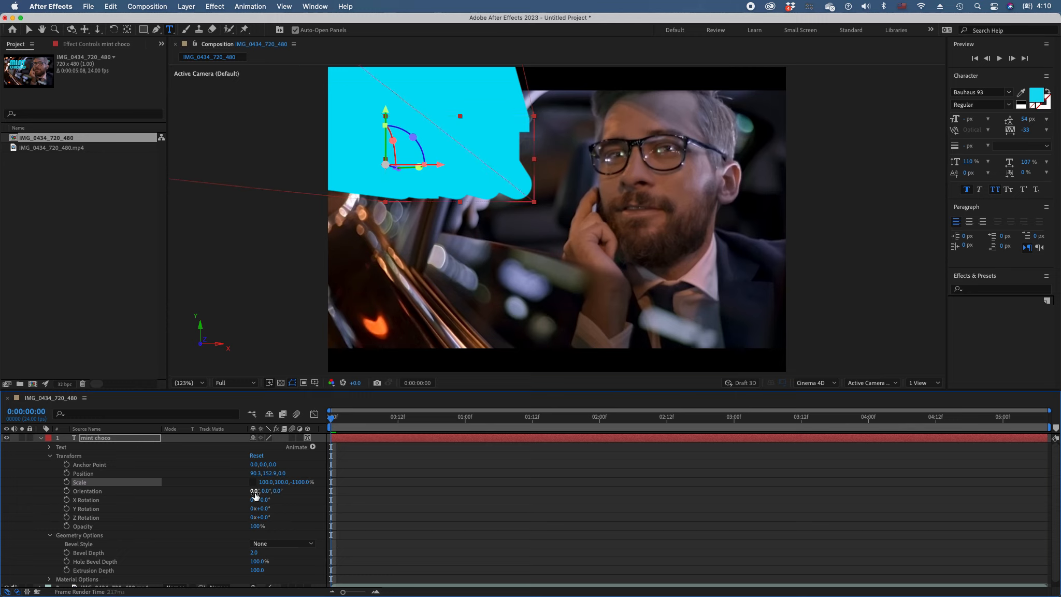
{"action": "left_click", "coordinate": [307, 484]}
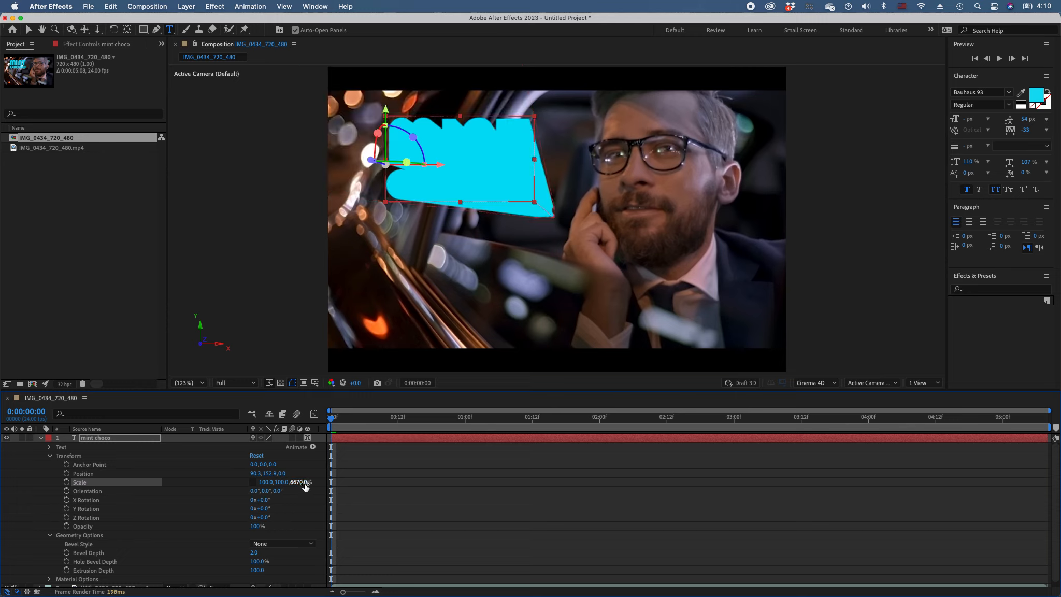
{"action": "type", "text": "100"}
{"action": "key", "text": "Return"}
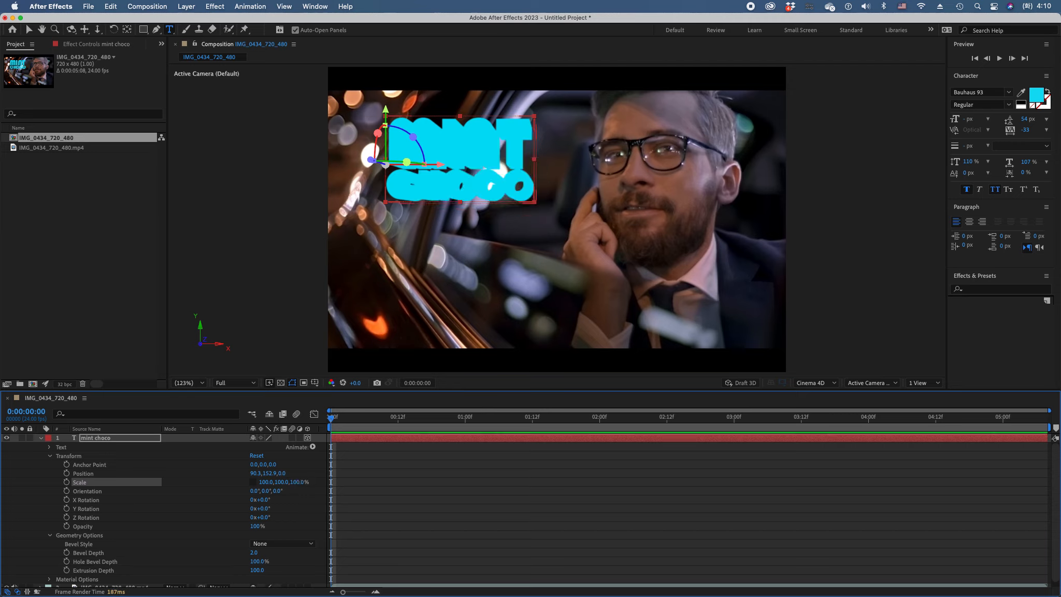
Add a Point light that casts shadows and move it horizontally closer to the title
{"action": "left_click", "coordinate": [41, 439]}
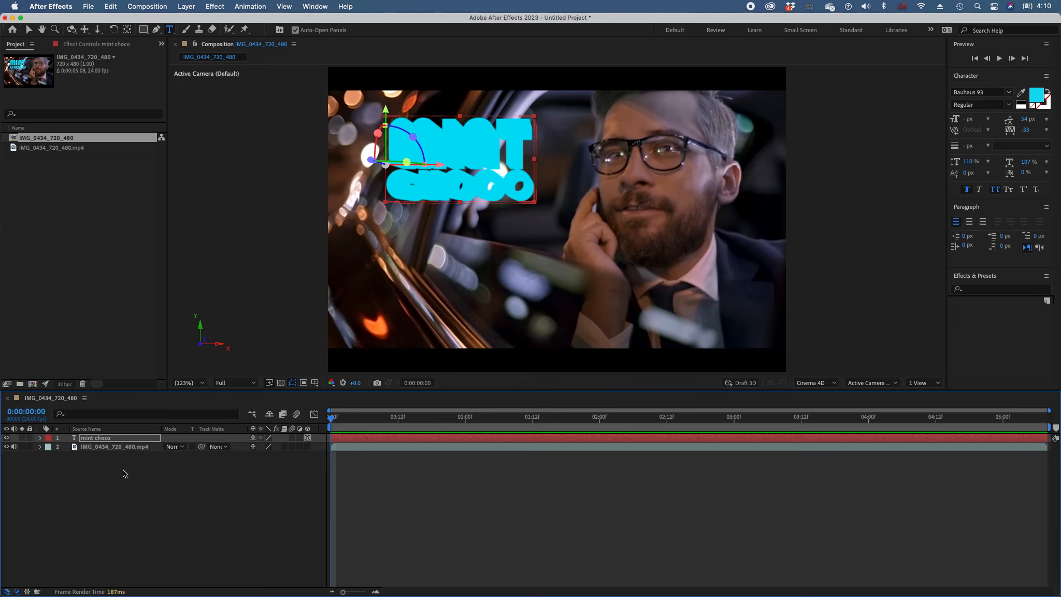
{"action": "right_click", "coordinate": [129, 454]}
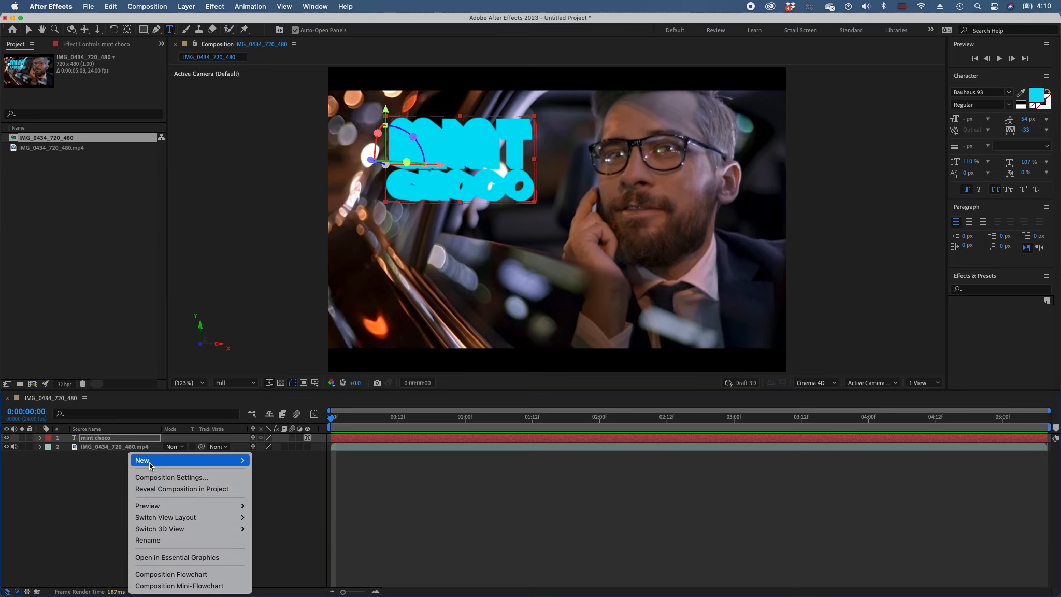
{"action": "left_click", "coordinate": [273, 501]}
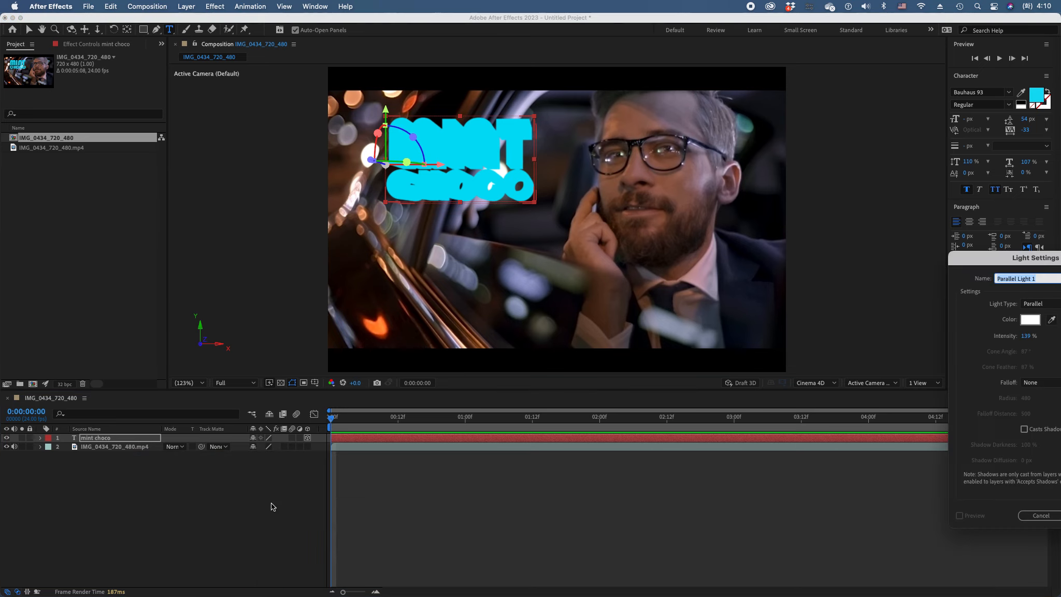
{"action": "left_click_drag", "start_coordinate": [989, 259], "coordinate": [195, 253]}
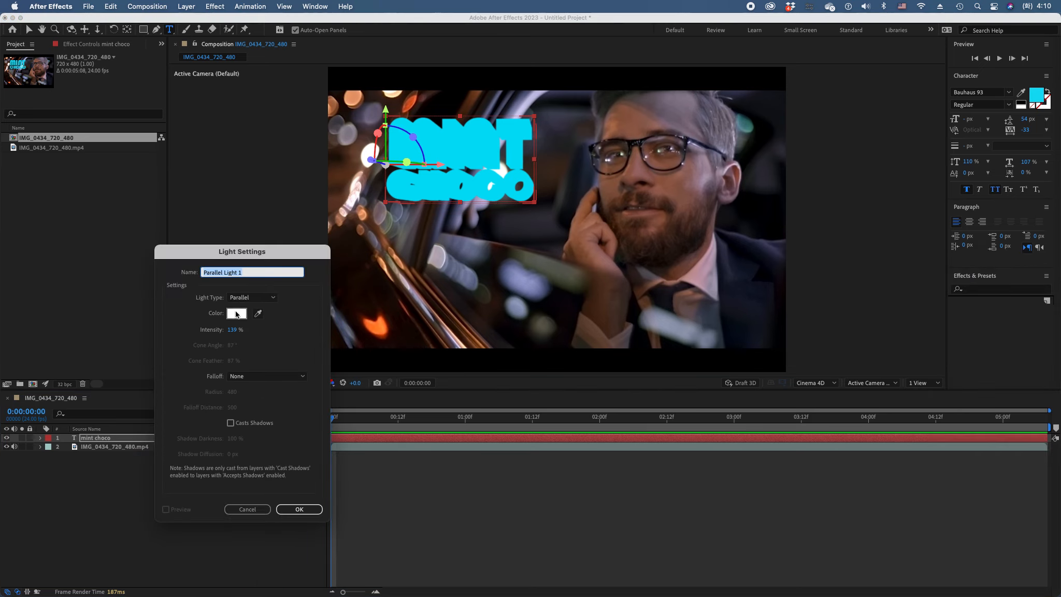
{"action": "left_click", "coordinate": [260, 303]}
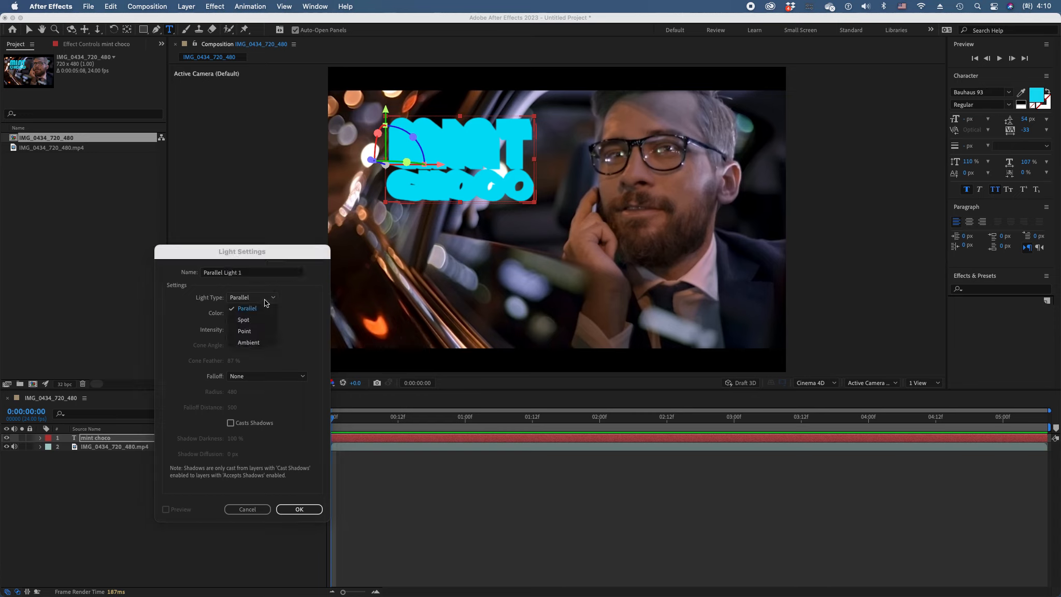
{"action": "left_click", "coordinate": [255, 331]}
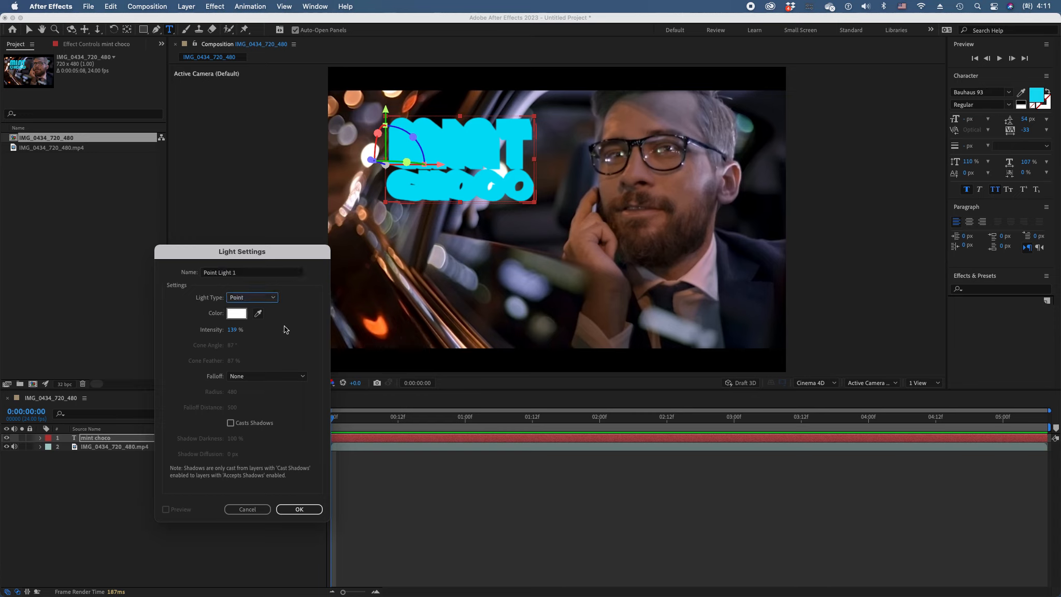
{"action": "left_click", "coordinate": [231, 423]}
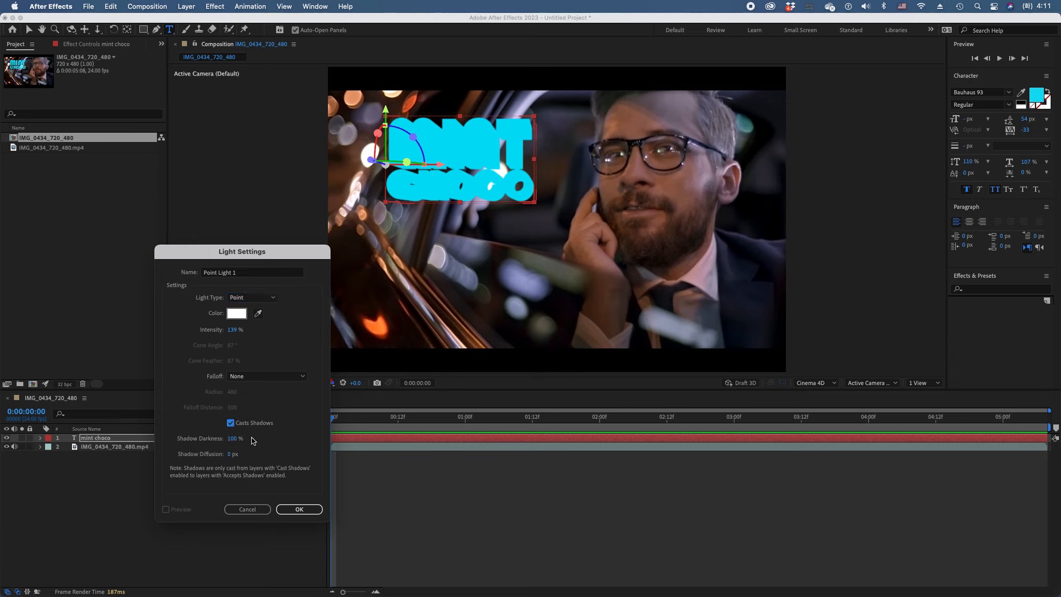
{"action": "left_click", "coordinate": [292, 509]}
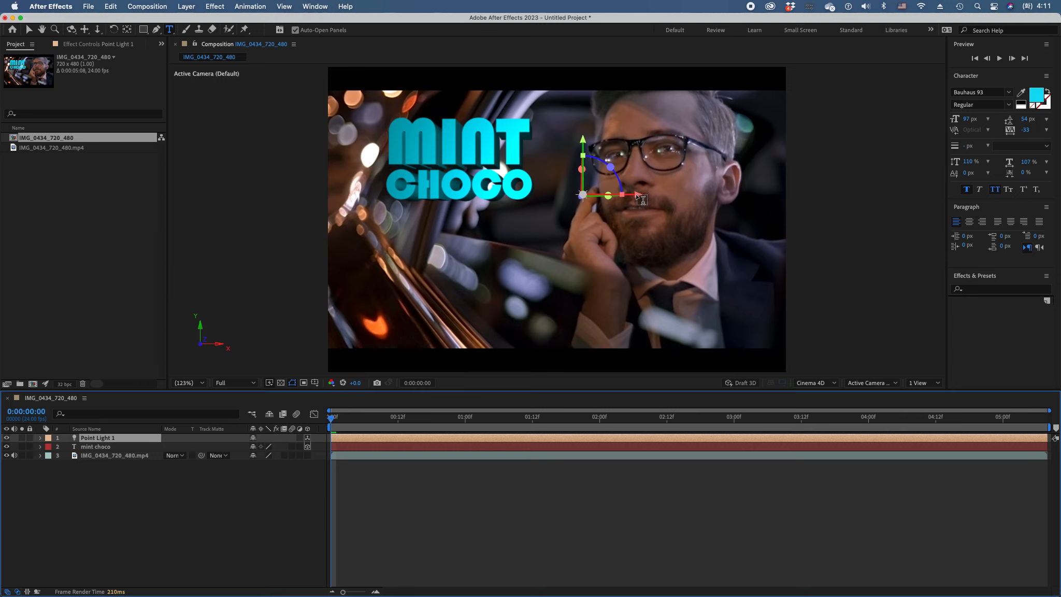
{"action": "key", "text": "v"}
{"action": "left_click_drag", "start_coordinate": [650, 198], "coordinate": [610, 198]}
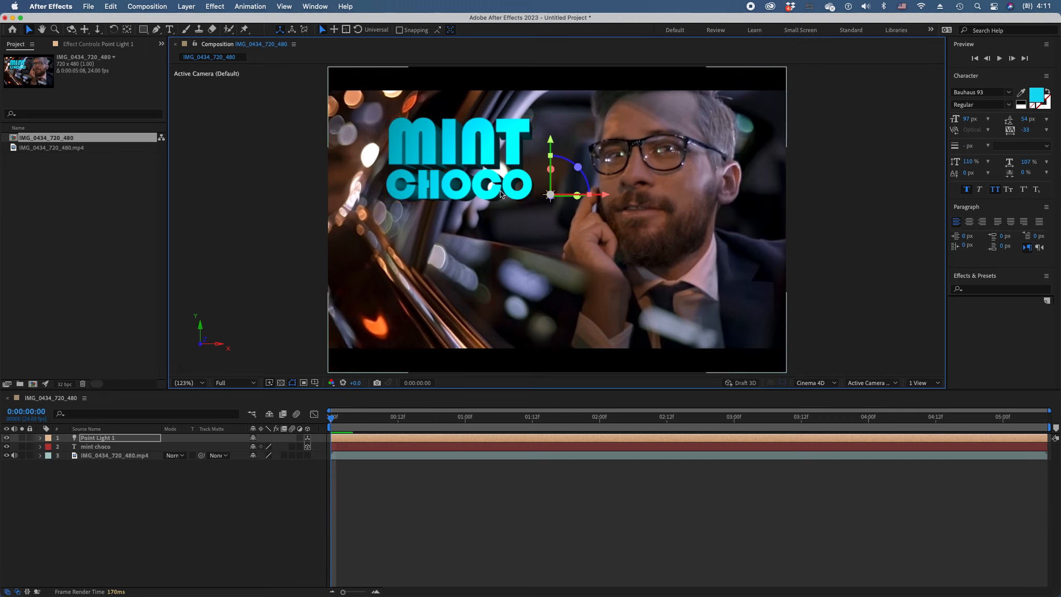
Show only the mint choco layer's scale and rotation properties and set its Z scale to -10000%
{"action": "left_click", "coordinate": [95, 447]}
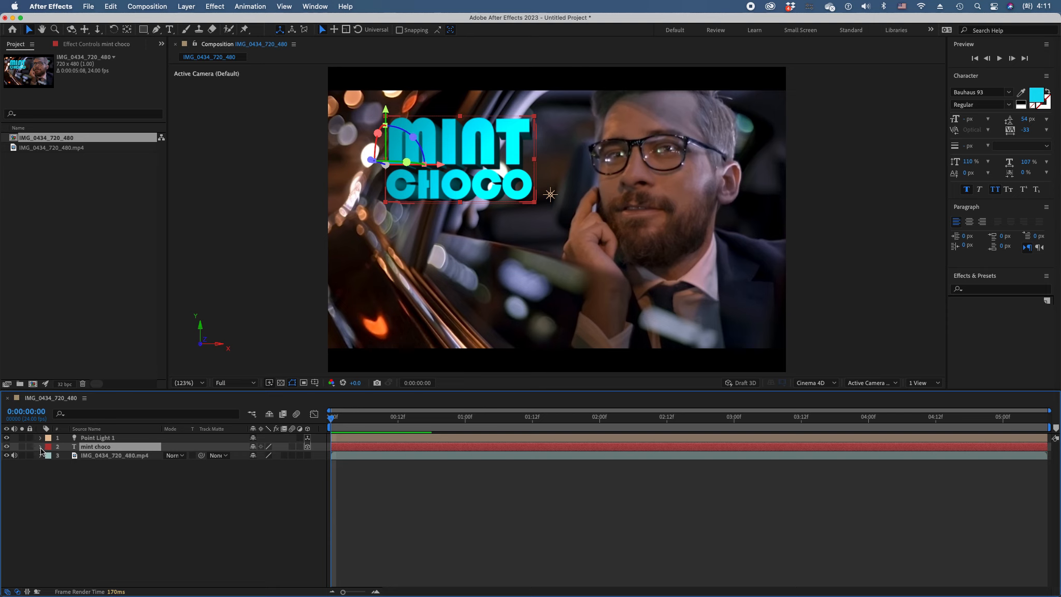
{"action": "left_click", "coordinate": [41, 447]}
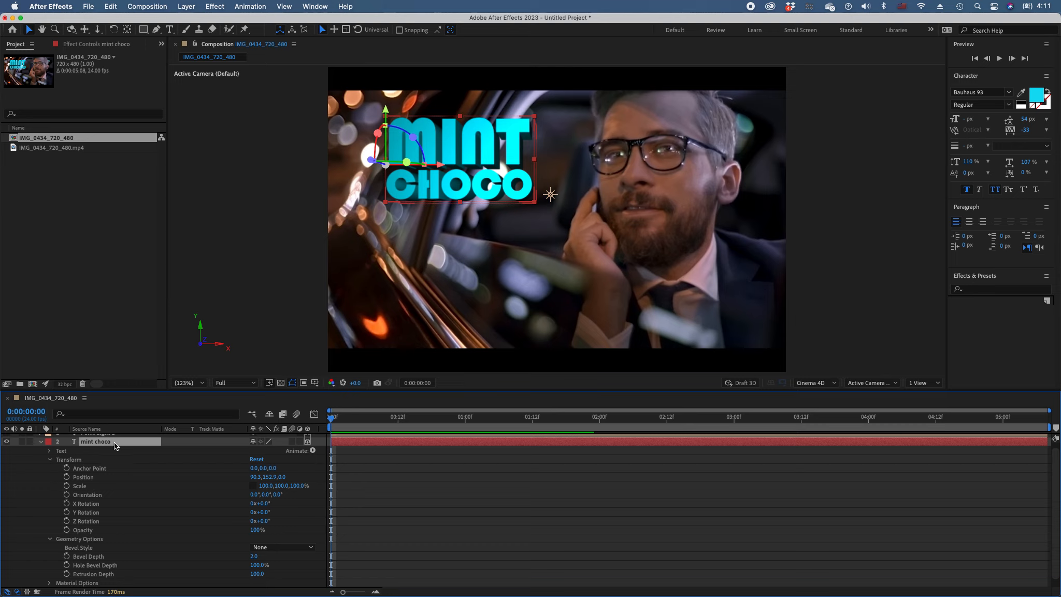
{"action": "key", "text": "s"}
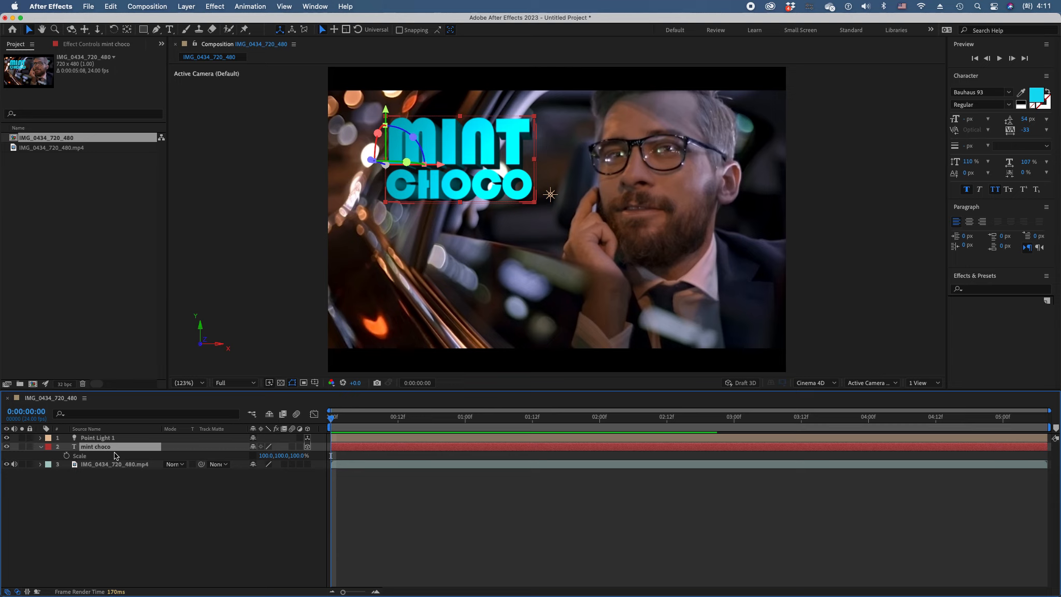
{"action": "key", "text": "shift+r"}
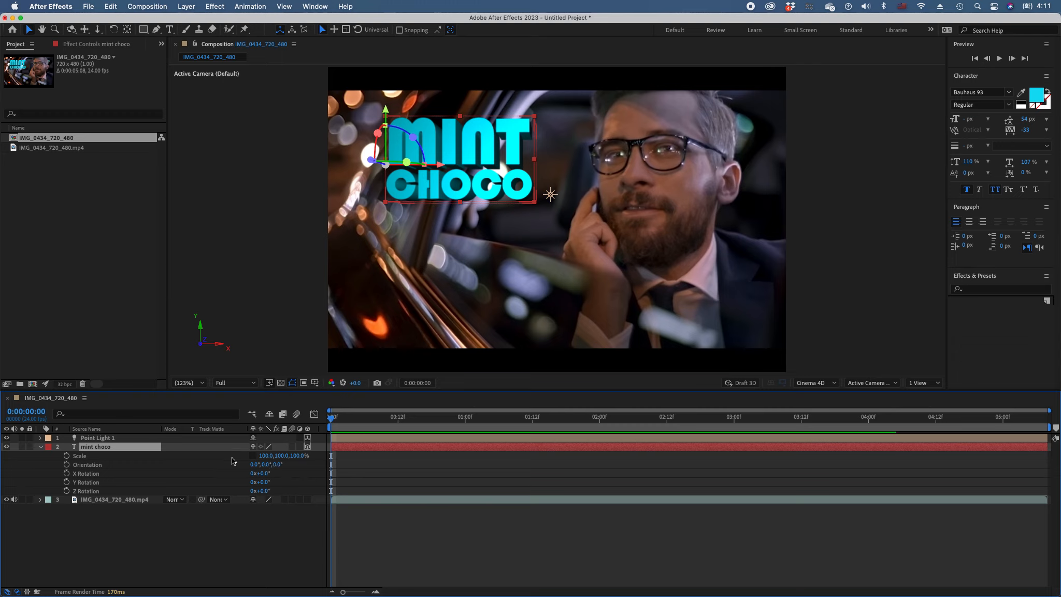
{"action": "left_click", "coordinate": [299, 456]}
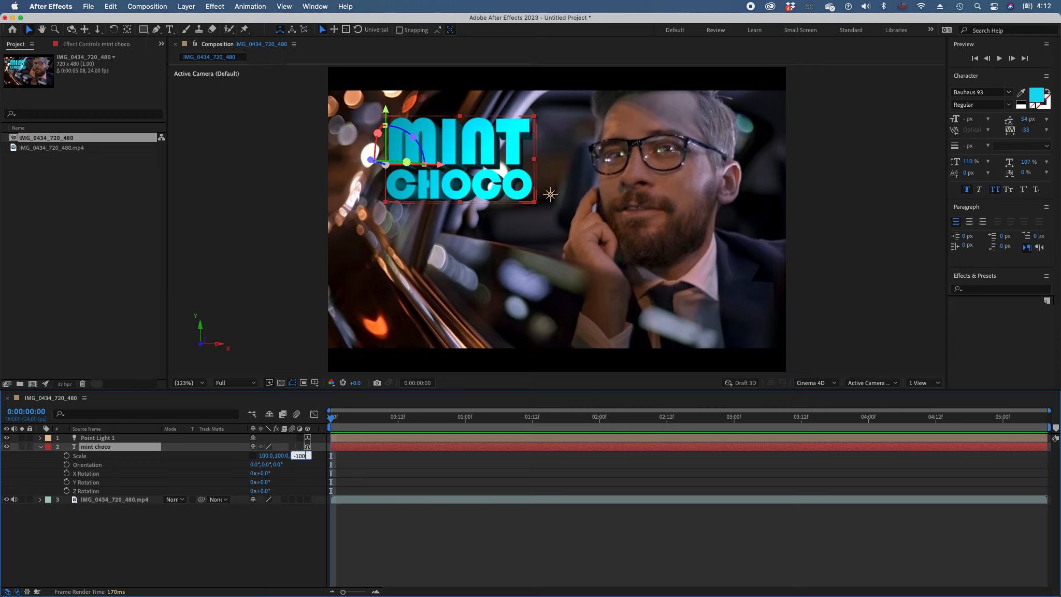
{"action": "type", "text": "-10000"}
{"action": "key", "text": "Return"}
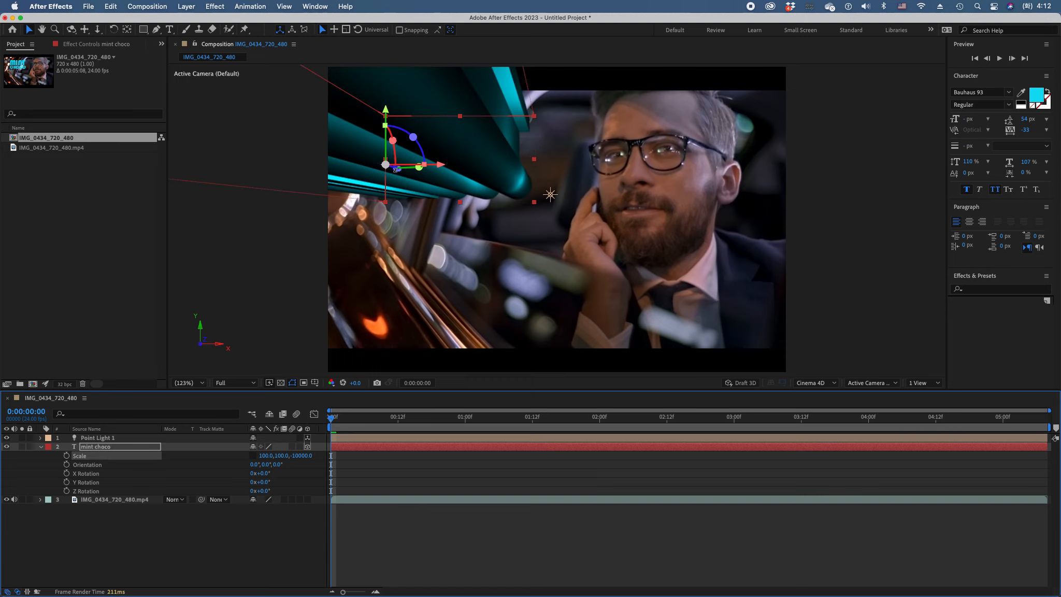
Move the title diagonally down toward the point light using the Position gizmo
{"action": "left_click", "coordinate": [101, 446]}
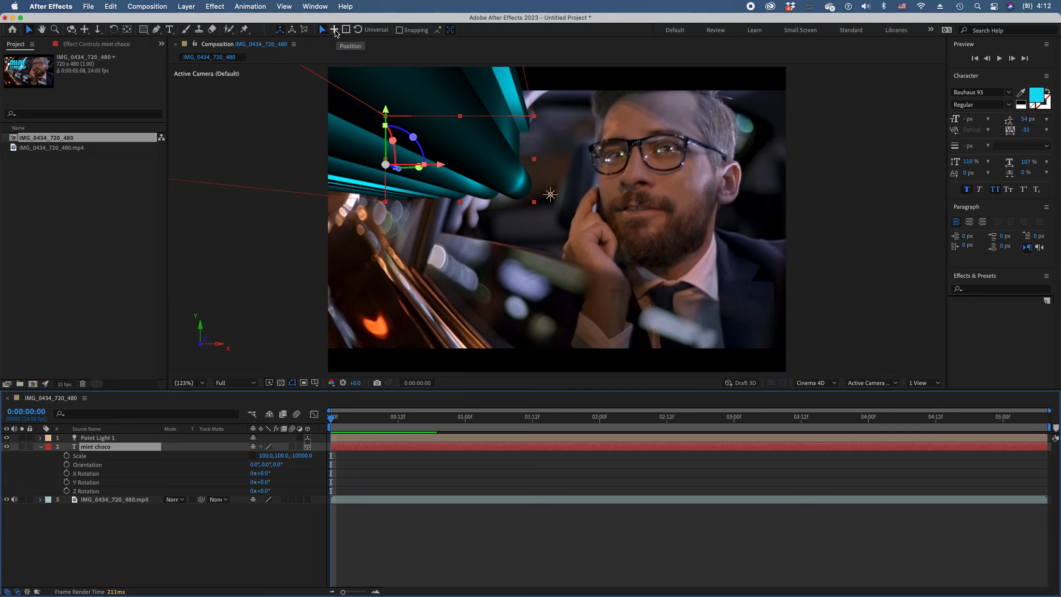
{"action": "left_click", "coordinate": [334, 30]}
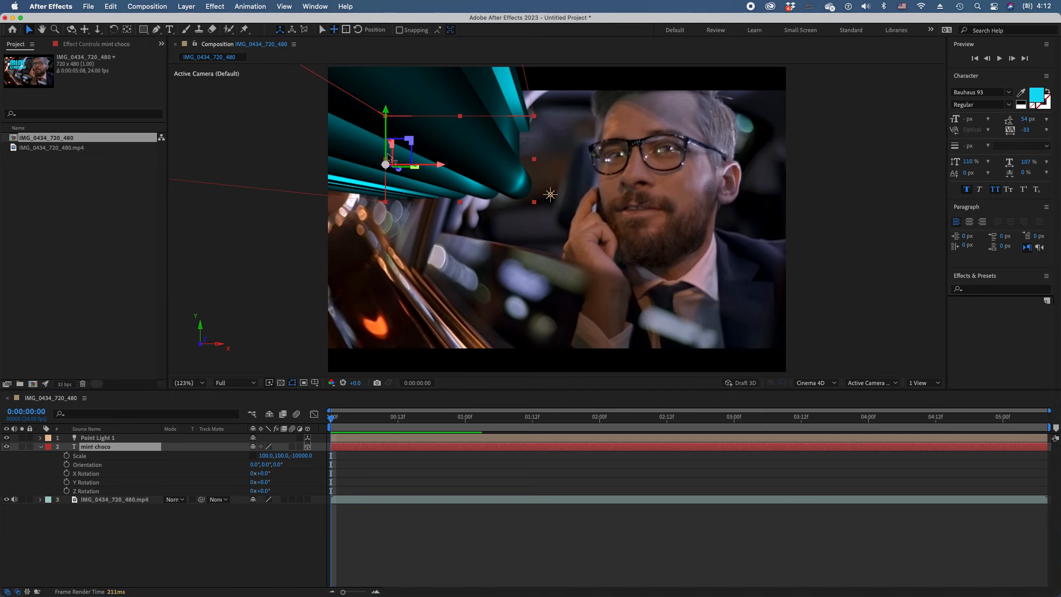
{"action": "left_click_drag", "start_coordinate": [402, 174], "coordinate": [485, 202]}
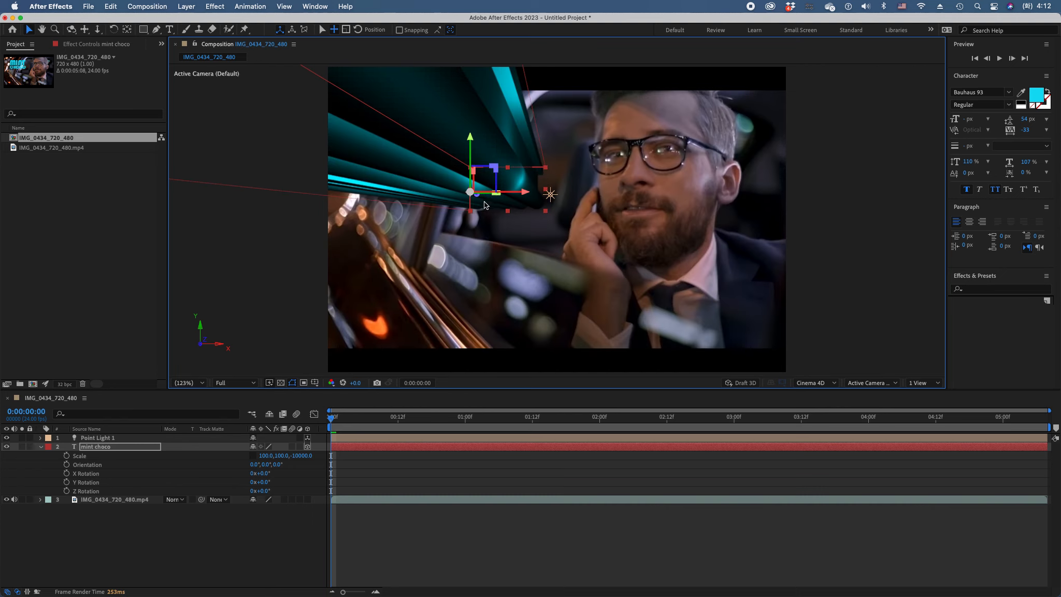
Move the mint choco title below the point light, reveal its Position property and set it to 1403.3, 172.9, 9848.9
{"action": "left_click_drag", "start_coordinate": [479, 199], "coordinate": [546, 228]}
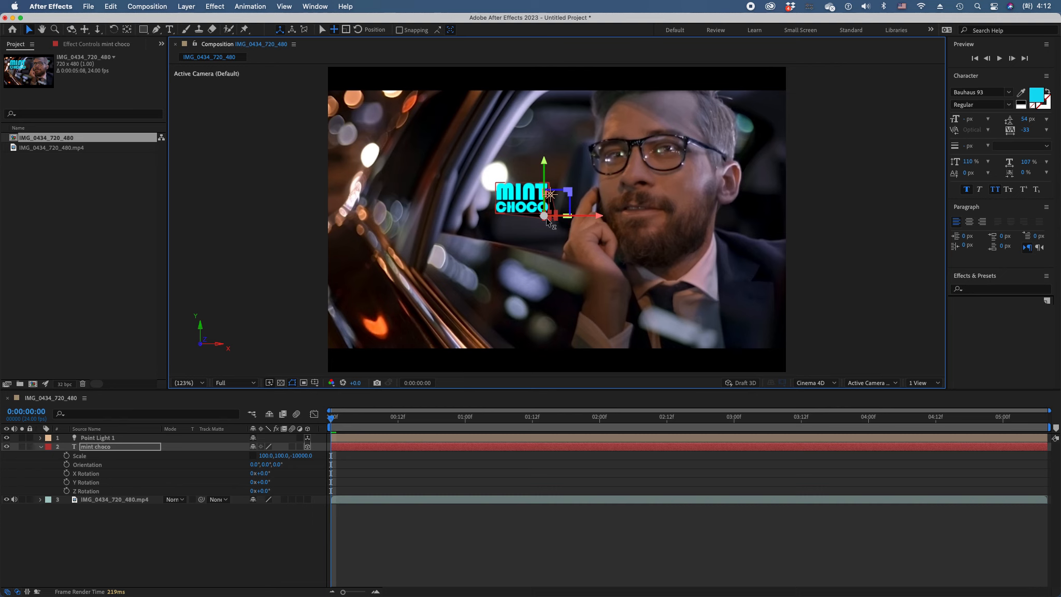
{"action": "left_click_drag", "start_coordinate": [549, 222], "coordinate": [548, 224]}
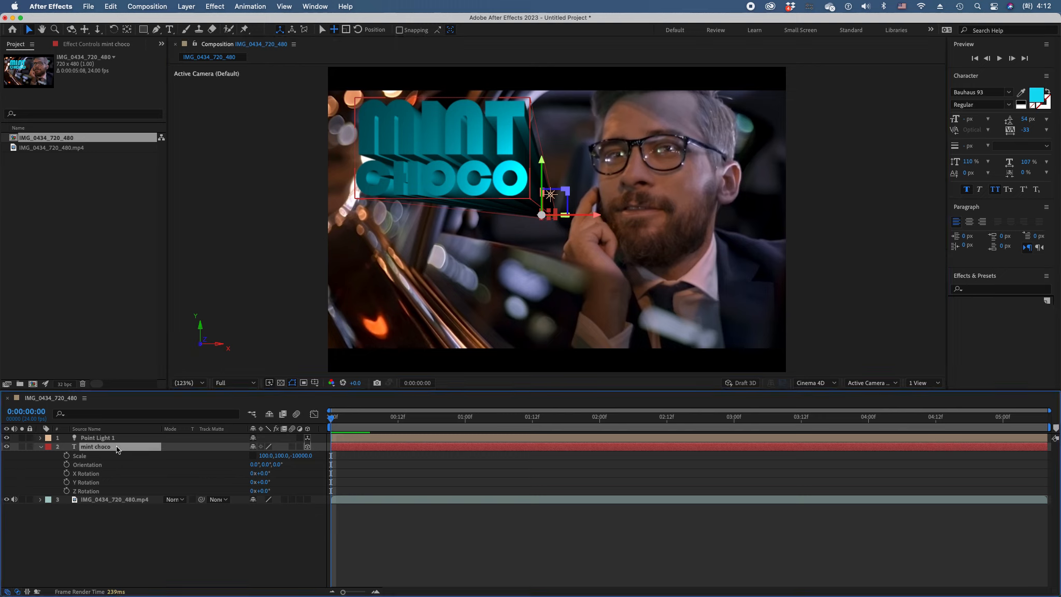
{"action": "key", "text": "shift+p"}
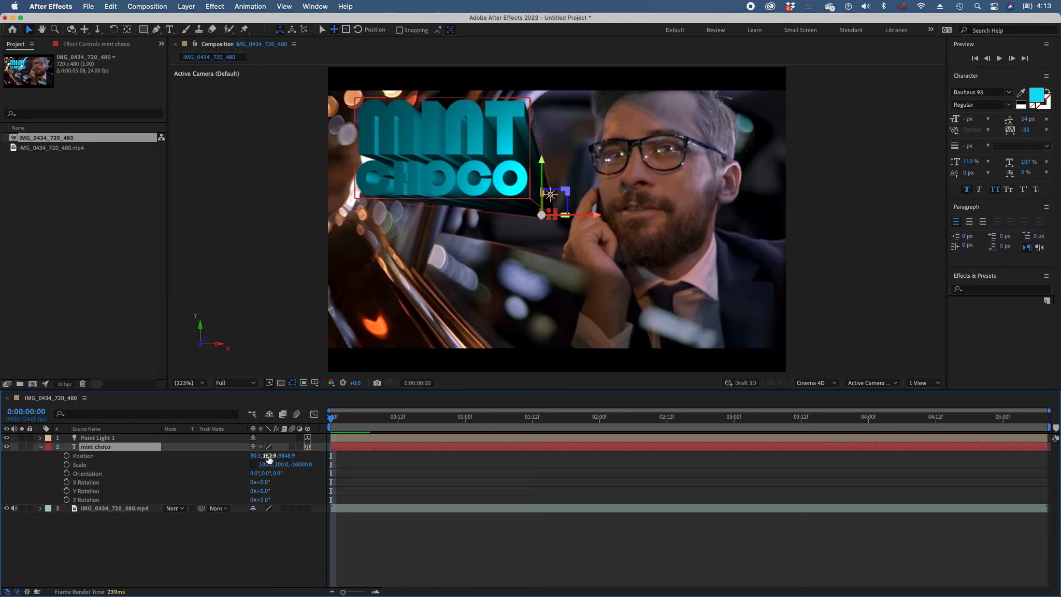
{"action": "left_click_drag", "start_coordinate": [268, 459], "coordinate": [328, 471]}
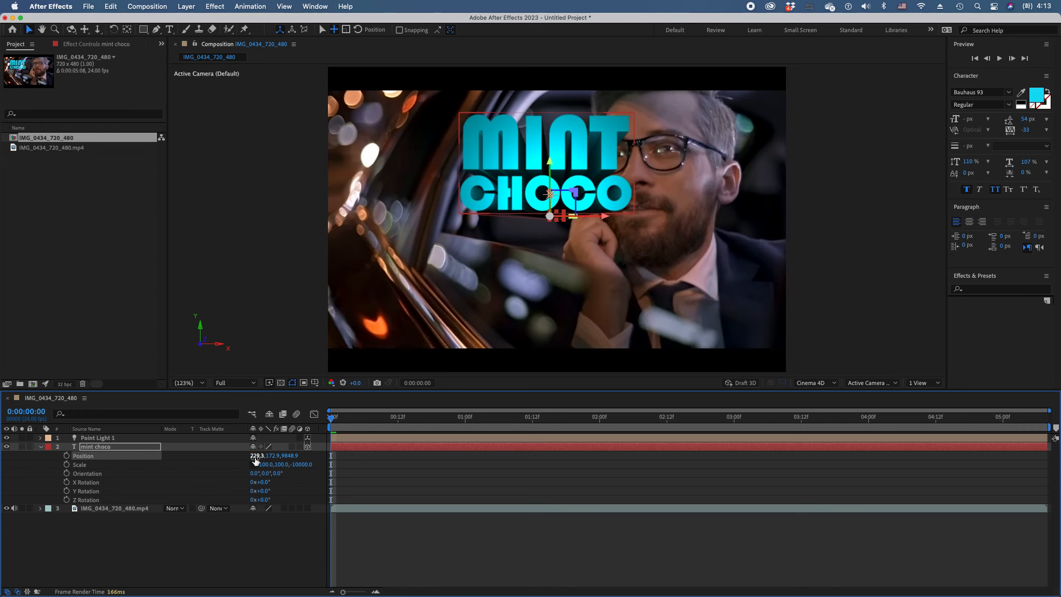
{"action": "left_click_drag", "start_coordinate": [256, 456], "coordinate": [450, 474]}
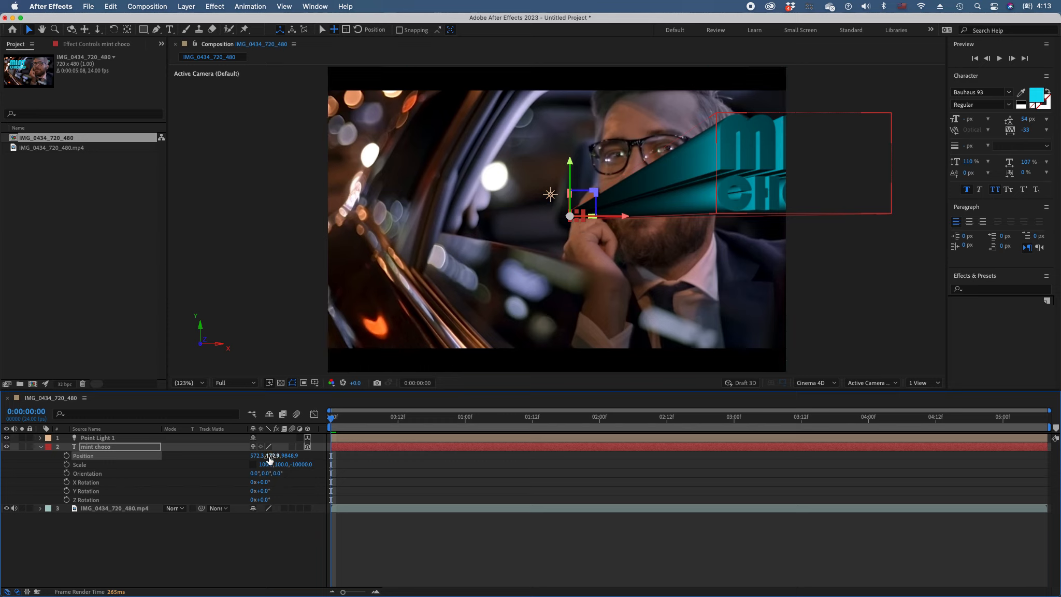
{"action": "left_click_drag", "start_coordinate": [254, 455], "coordinate": [679, 464]}
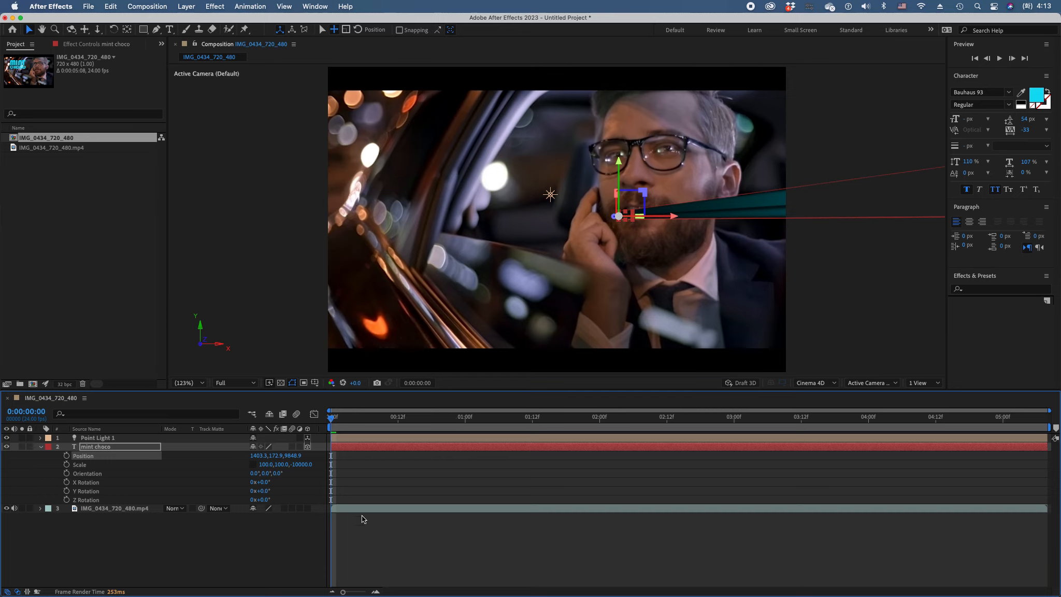
Set the title's Y Rotation to 7.5° and its X and Y scale to 112% and 115%
{"action": "left_click", "coordinate": [93, 447]}
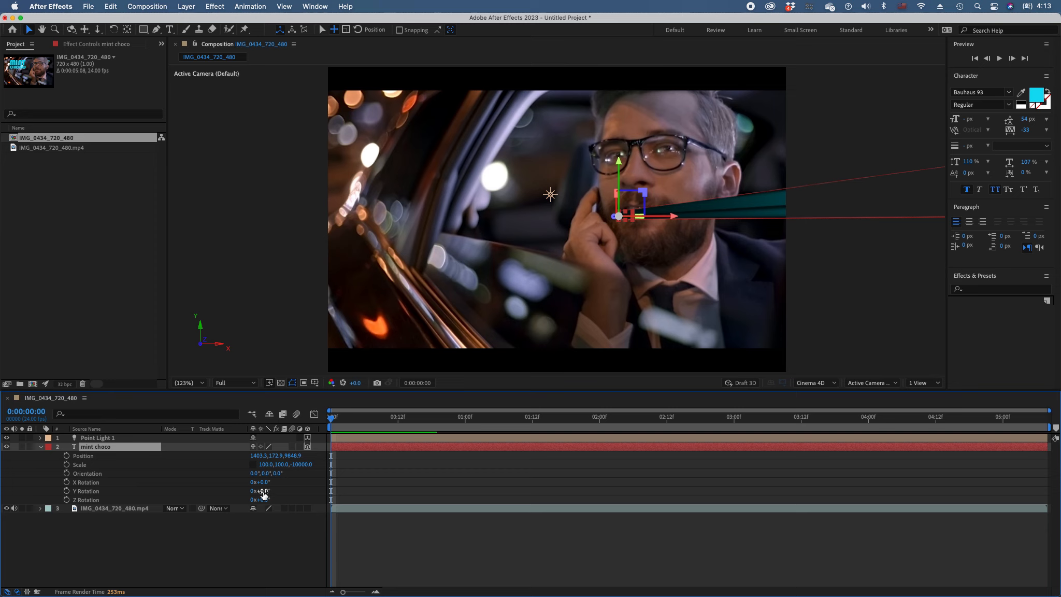
{"action": "left_click_drag", "start_coordinate": [263, 495], "coordinate": [308, 496]}
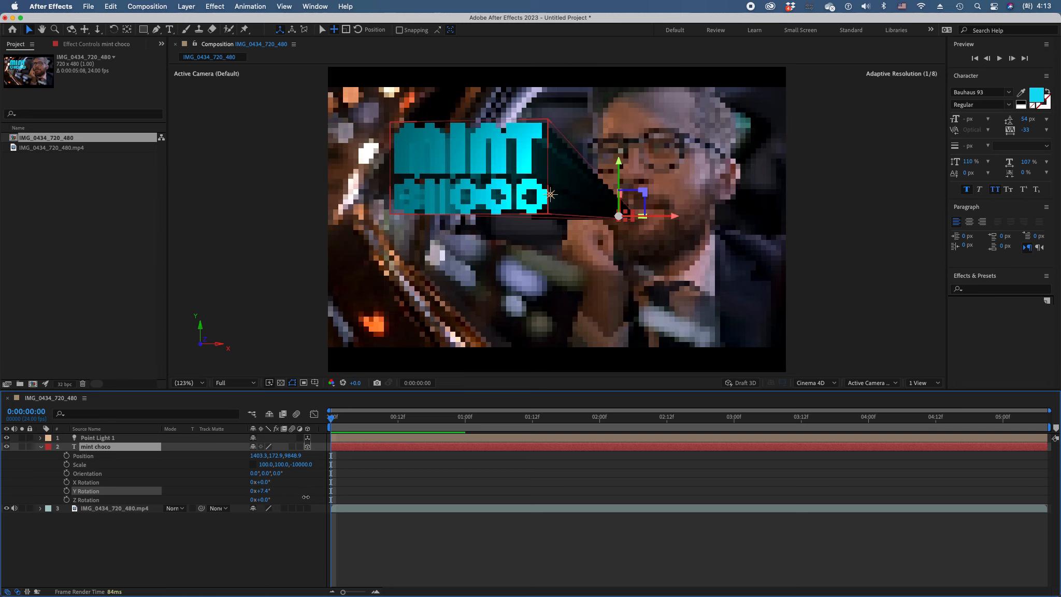
{"action": "left_click", "coordinate": [266, 493]}
{"action": "left_click", "coordinate": [289, 497]}
{"action": "left_click_drag", "start_coordinate": [266, 495], "coordinate": [273, 495]}
{"action": "key", "text": "super+z"}
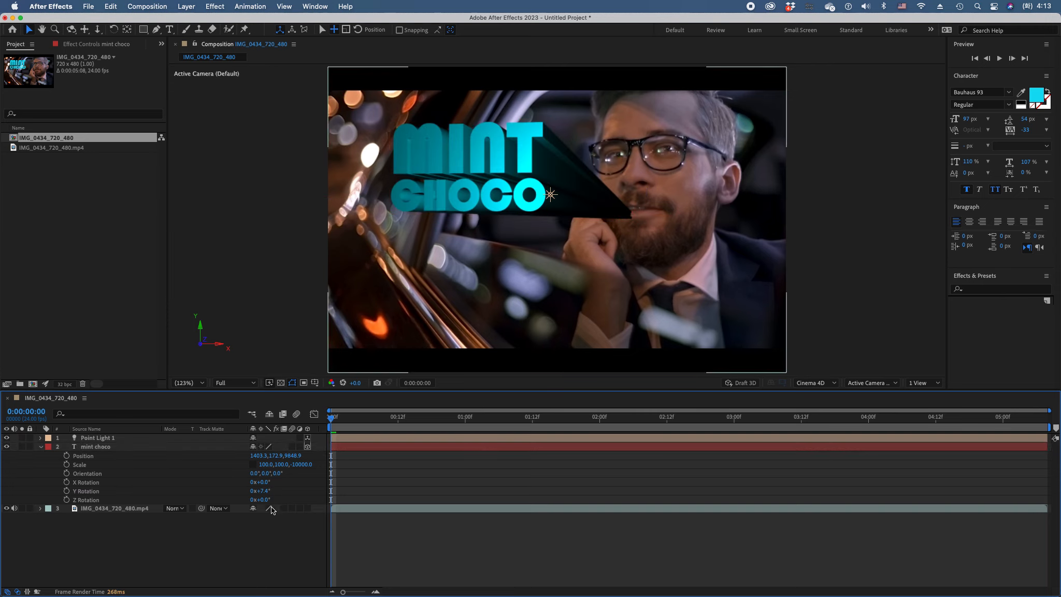
{"action": "left_click_drag", "start_coordinate": [264, 495], "coordinate": [265, 496]}
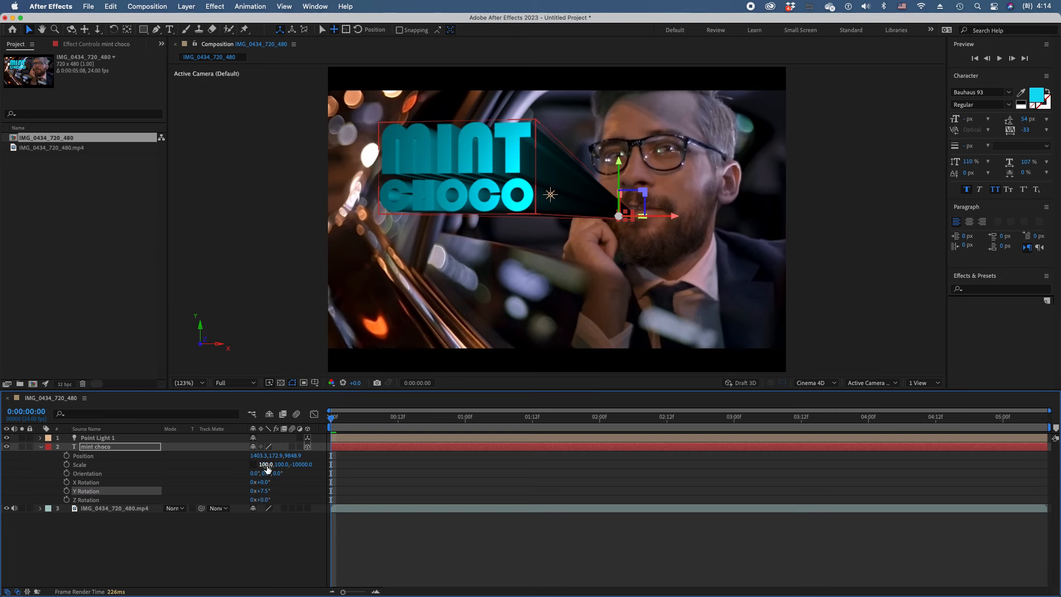
{"action": "left_click_drag", "start_coordinate": [266, 466], "coordinate": [289, 465]}
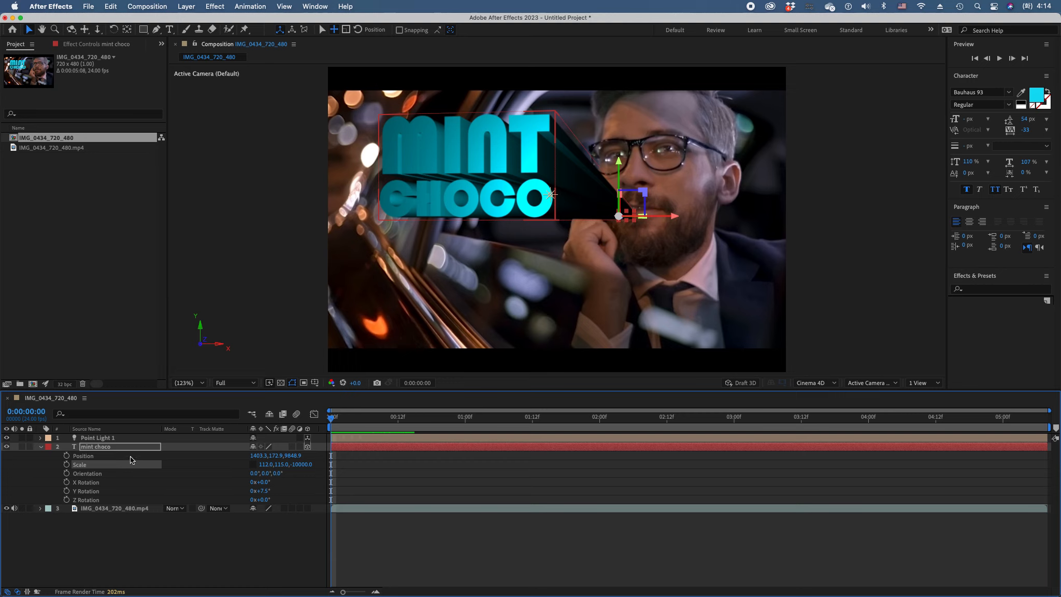
Collapse the mint choco layer's transform values and add a Side Color text animator to give the extrusion its own colour
{"action": "left_click", "coordinate": [106, 449]}
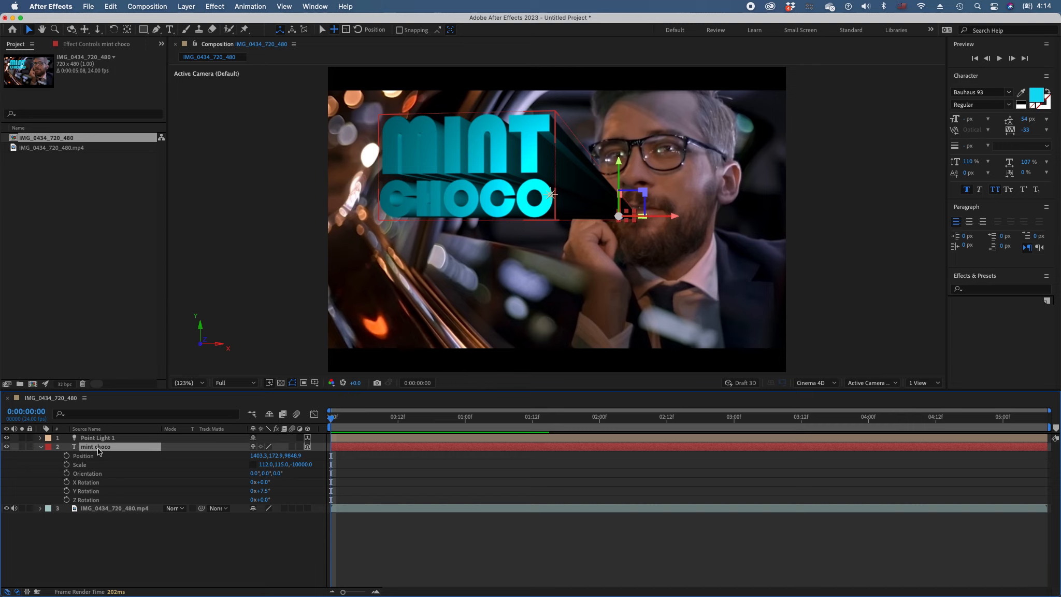
{"action": "key", "text": "u"}
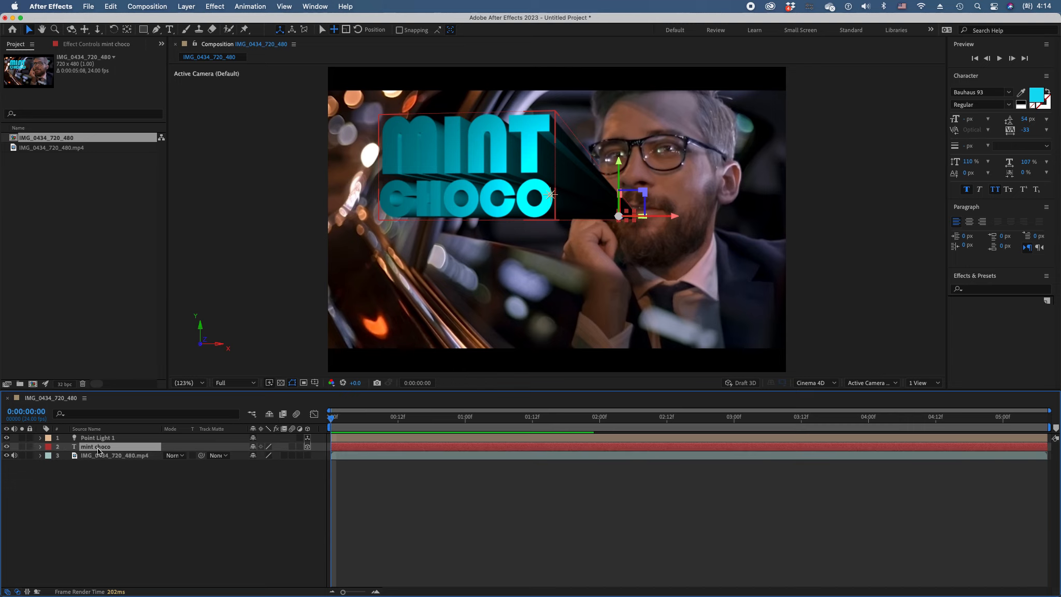
{"action": "left_click", "coordinate": [41, 446]}
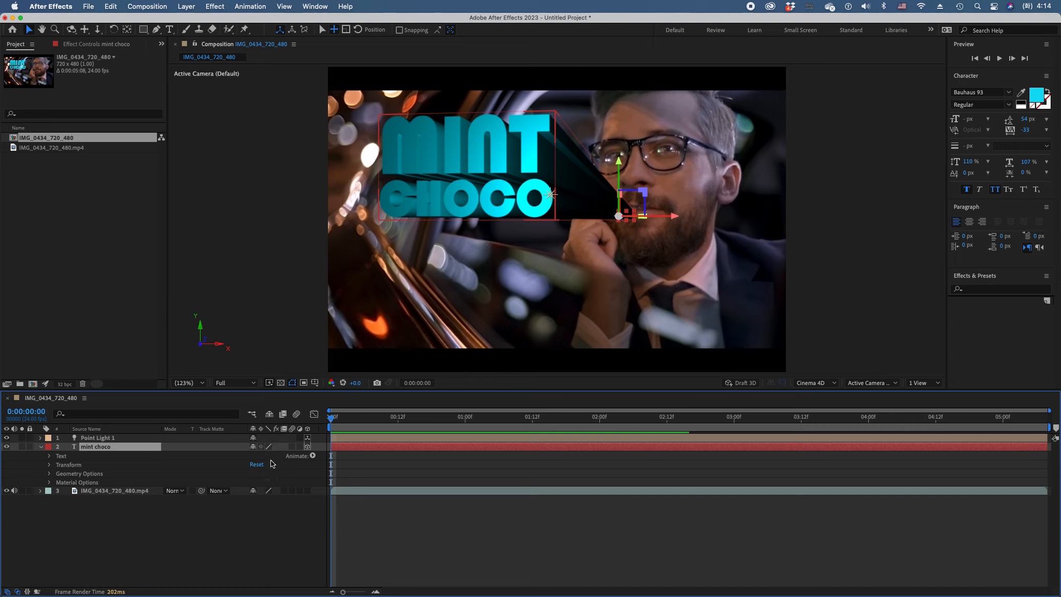
{"action": "left_click", "coordinate": [313, 456]}
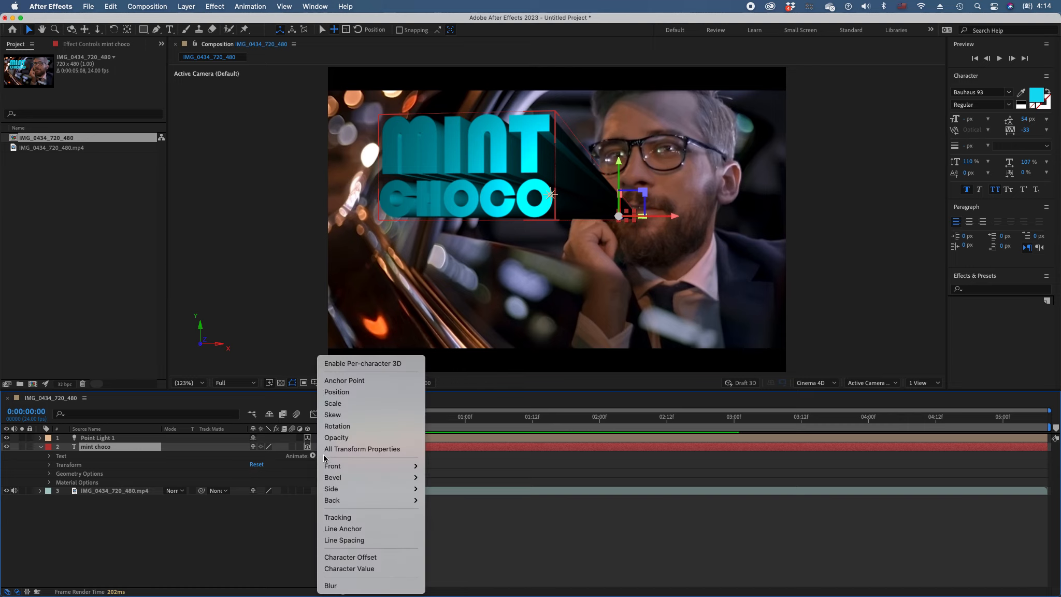
{"action": "mouse_move", "coordinate": [348, 491]}
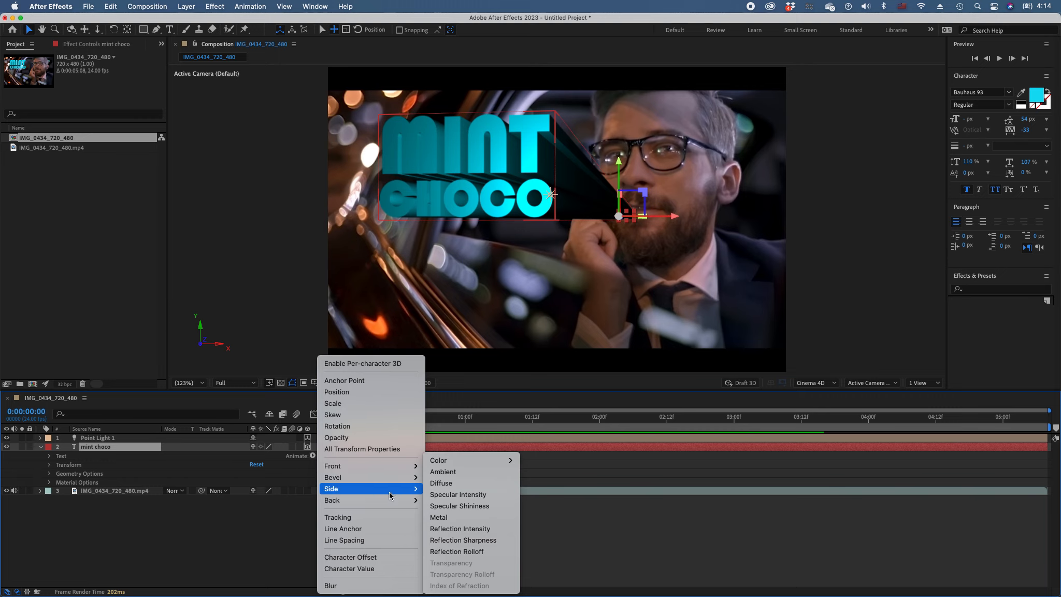
{"action": "mouse_move", "coordinate": [492, 463]}
{"action": "left_click", "coordinate": [531, 465]}
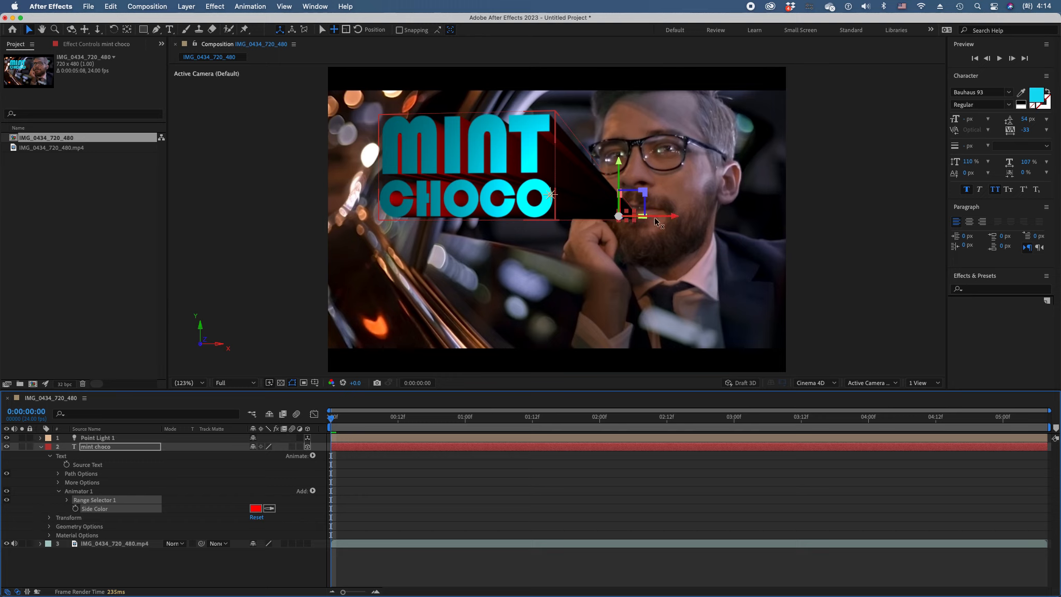
Move Point Light 1 along its X axis away from the title onto the man's cheek and raise its intensity to 301%
{"action": "left_click", "coordinate": [94, 438]}
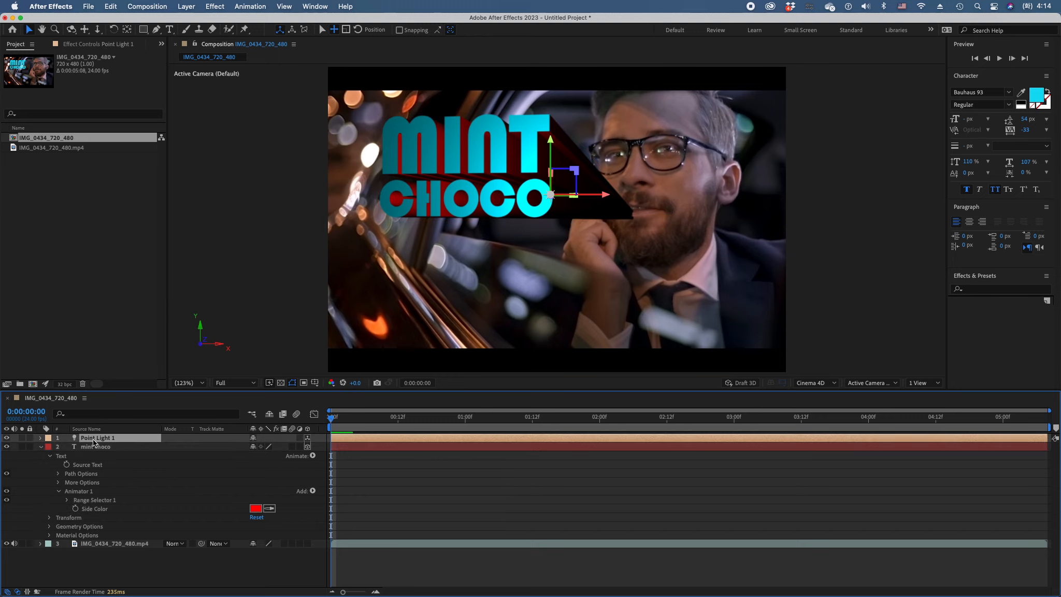
{"action": "left_click_drag", "start_coordinate": [604, 197], "coordinate": [755, 196]}
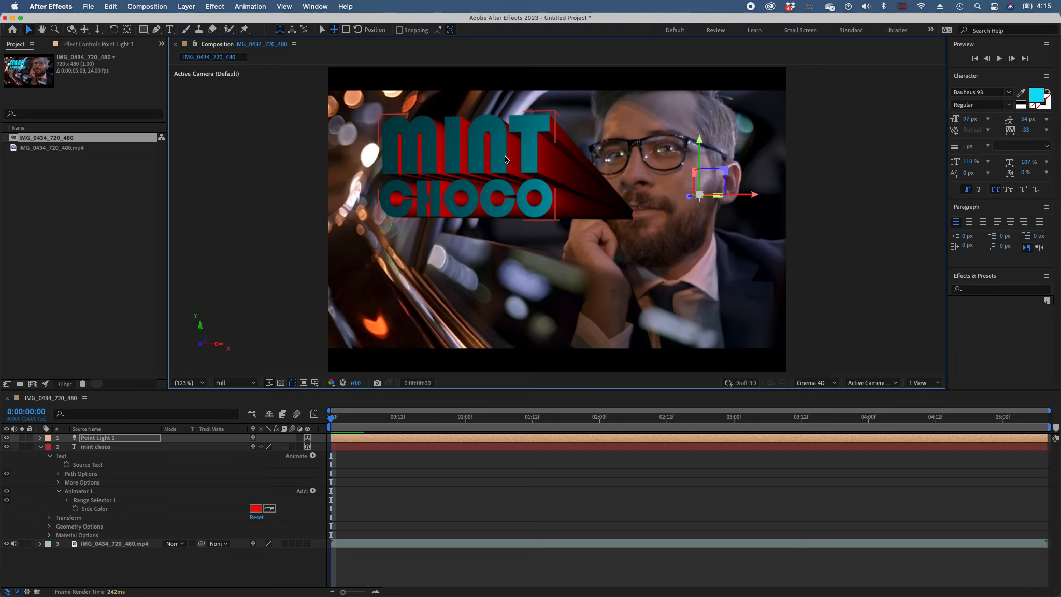
{"action": "left_click", "coordinate": [102, 440]}
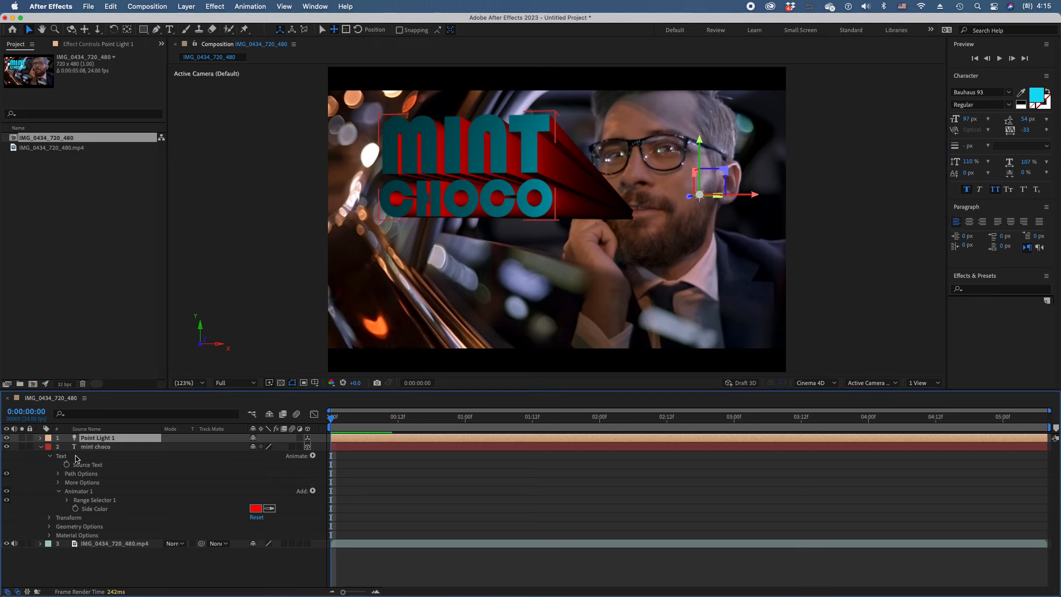
{"action": "left_click", "coordinate": [41, 437]}
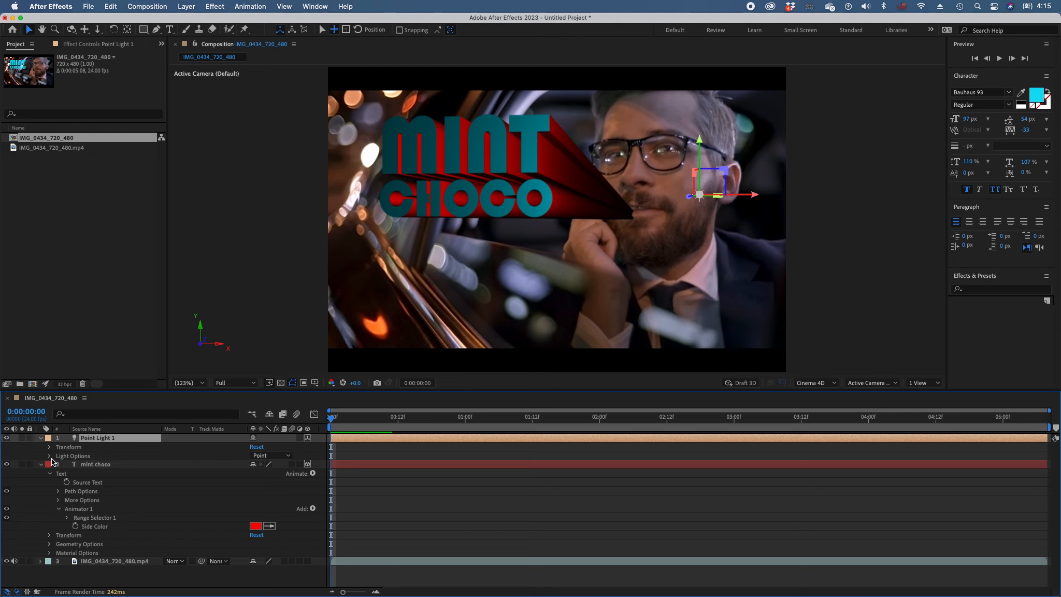
{"action": "left_click", "coordinate": [50, 457]}
{"action": "left_click_drag", "start_coordinate": [255, 465], "coordinate": [326, 470]}
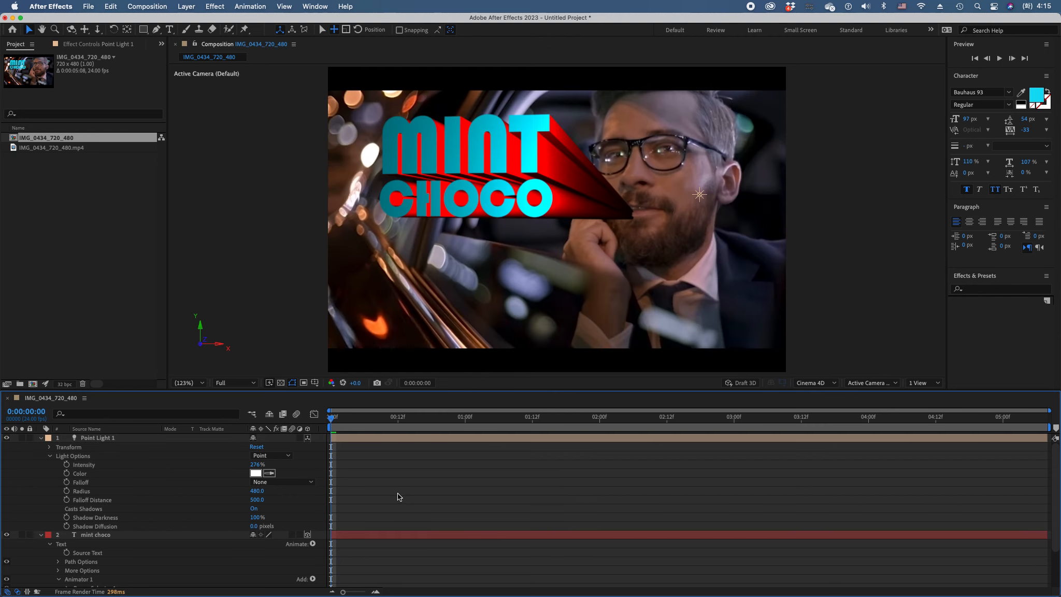
{"action": "left_click_drag", "start_coordinate": [256, 464], "coordinate": [390, 490]}
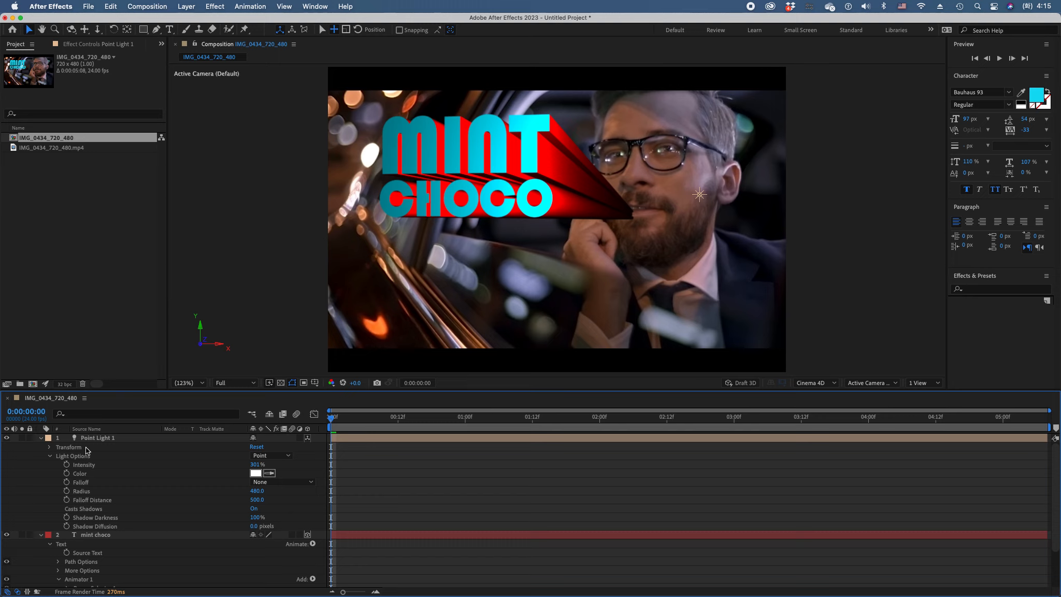
{"action": "left_click", "coordinate": [41, 439]}
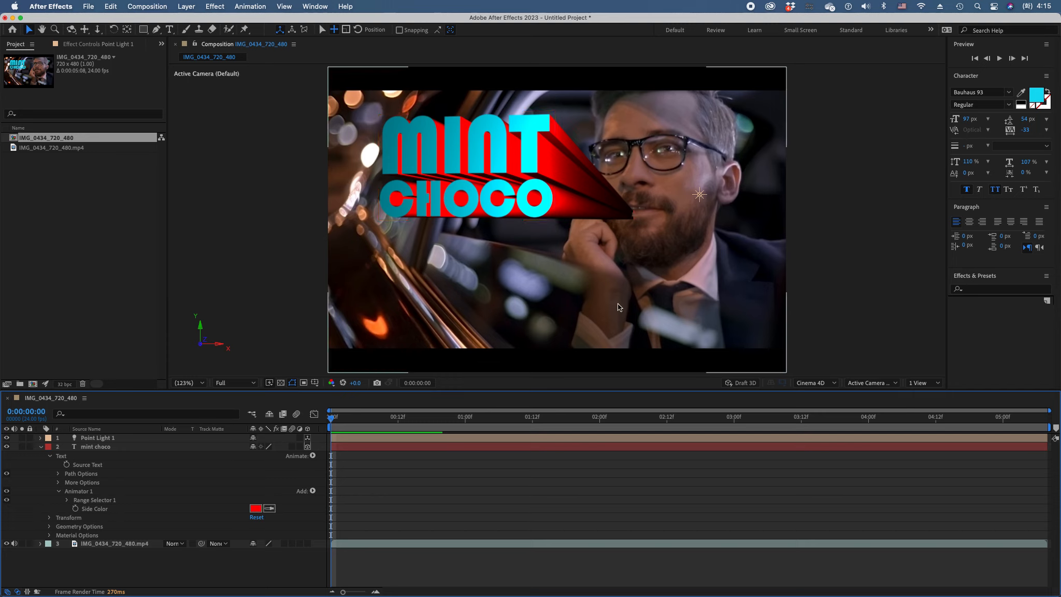
Change the title's Side Color to an orange sampled from the lights in the video behind the word MINT
{"action": "left_click", "coordinate": [271, 511]}
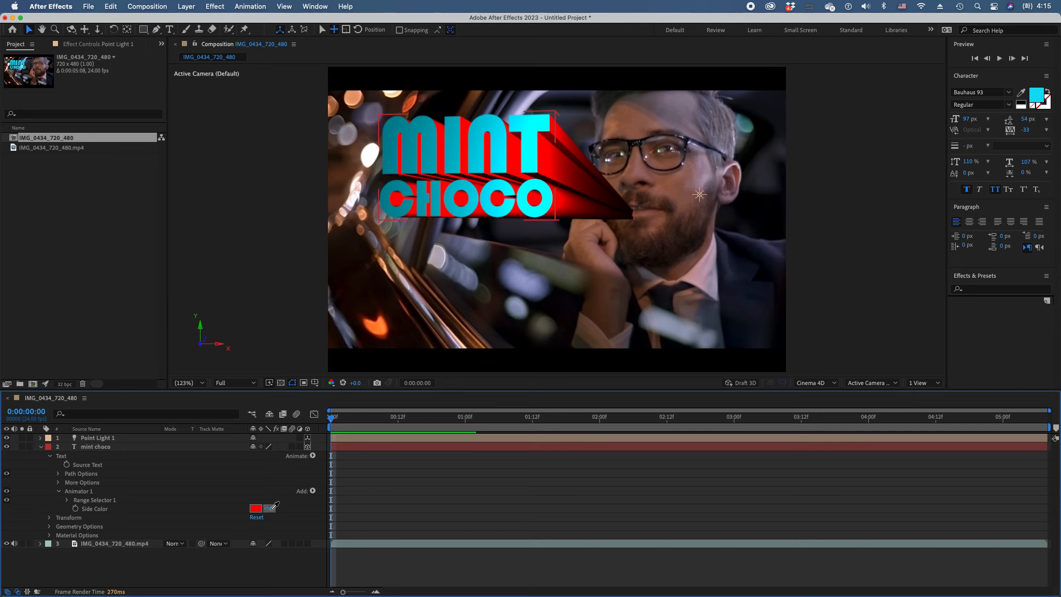
{"action": "left_click", "coordinate": [411, 102]}
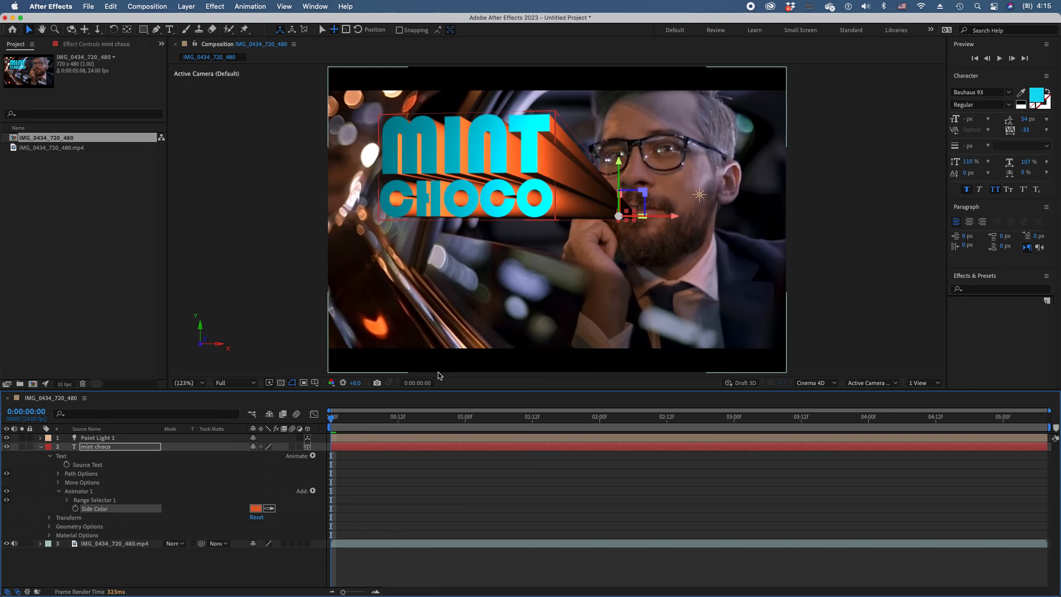
{"action": "left_click", "coordinate": [525, 514]}
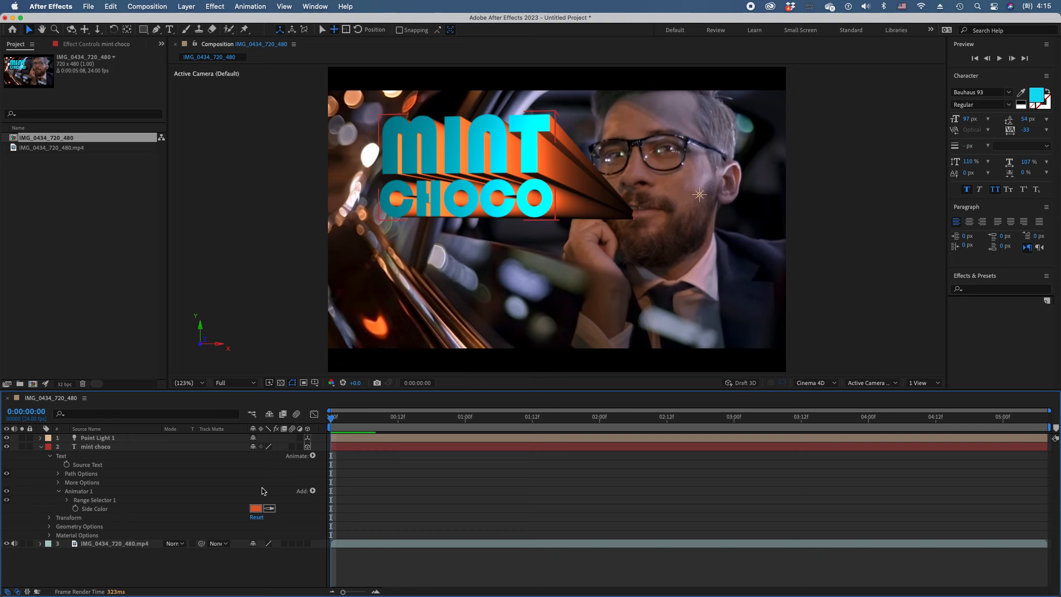
Set Point Light 1's intensity to 332% and collapse the properties of both the light and mint choco layers
{"action": "left_click", "coordinate": [89, 439]}
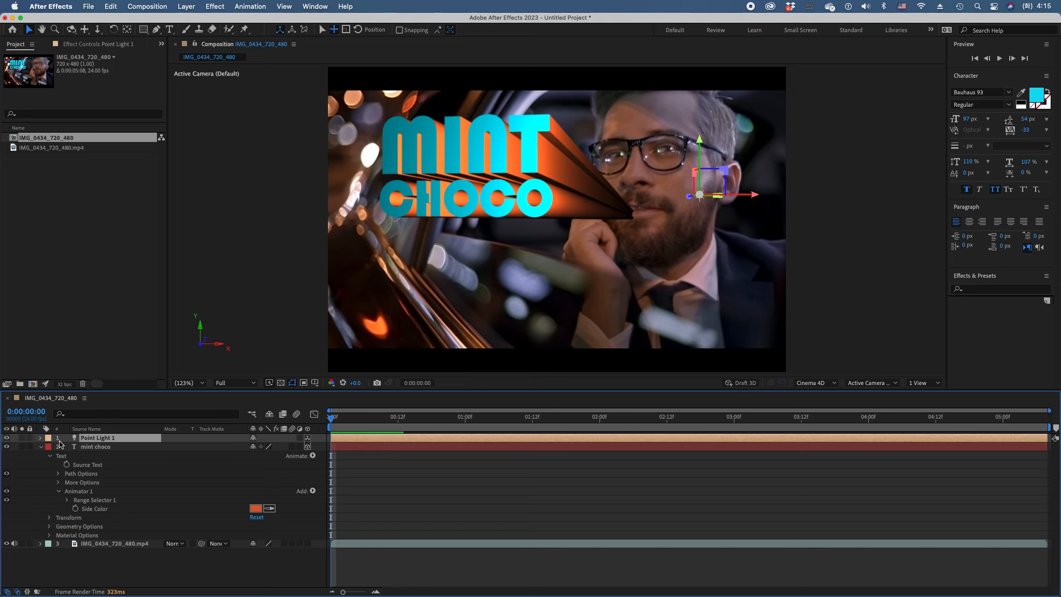
{"action": "left_click", "coordinate": [41, 438]}
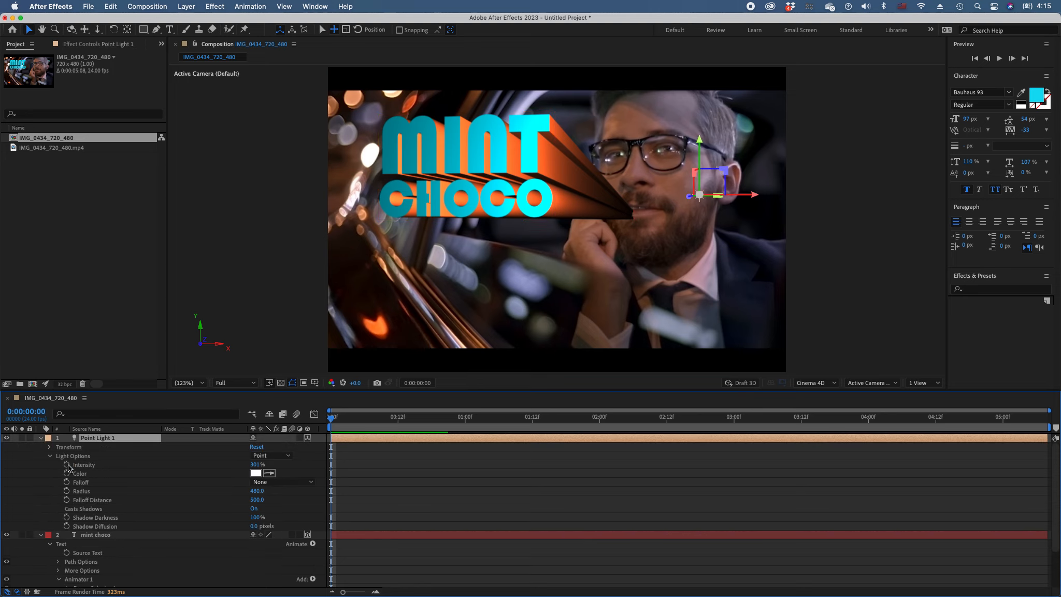
{"action": "left_click_drag", "start_coordinate": [265, 467], "coordinate": [276, 476]}
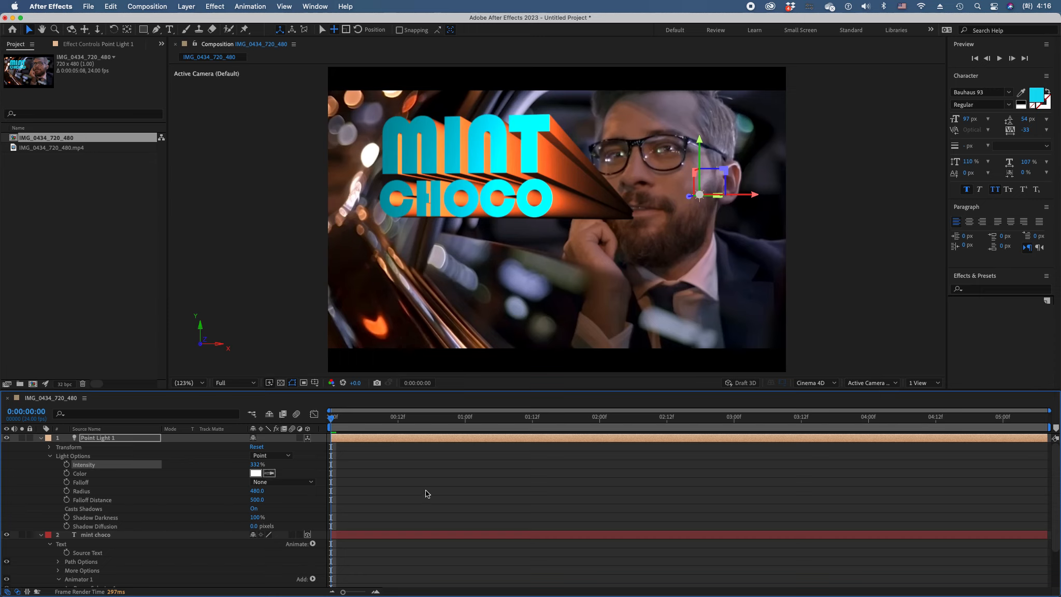
{"action": "left_click", "coordinate": [50, 457]}
{"action": "left_click", "coordinate": [49, 448]}
{"action": "left_click", "coordinate": [41, 438]}
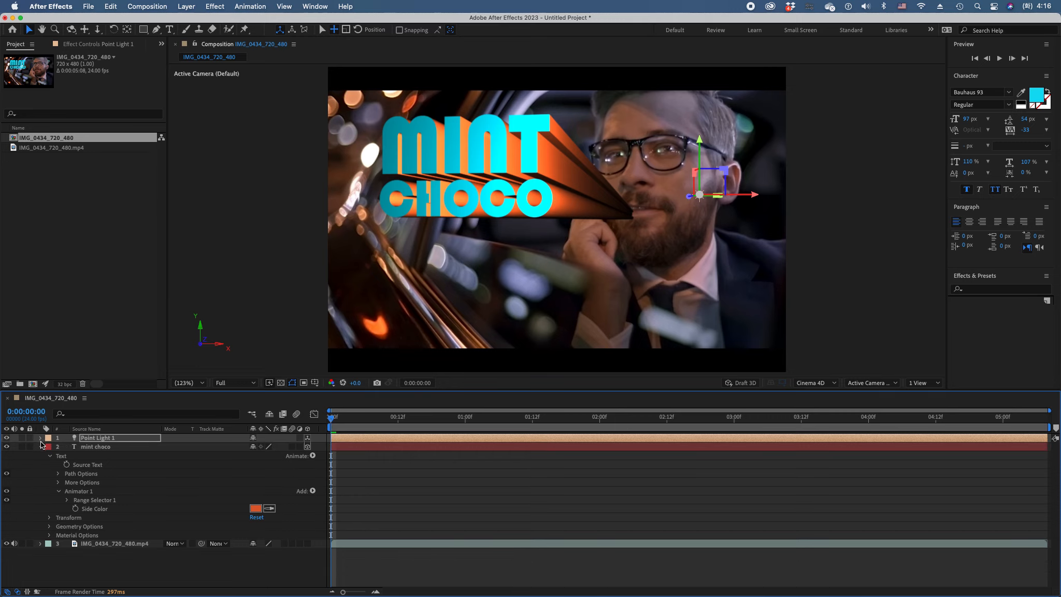
{"action": "left_click", "coordinate": [41, 447]}
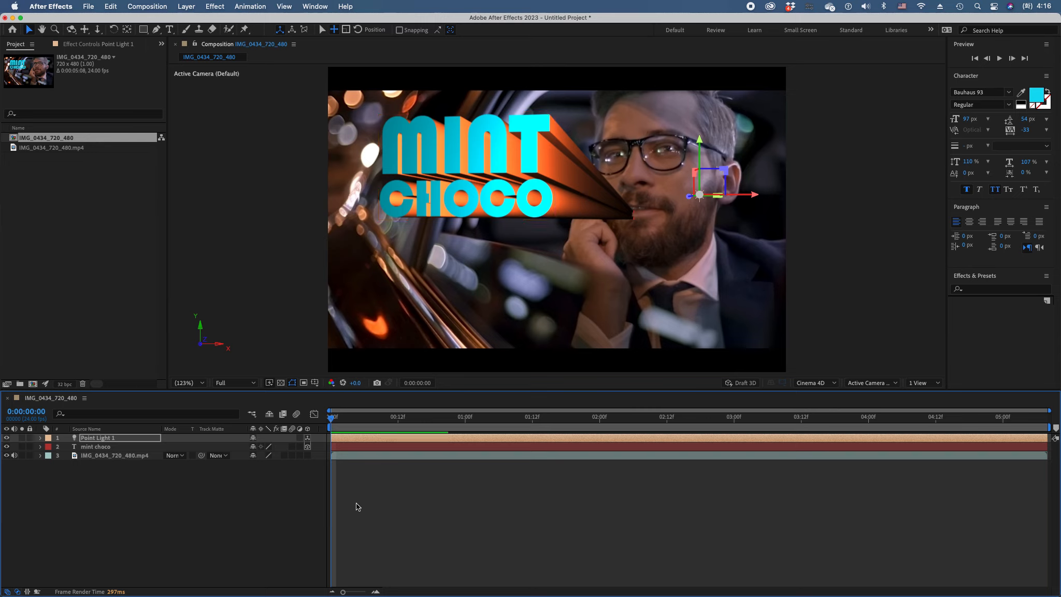
Reveal the mint choco layer's Transform properties while keeping its Text group collapsed
{"action": "left_click", "coordinate": [96, 448]}
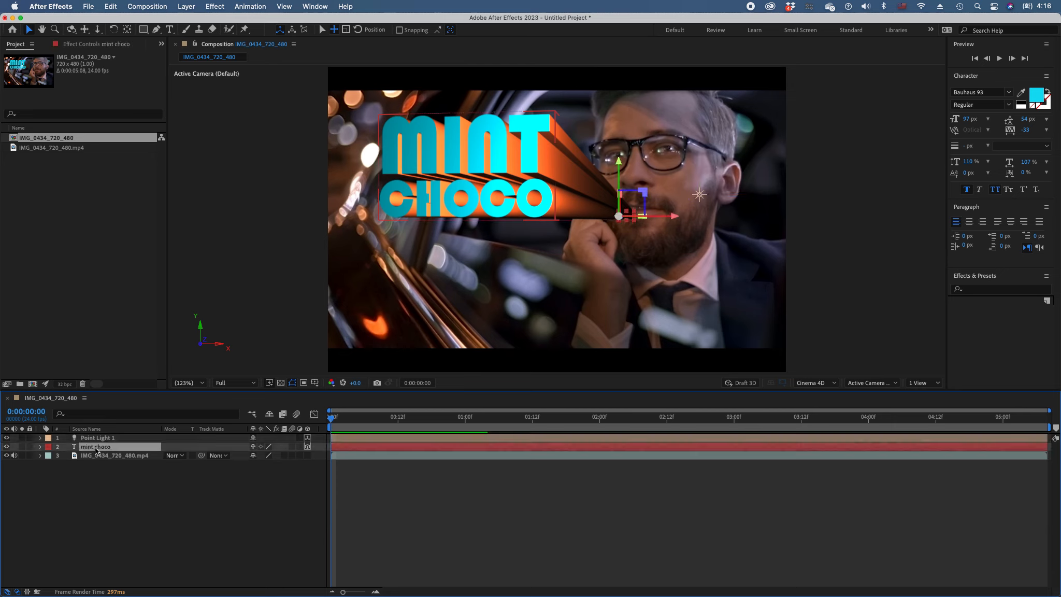
{"action": "left_click", "coordinate": [40, 447]}
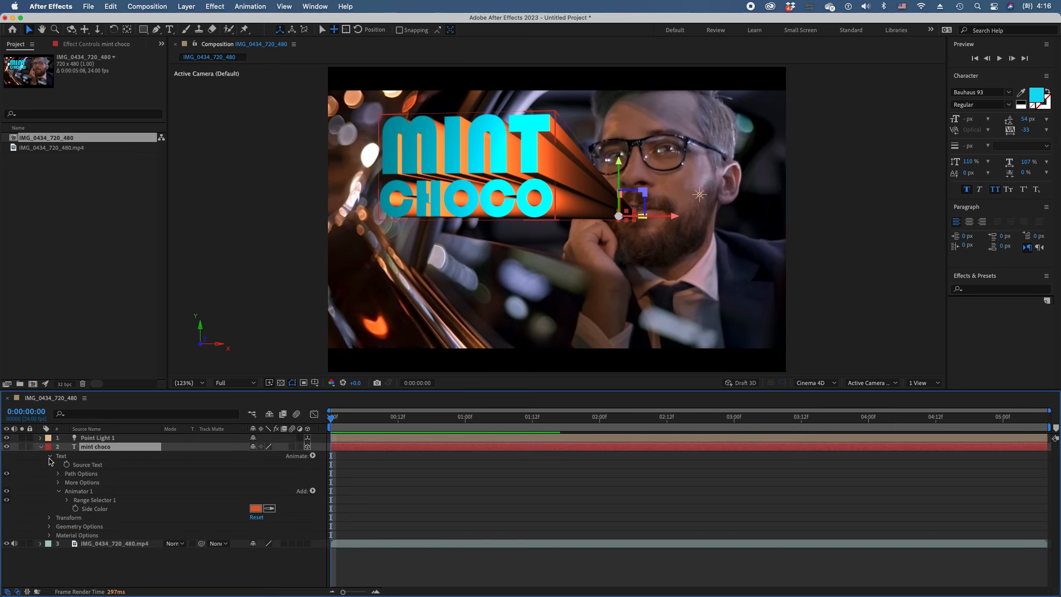
{"action": "left_click", "coordinate": [50, 456]}
{"action": "left_click", "coordinate": [50, 465]}
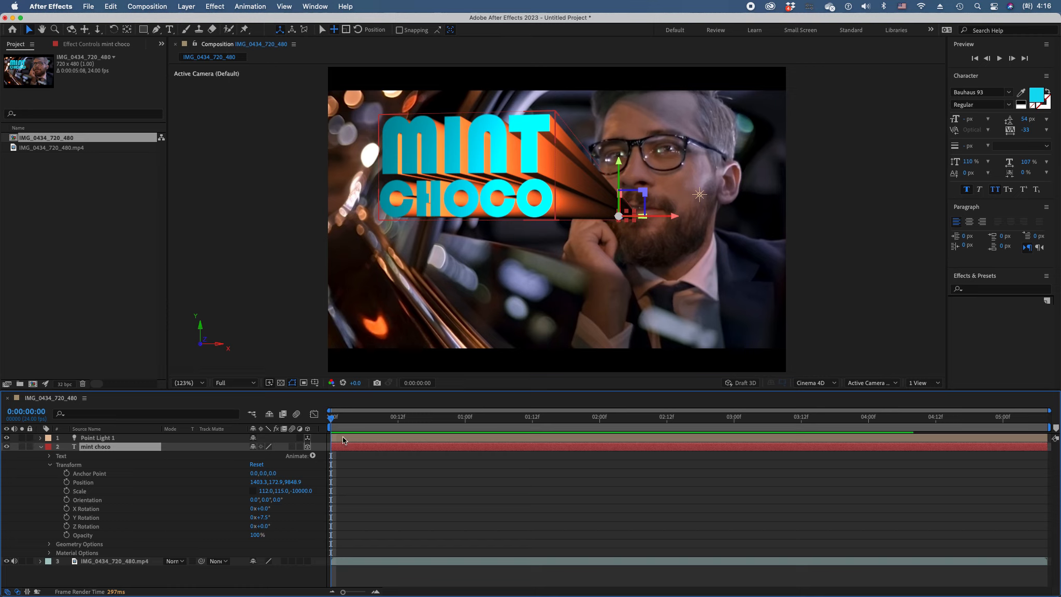
Keyframe the mint choco layer's Scale at 0:00:02:23 and add a keyframe with a much shallower Z scale at 0:00:00:00
{"action": "left_click_drag", "start_coordinate": [343, 424], "coordinate": [731, 440]}
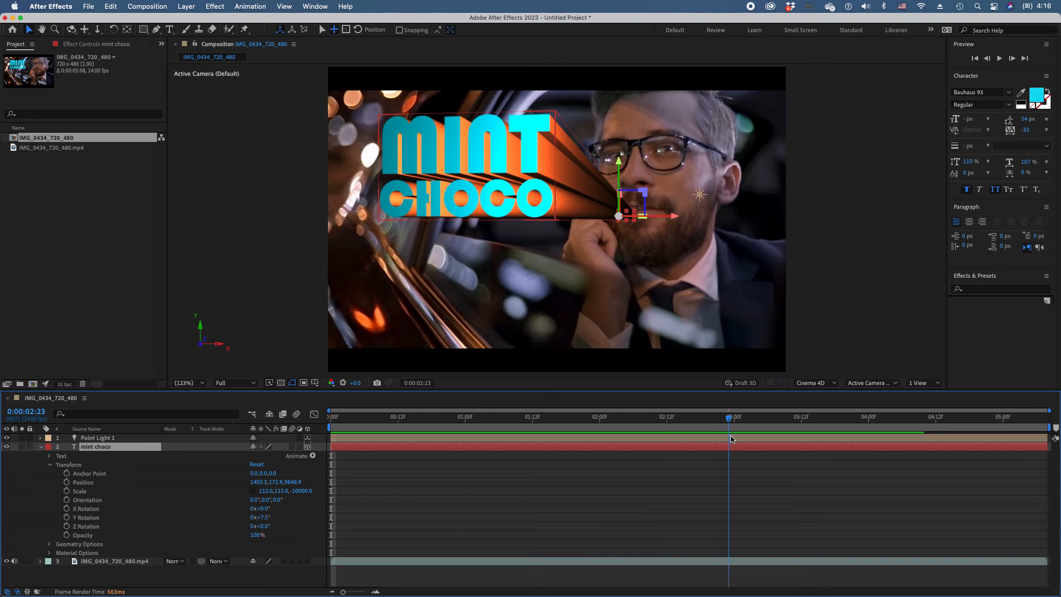
{"action": "left_click", "coordinate": [67, 491]}
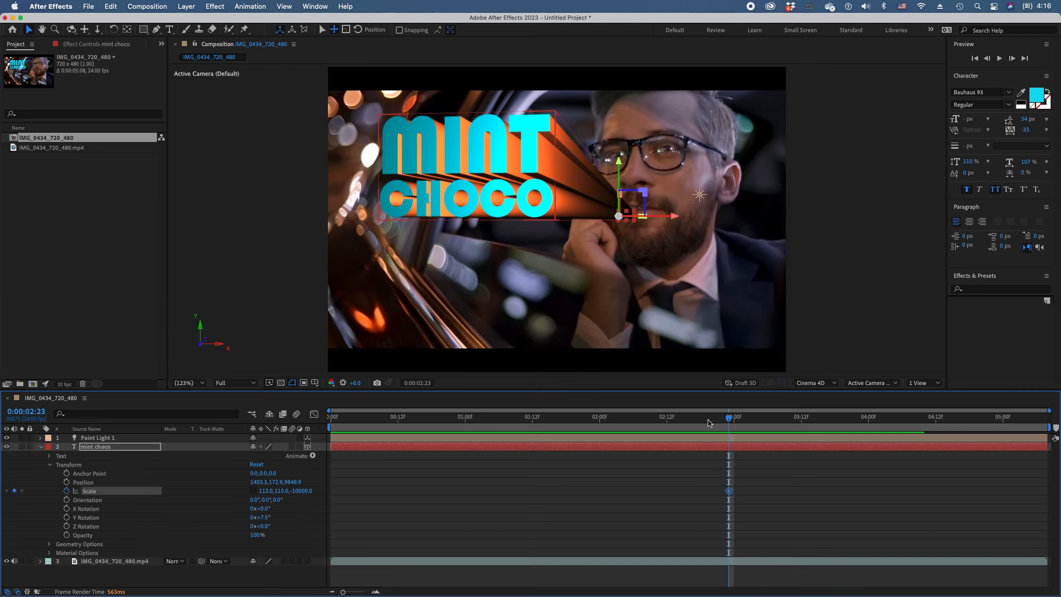
{"action": "key", "text": "Home"}
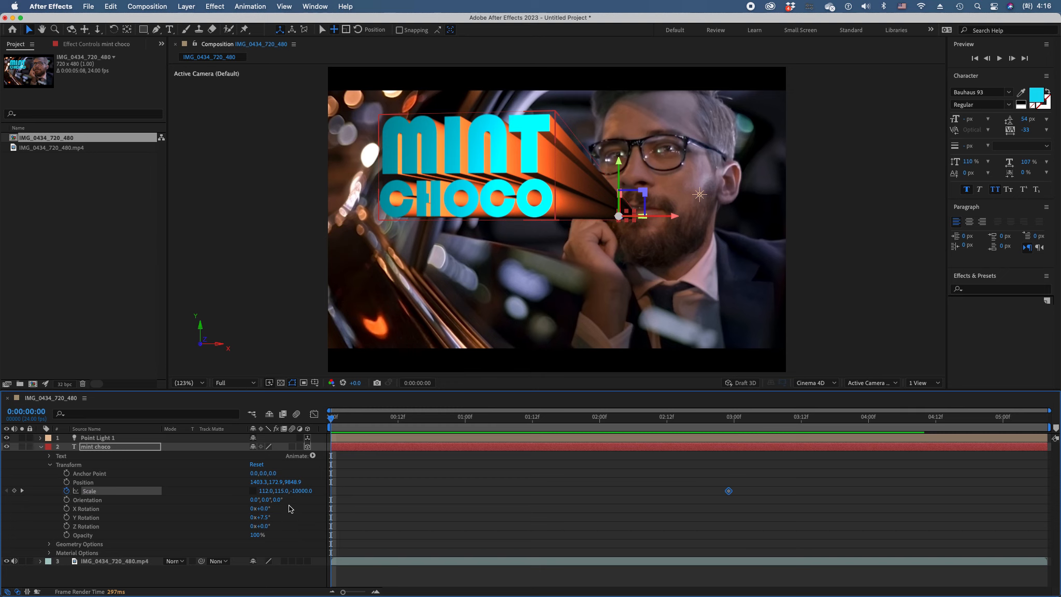
{"action": "left_click_drag", "start_coordinate": [302, 496], "coordinate": [565, 512]}
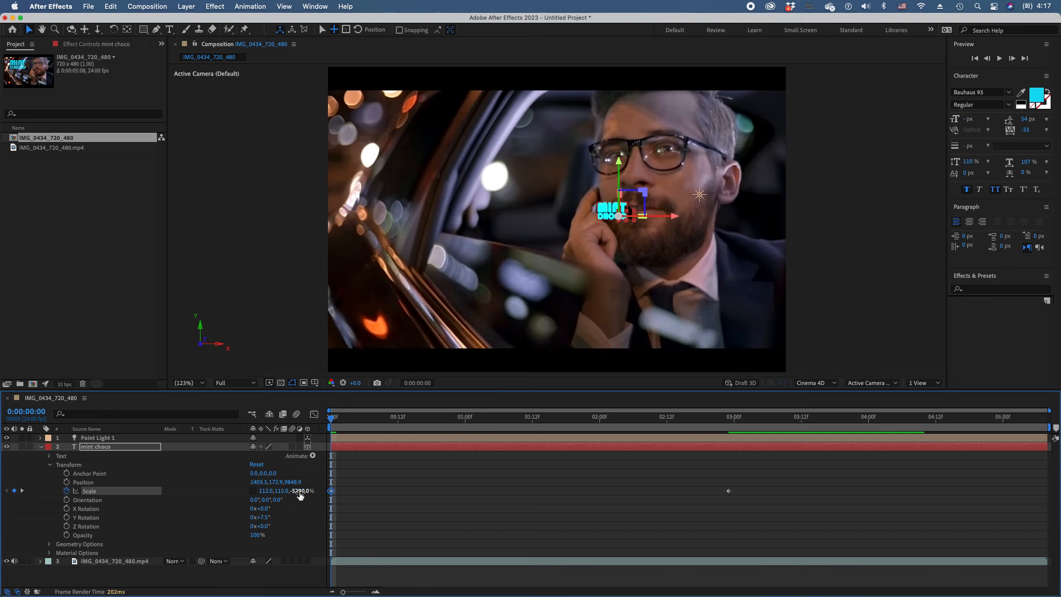
{"action": "left_click_drag", "start_coordinate": [299, 495], "coordinate": [315, 491]}
{"action": "left_click_drag", "start_coordinate": [296, 491], "coordinate": [319, 491]}
Check the extrusion growing between the two layer Scale keyframes and apply Easy Ease to both of them
{"action": "left_click_drag", "start_coordinate": [343, 428], "coordinate": [700, 433]}
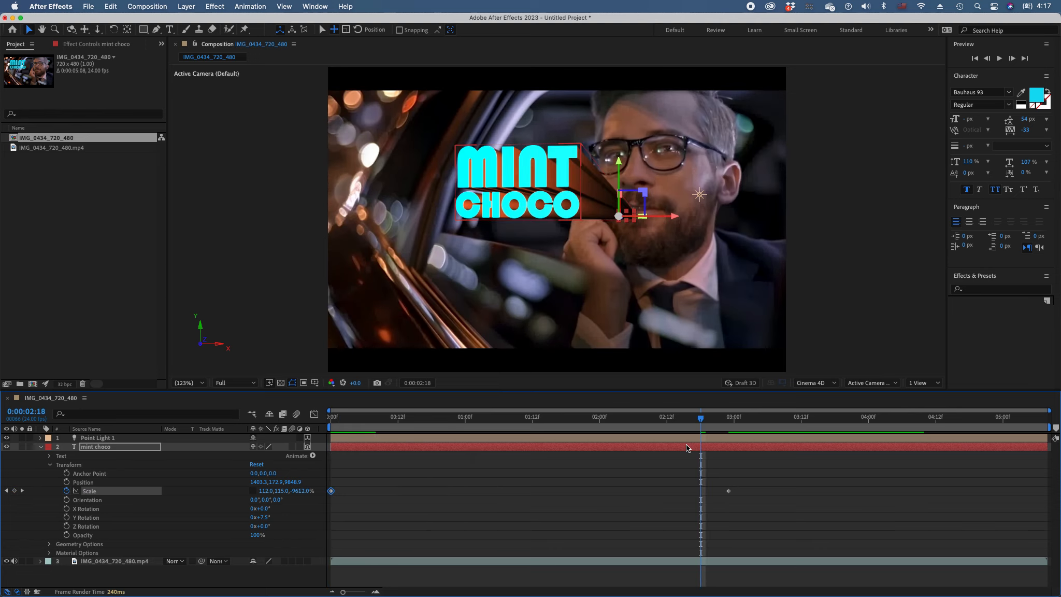
{"action": "left_click_drag", "start_coordinate": [701, 419], "coordinate": [494, 428]}
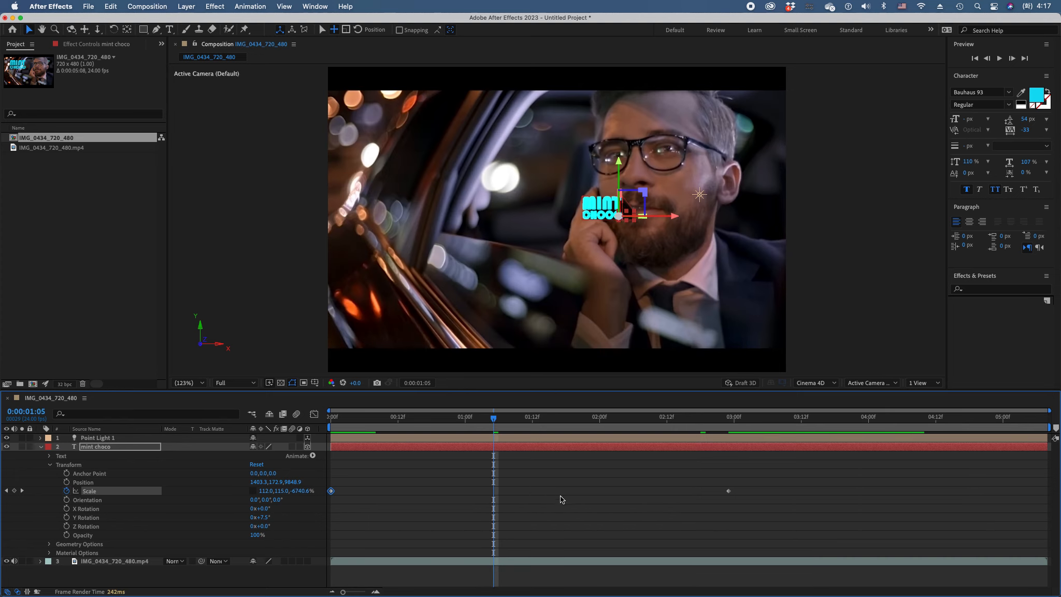
{"action": "left_click_drag", "start_coordinate": [637, 429], "coordinate": [723, 431]}
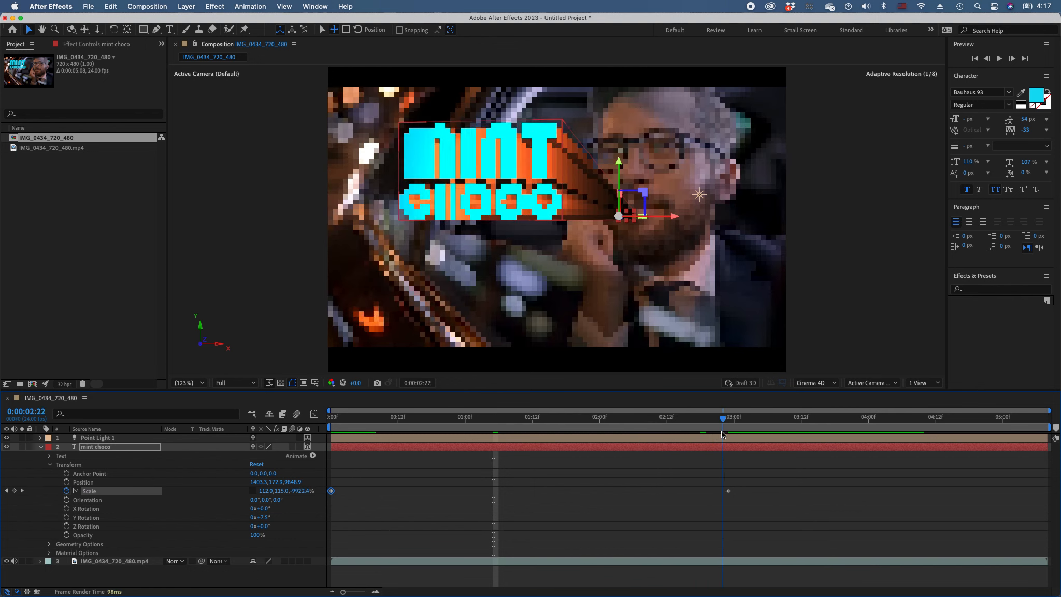
{"action": "left_click_drag", "start_coordinate": [749, 483], "coordinate": [328, 520]}
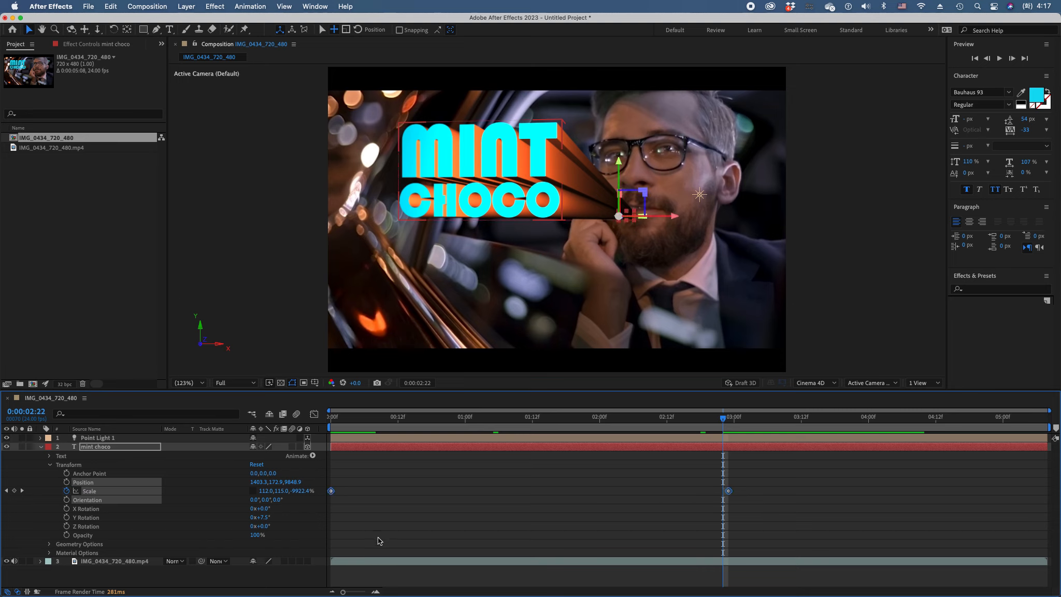
{"action": "key", "text": "F9"}
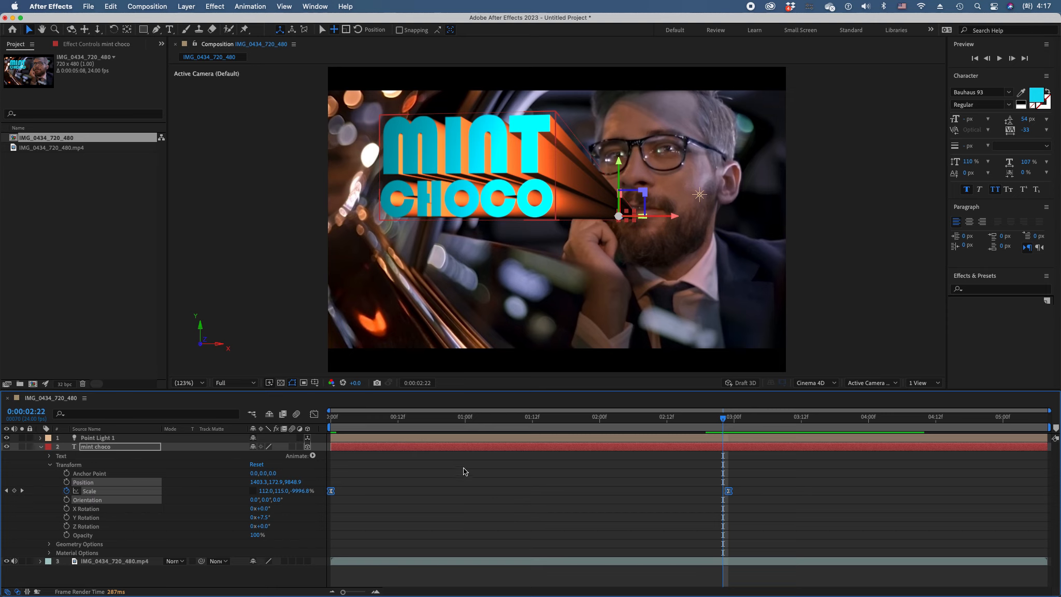
Preview the eased title animation through to 0:00:03:01, temporarily enabling Draft 3D along the way
{"action": "left_click_drag", "start_coordinate": [356, 420], "coordinate": [533, 417]}
{"action": "left_click_drag", "start_coordinate": [421, 420], "coordinate": [516, 422]}
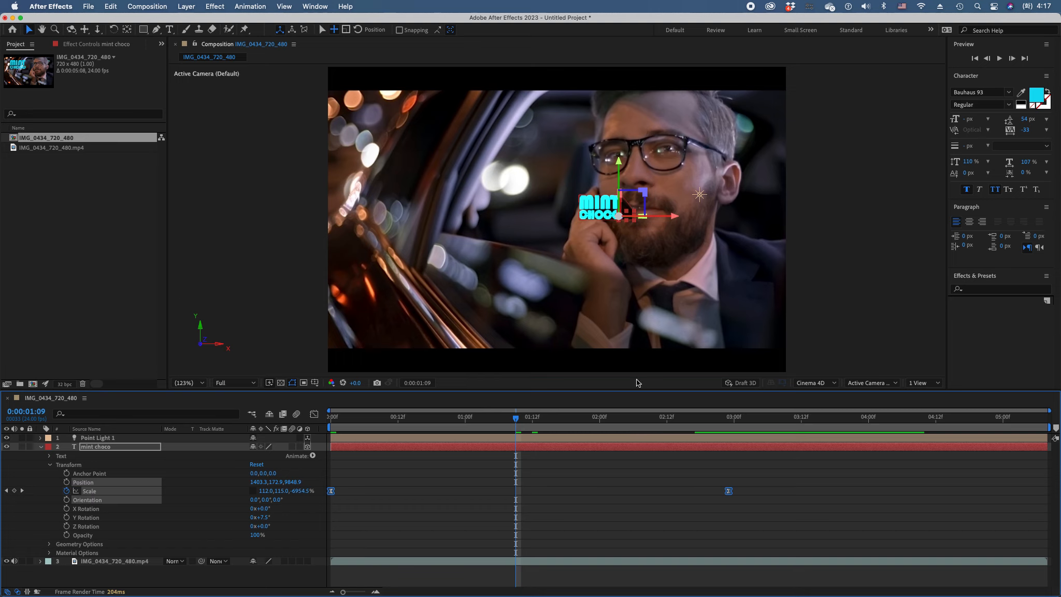
{"action": "left_click", "coordinate": [749, 385]}
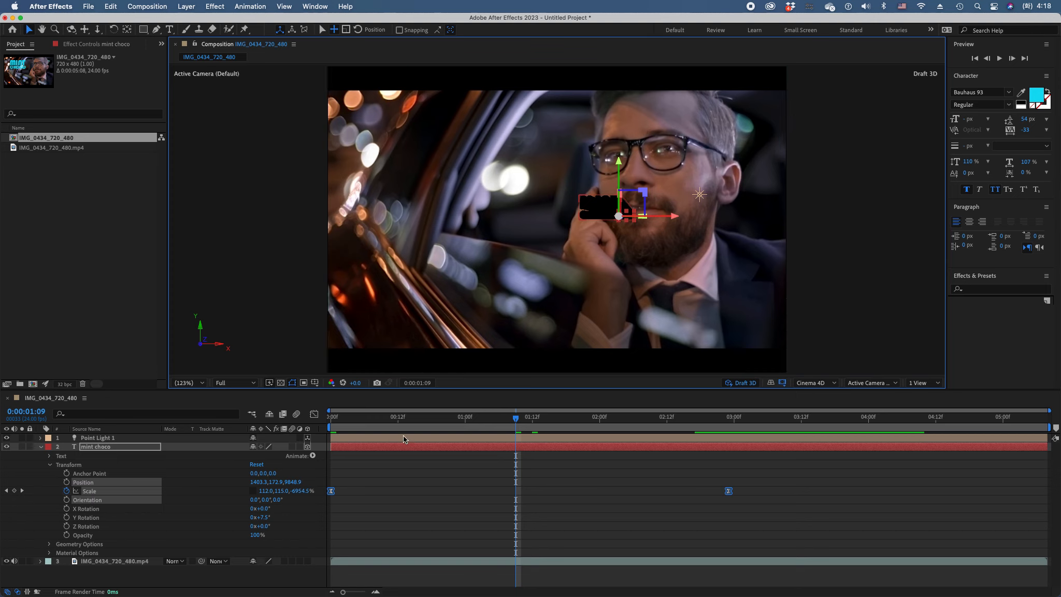
{"action": "left_click_drag", "start_coordinate": [378, 421], "coordinate": [543, 428]}
{"action": "left_click_drag", "start_coordinate": [656, 433], "coordinate": [526, 432]}
{"action": "left_click", "coordinate": [746, 383]}
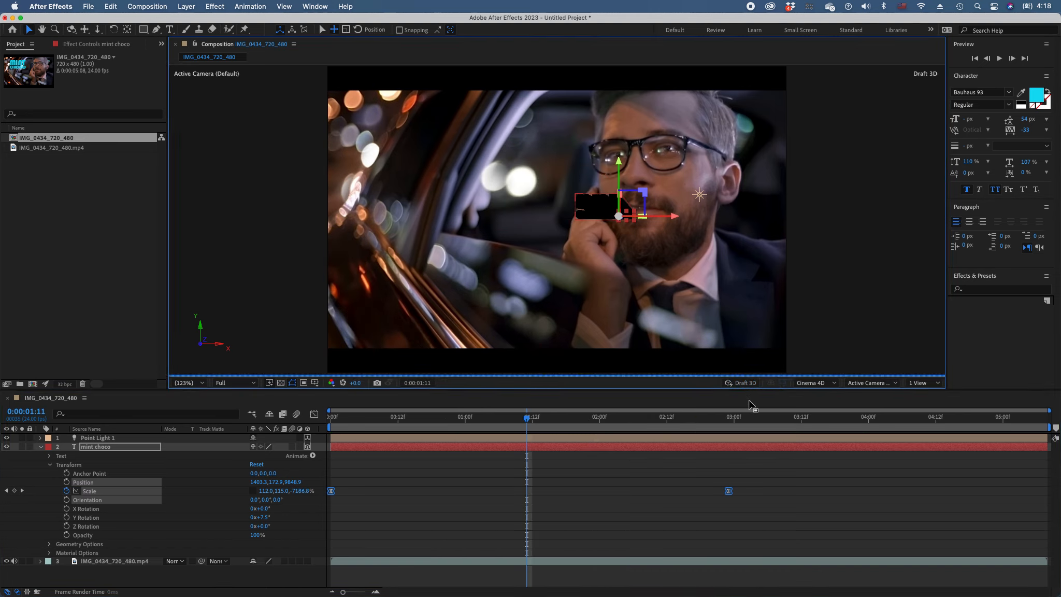
{"action": "left_click_drag", "start_coordinate": [561, 429], "coordinate": [667, 426]}
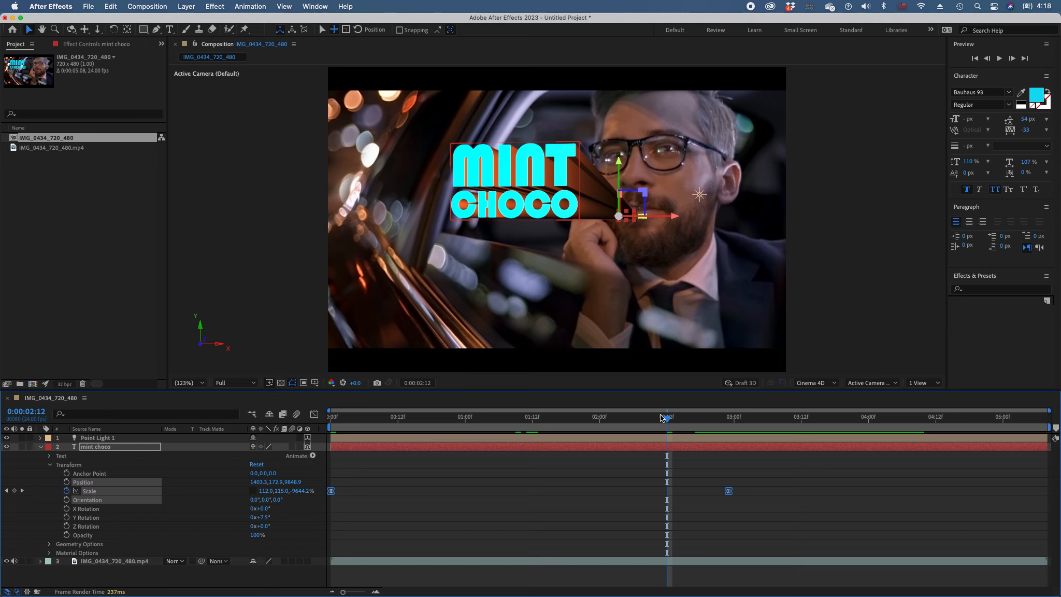
{"action": "left_click_drag", "start_coordinate": [667, 421], "coordinate": [740, 421]}
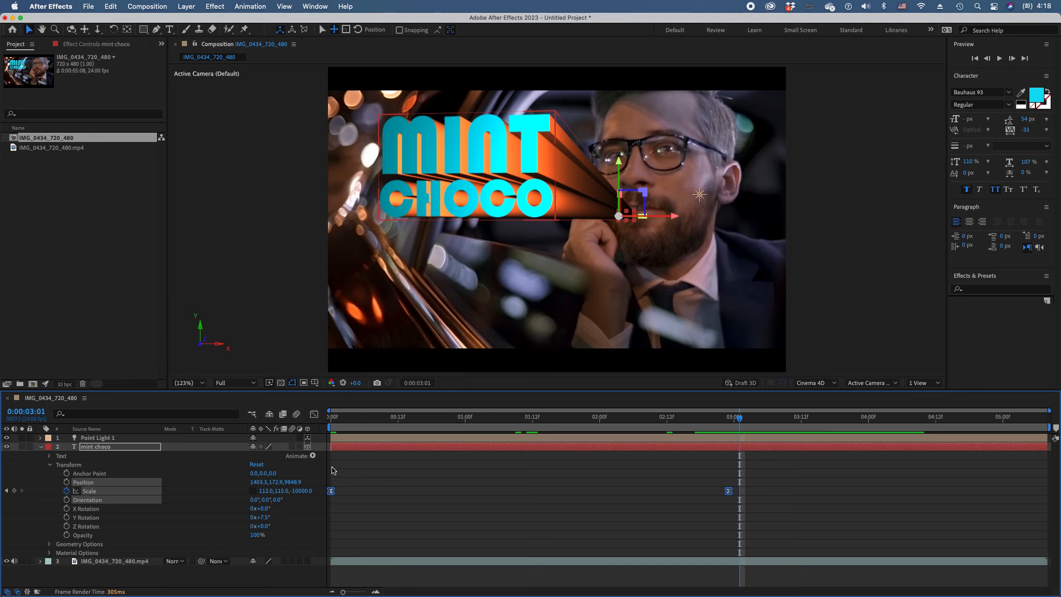
Enable Per-character 3D for the mint choco text and add a Scale text animator to it
{"action": "left_click", "coordinate": [312, 456]}
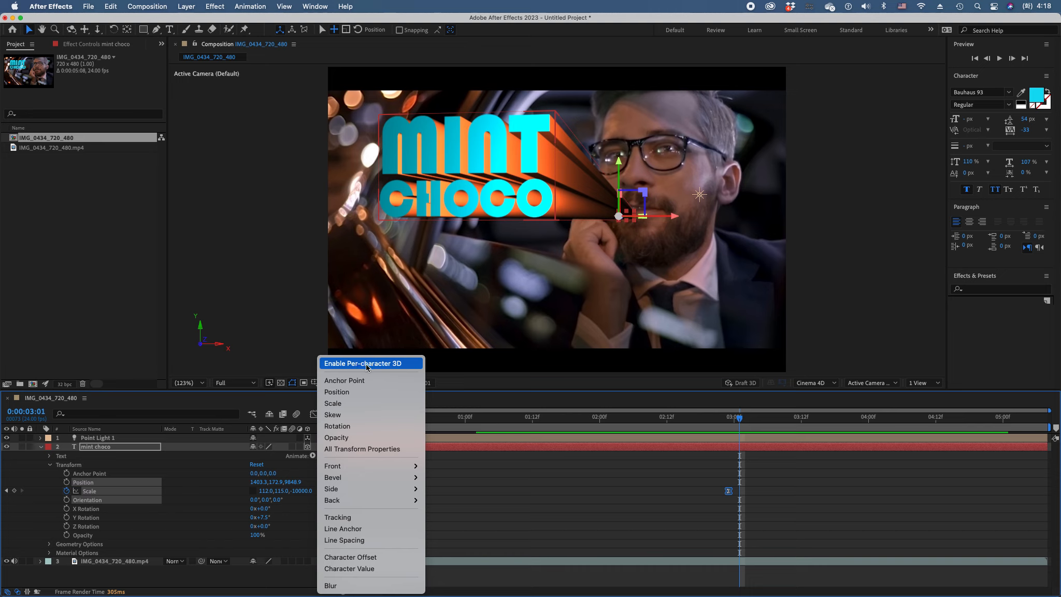
{"action": "left_click", "coordinate": [367, 364]}
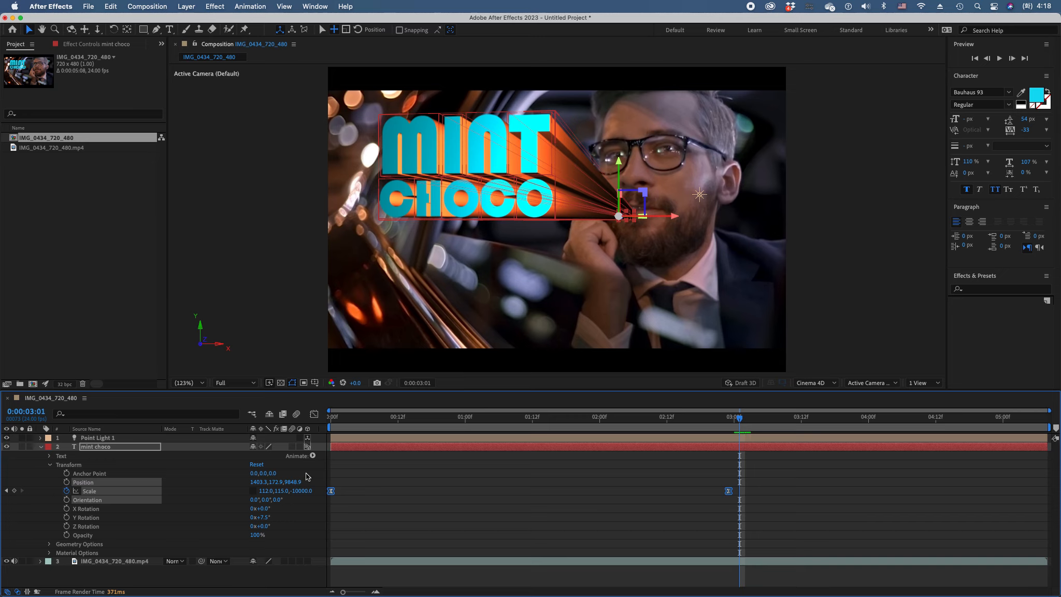
{"action": "left_click", "coordinate": [313, 456]}
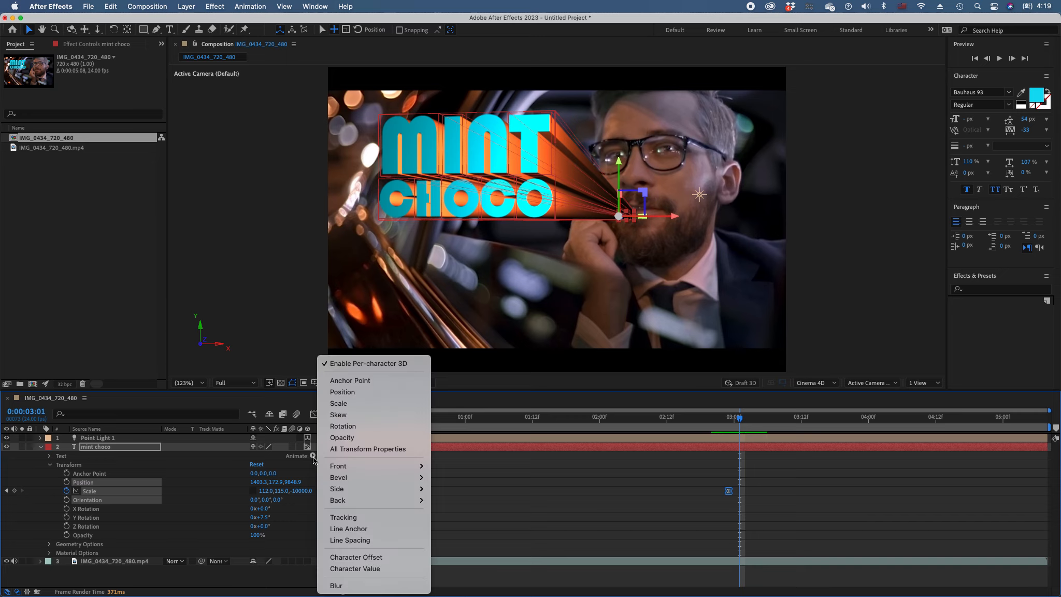
{"action": "left_click", "coordinate": [332, 407]}
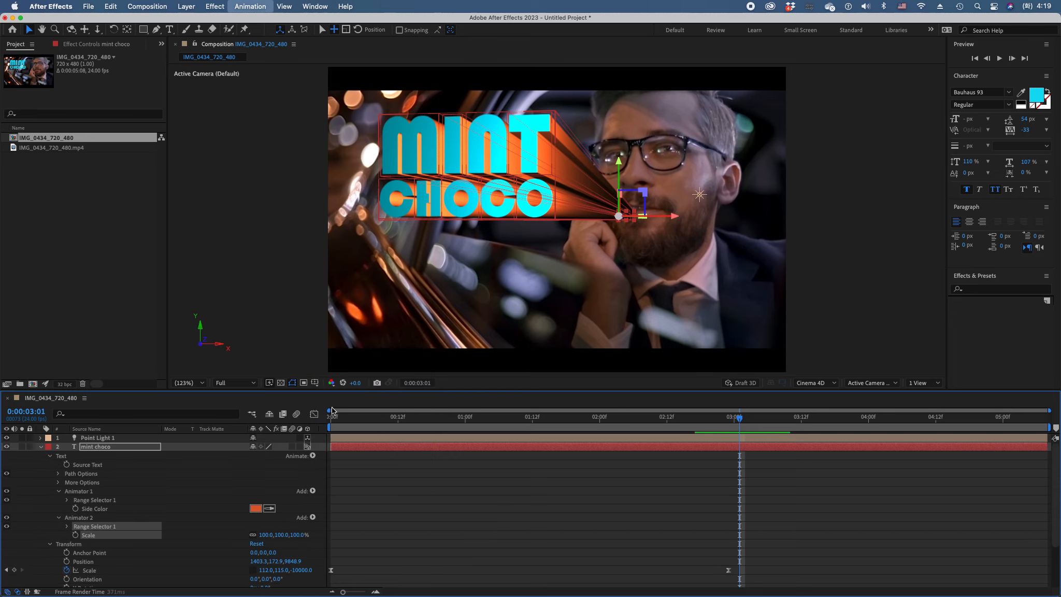
Delete Range Selector 1 from the title's Animator 2
{"action": "left_click", "coordinate": [90, 493]}
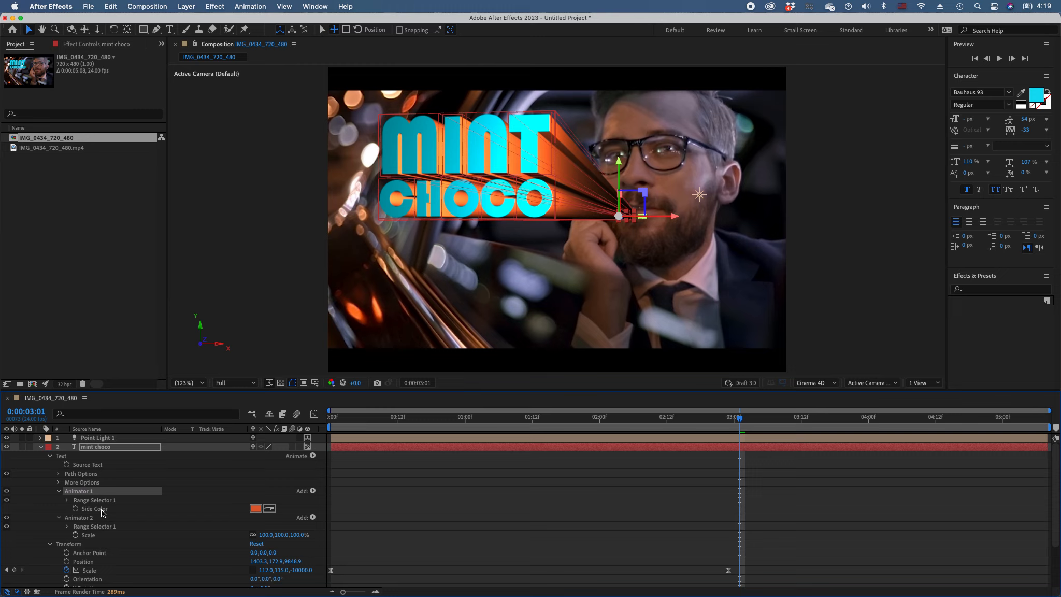
{"action": "left_click", "coordinate": [102, 510]}
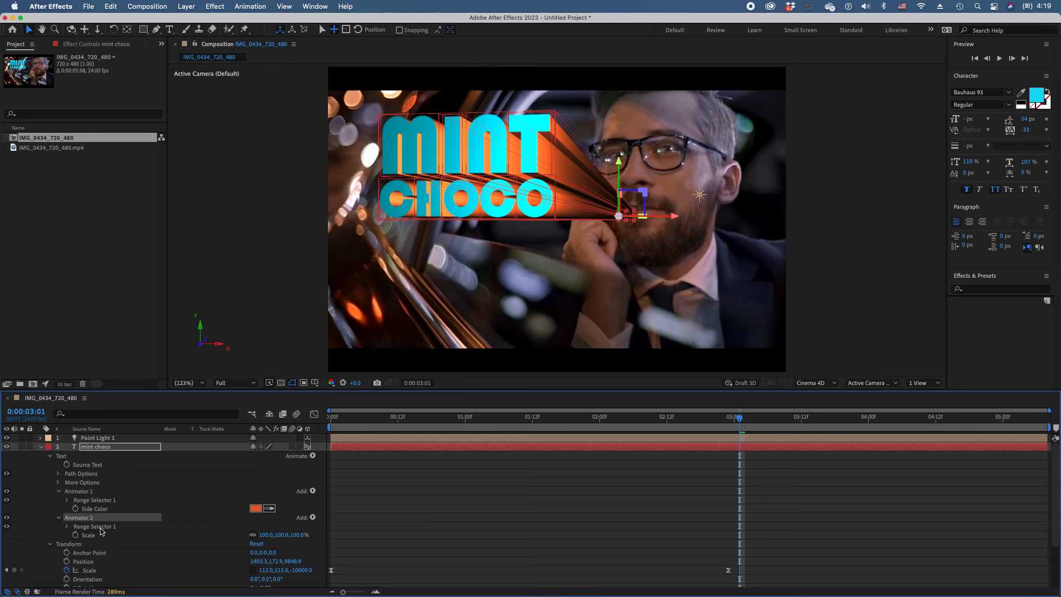
{"action": "left_click", "coordinate": [92, 538]}
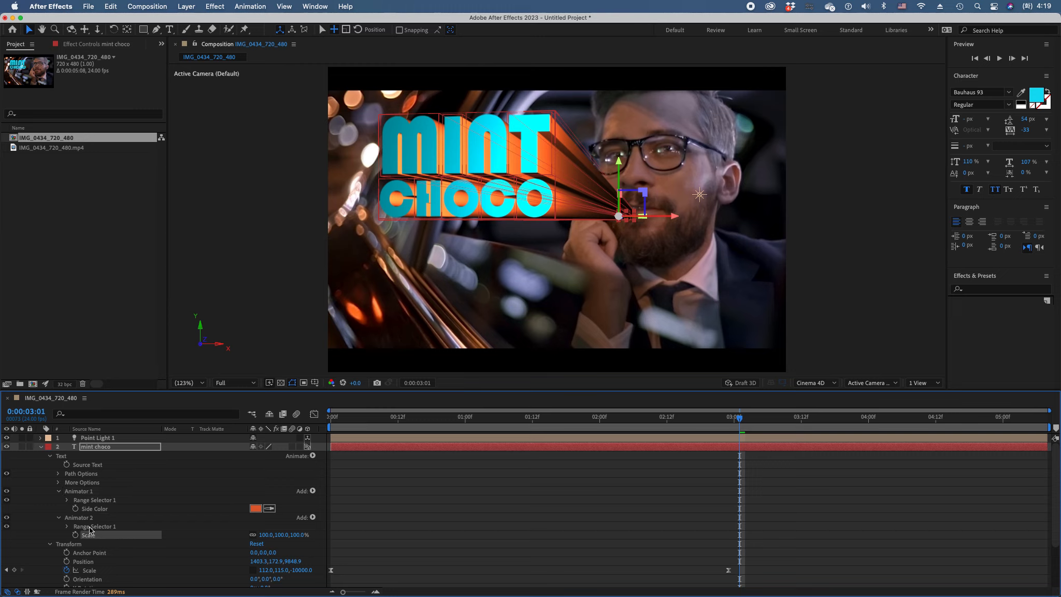
{"action": "left_click", "coordinate": [67, 526]}
{"action": "left_click", "coordinate": [67, 527]}
{"action": "left_click", "coordinate": [89, 527]}
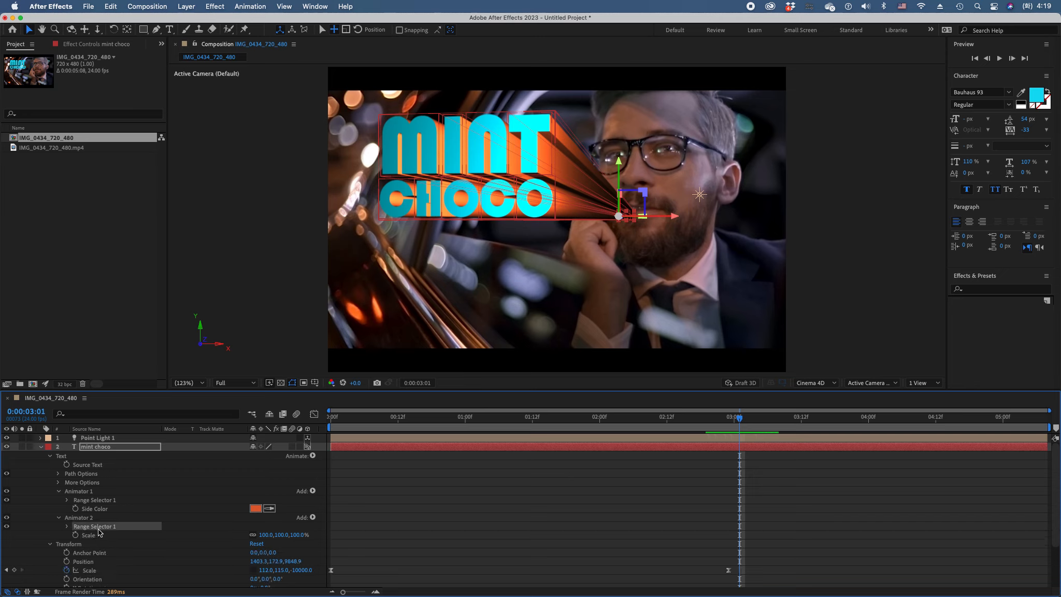
{"action": "key", "text": "Delete"}
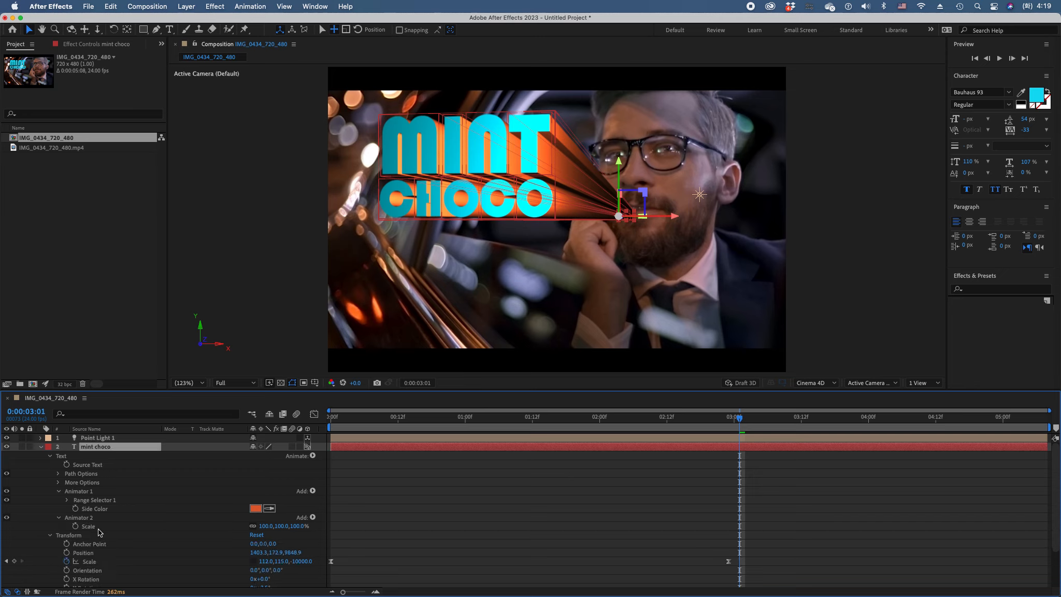
Unlink the Scale proportions of Animator 2 and set its Z scale to 90%
{"action": "left_click", "coordinate": [95, 527]}
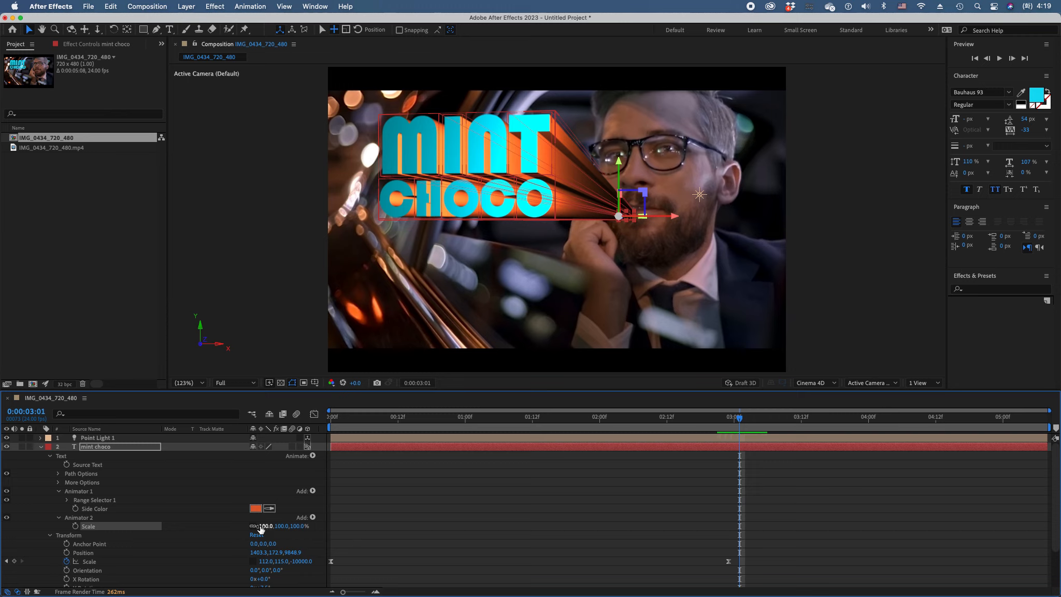
{"action": "left_click", "coordinate": [253, 526]}
{"action": "left_click", "coordinate": [295, 527]}
{"action": "type", "text": "90"}
{"action": "key", "text": "Return"}
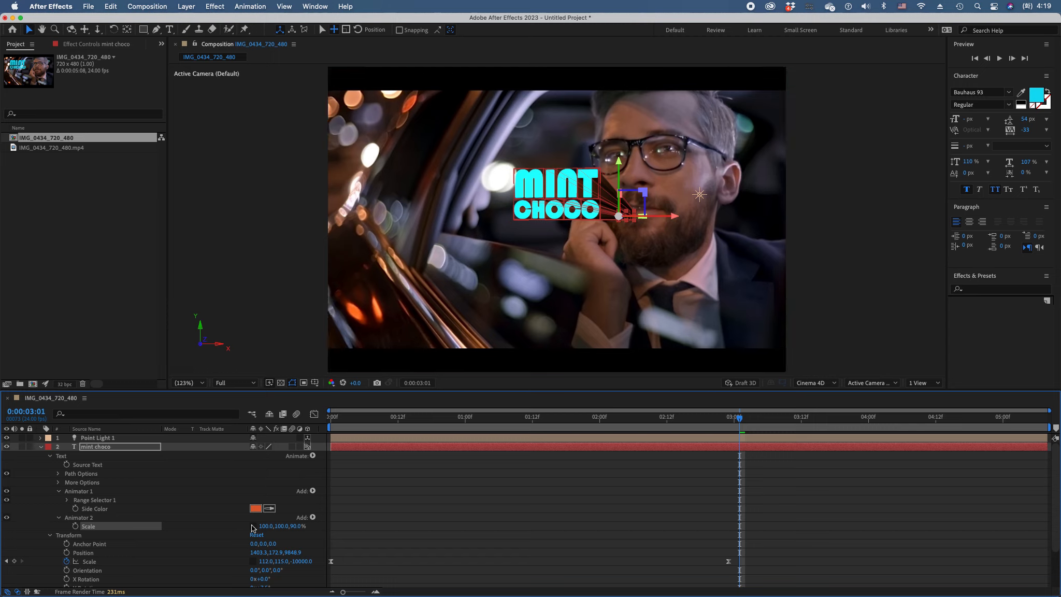
Add a Wiggly selector to Animator 2 and enable Draft 3D to preview the letters' random depth movement
{"action": "left_click", "coordinate": [313, 518]}
{"action": "mouse_move", "coordinate": [326, 521]}
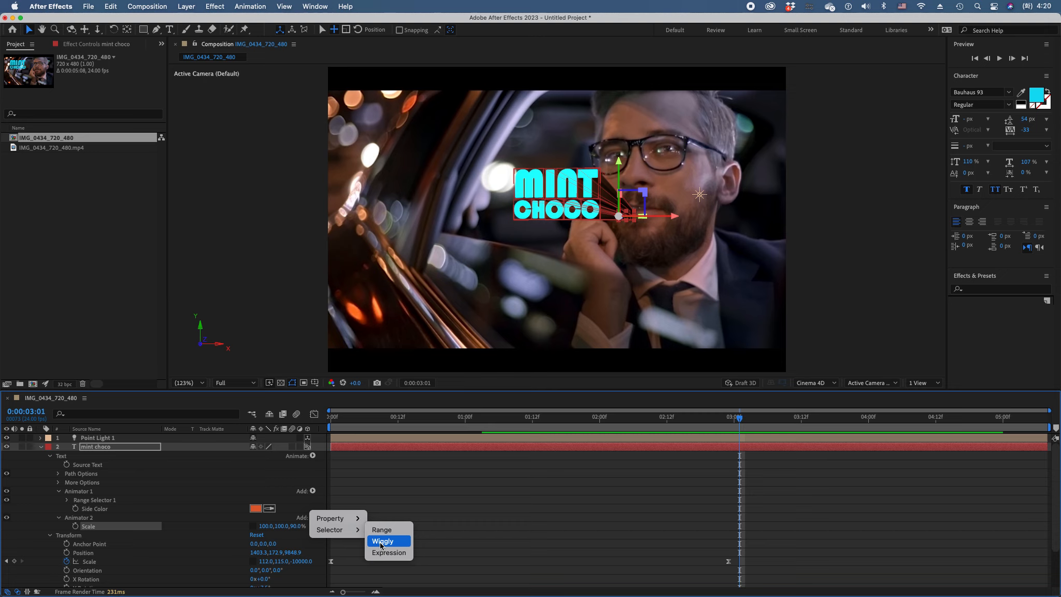
{"action": "left_click", "coordinate": [382, 542]}
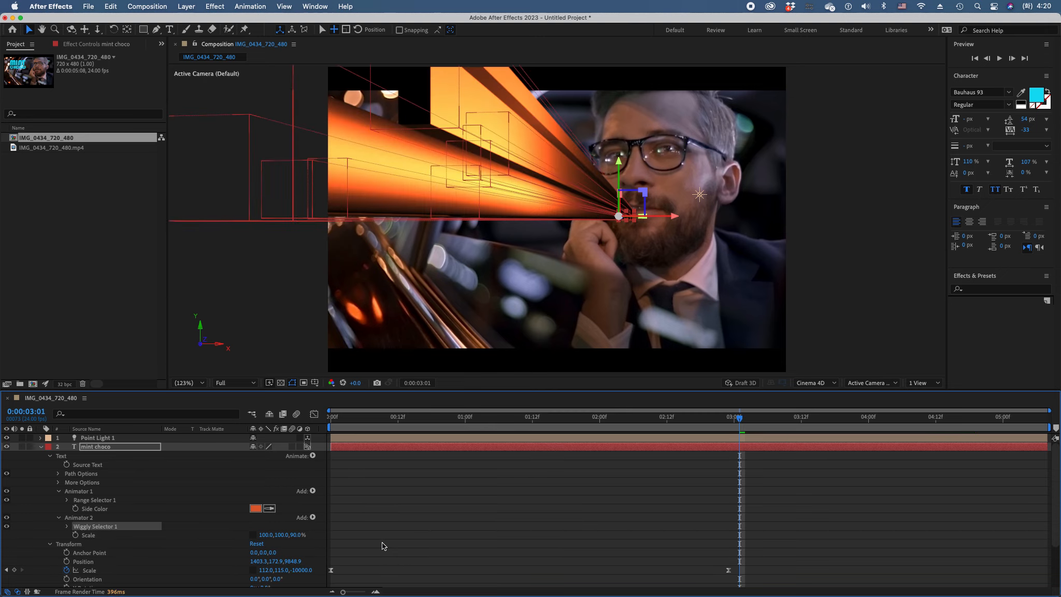
{"action": "left_click_drag", "start_coordinate": [338, 417], "coordinate": [645, 436]}
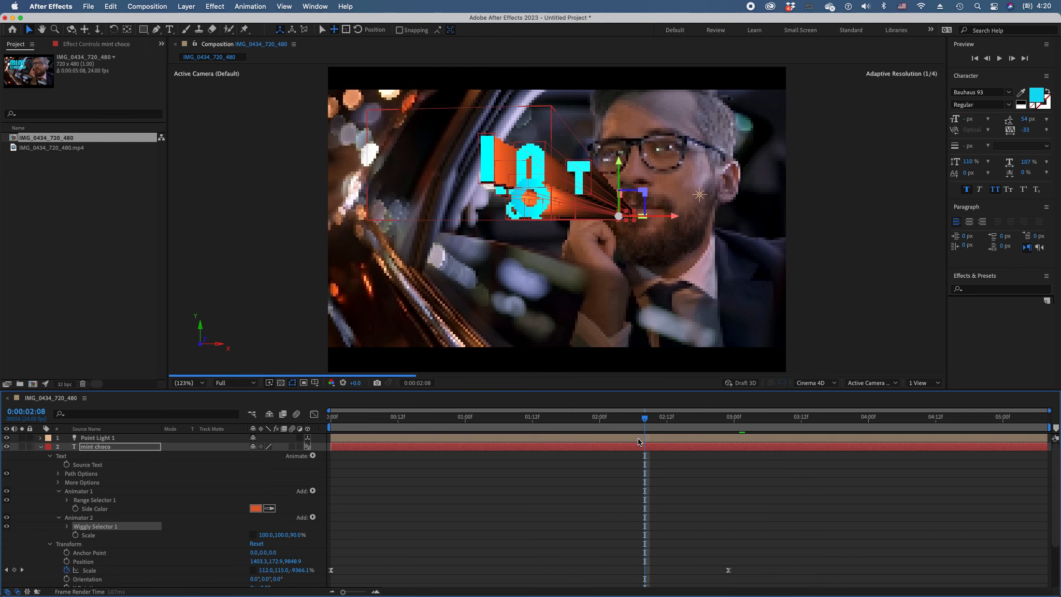
{"action": "left_click", "coordinate": [751, 384]}
{"action": "left_click_drag", "start_coordinate": [339, 420], "coordinate": [851, 440]}
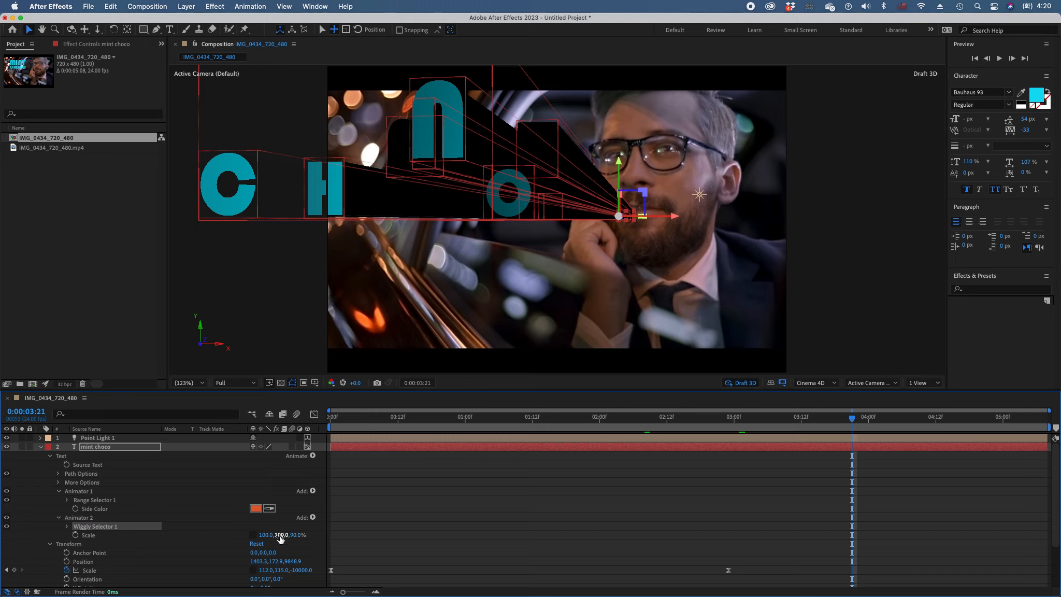
Keyframe Animator 2's Scale with Z at 90% just before 0:00:03:12 and Z at 100% at 0:00:04:00
{"action": "left_click", "coordinate": [75, 535]}
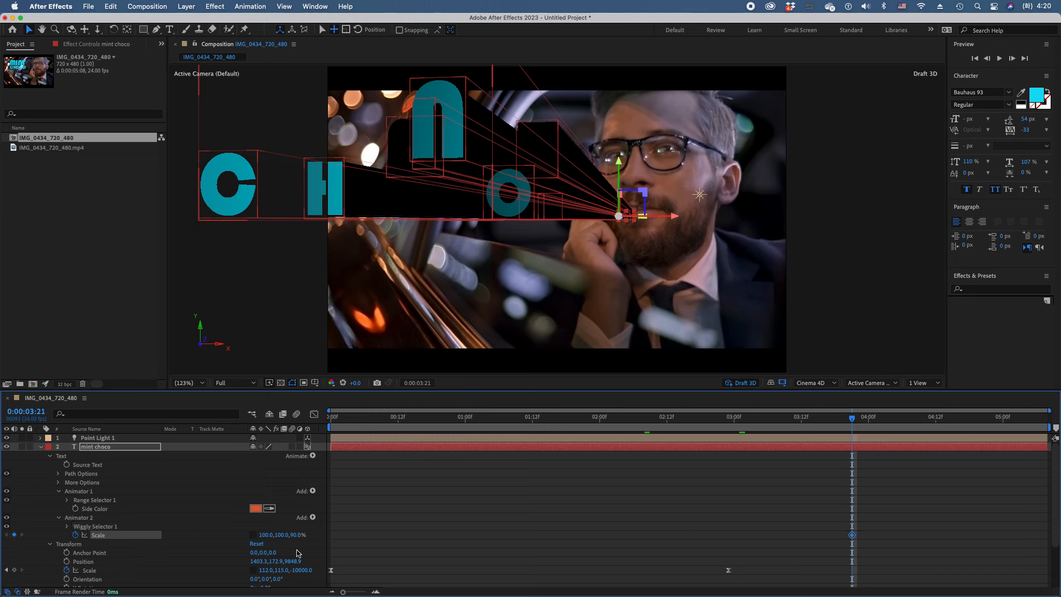
{"action": "left_click_drag", "start_coordinate": [864, 423], "coordinate": [908, 426]}
{"action": "left_click_drag", "start_coordinate": [854, 539], "coordinate": [792, 539]}
{"action": "left_click_drag", "start_coordinate": [839, 424], "coordinate": [868, 426]}
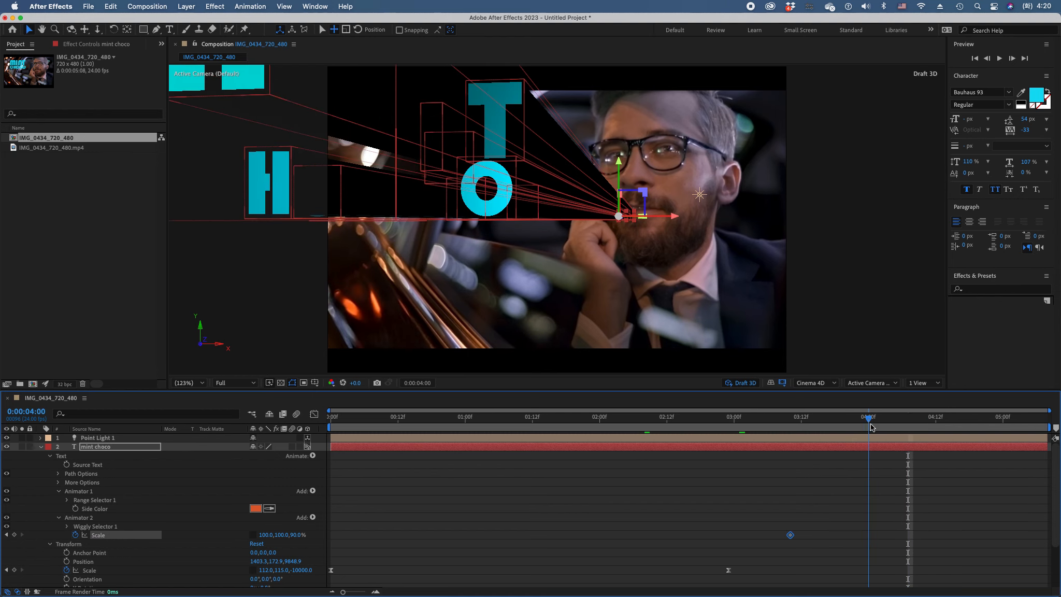
{"action": "left_click", "coordinate": [297, 536]}
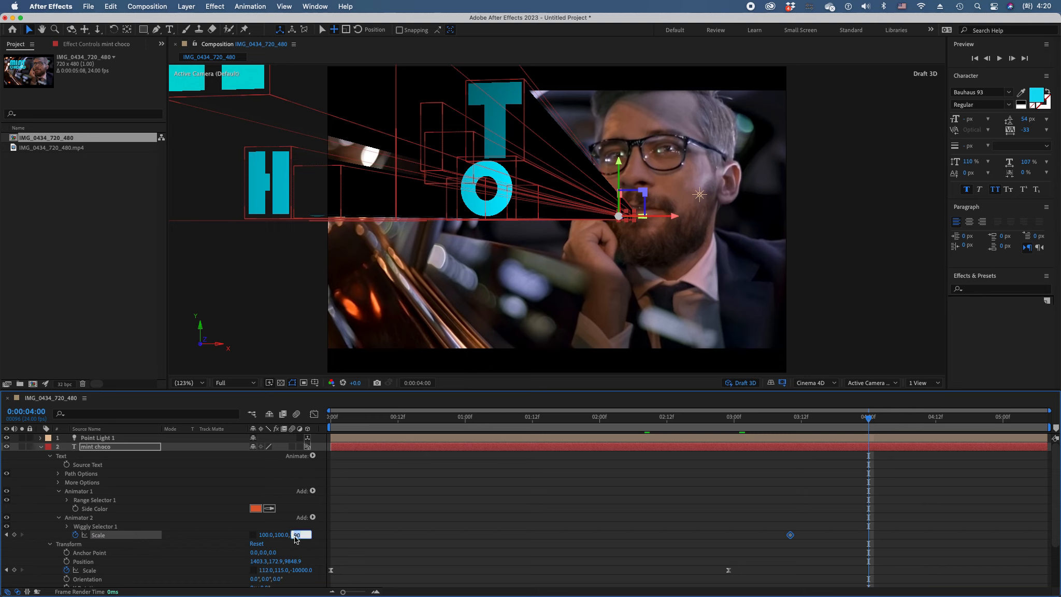
{"action": "key", "text": "Return"}
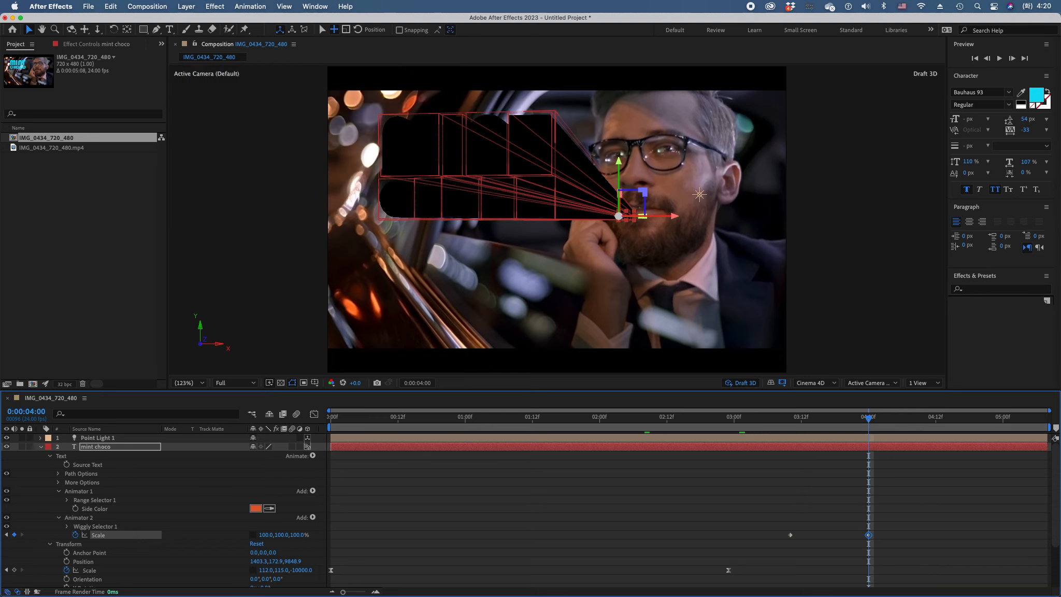
Apply Easy Ease to both Animator 2 Scale keyframes and move the current time to 0:00:01:23
{"action": "left_click_drag", "start_coordinate": [699, 418], "coordinate": [868, 433]}
{"action": "left_click_drag", "start_coordinate": [888, 524], "coordinate": [763, 549]}
{"action": "key", "text": "F9"}
{"action": "left_click", "coordinate": [630, 501]}
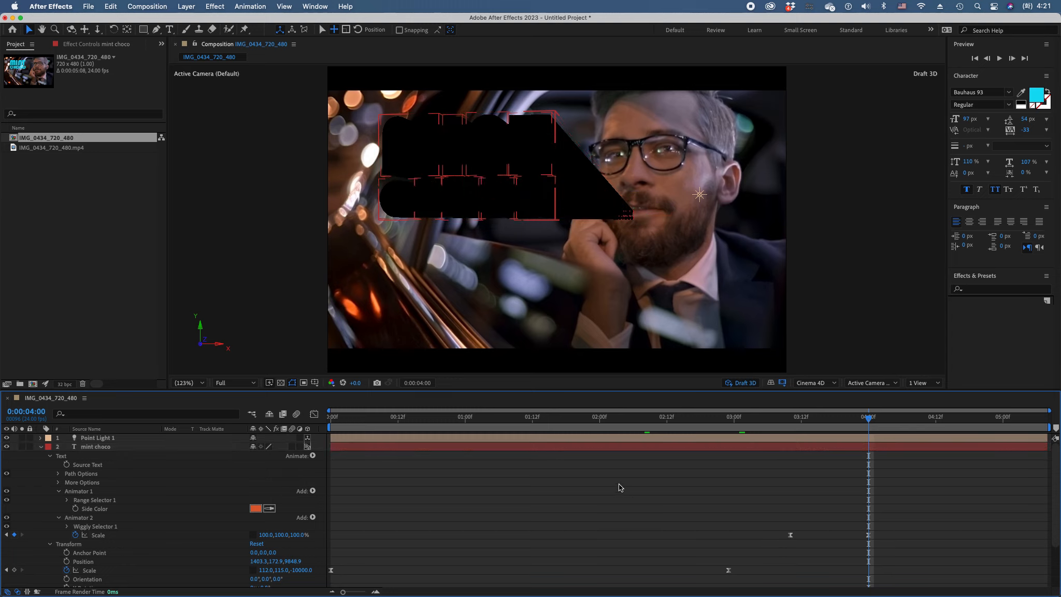
{"action": "left_click", "coordinate": [595, 419]}
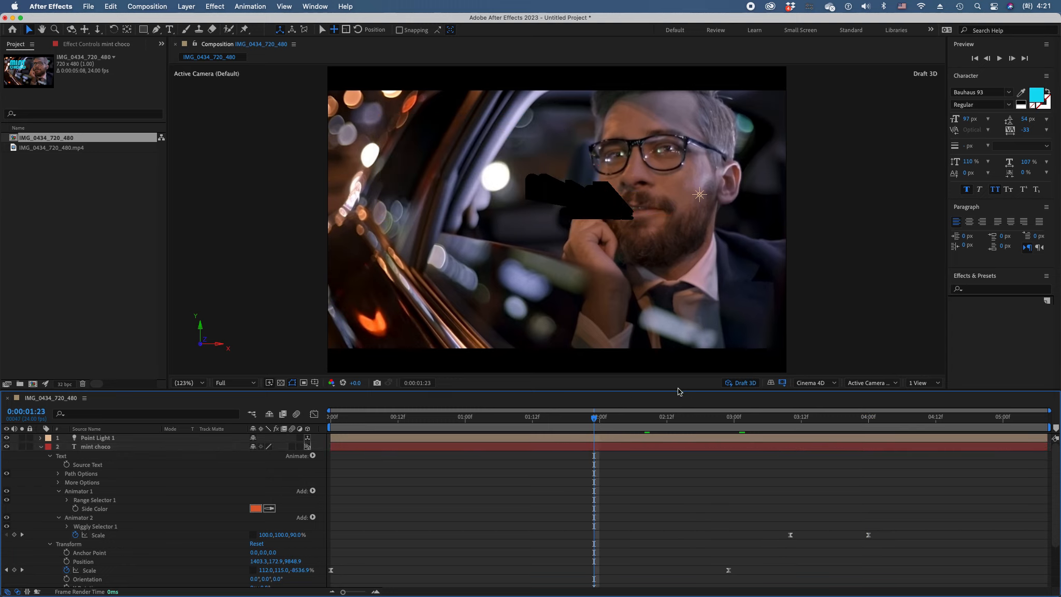
Turn off Draft 3D and preview the title's depth animation from the start of the composition
{"action": "left_click", "coordinate": [744, 383]}
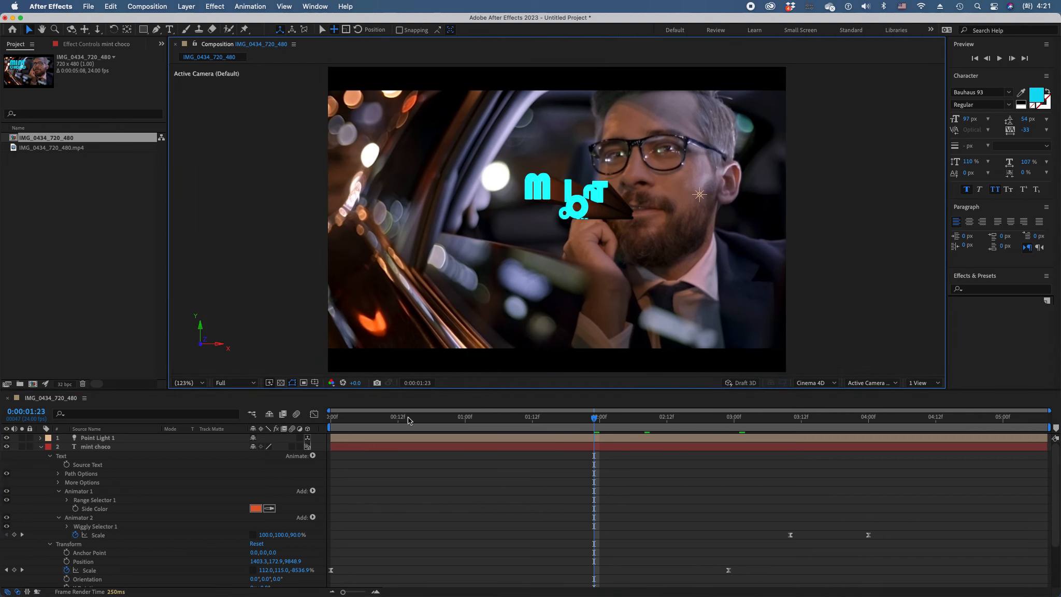
{"action": "left_click_drag", "start_coordinate": [347, 429], "coordinate": [563, 434]}
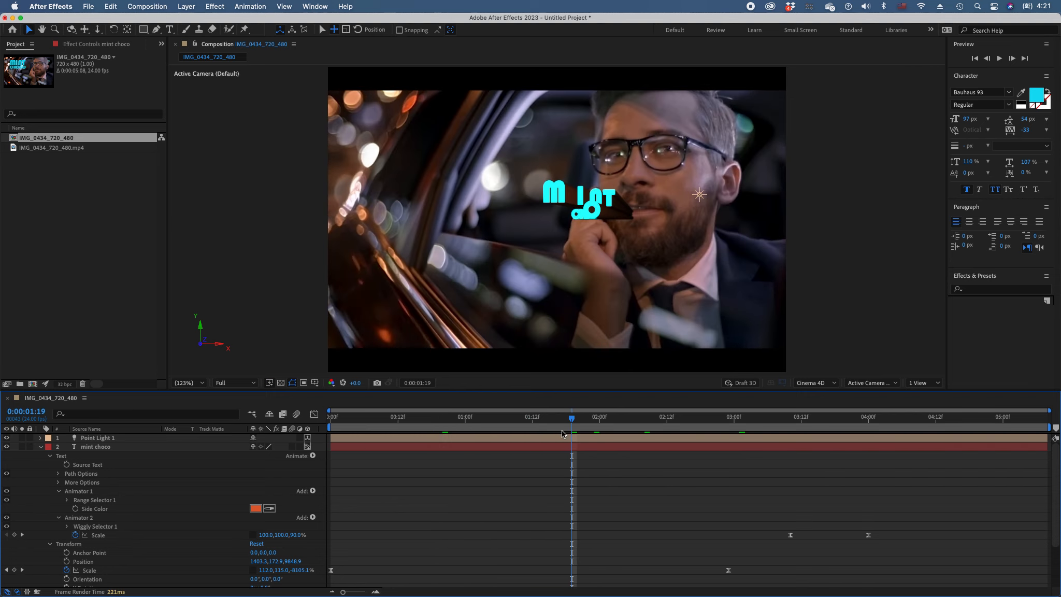
{"action": "left_click", "coordinate": [735, 421]}
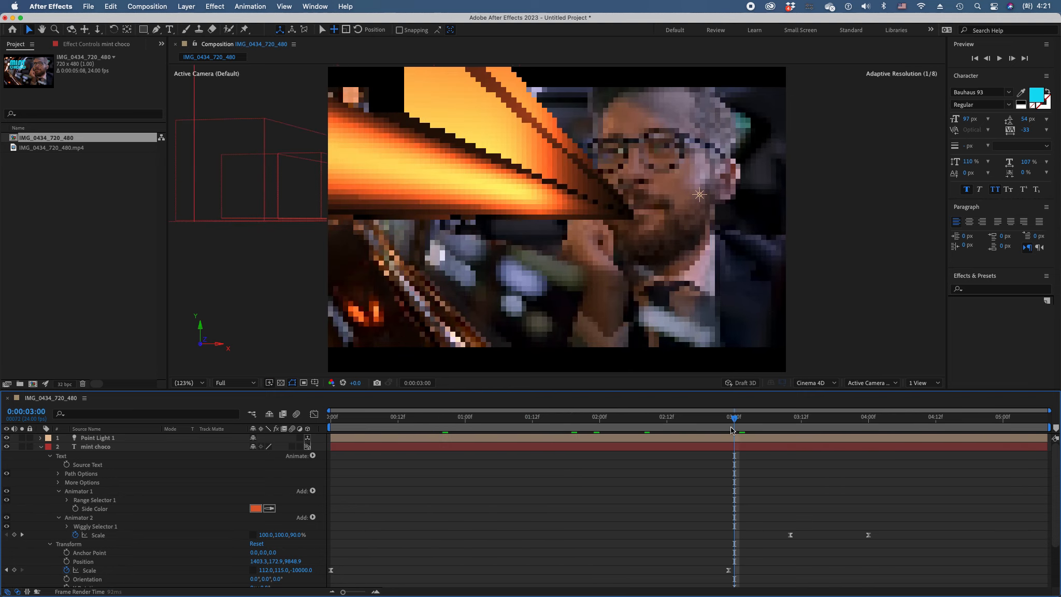
{"action": "left_click_drag", "start_coordinate": [463, 419], "coordinate": [326, 421]}
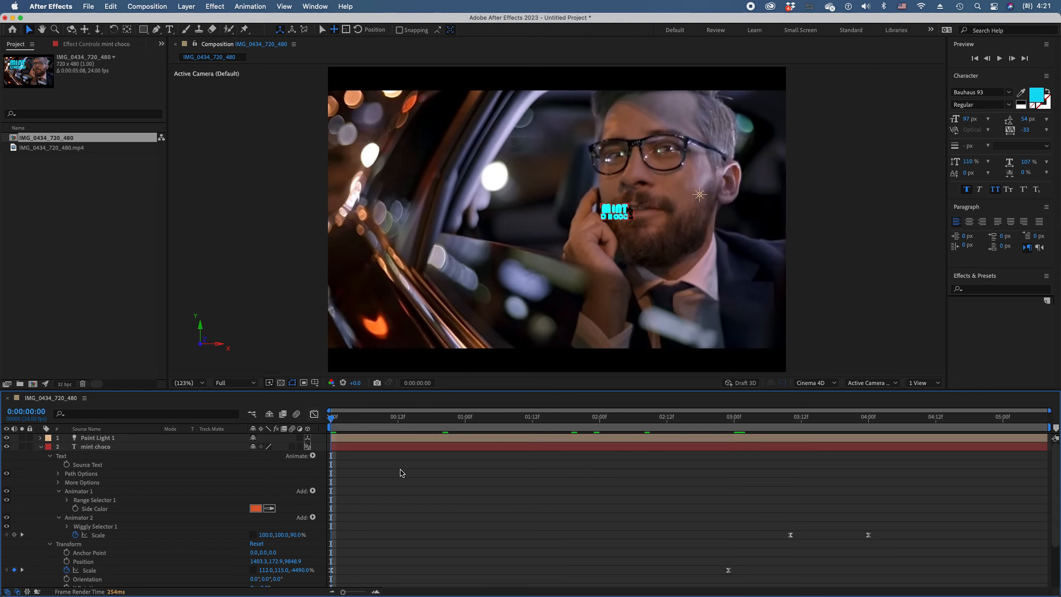
{"action": "key", "text": "space"}
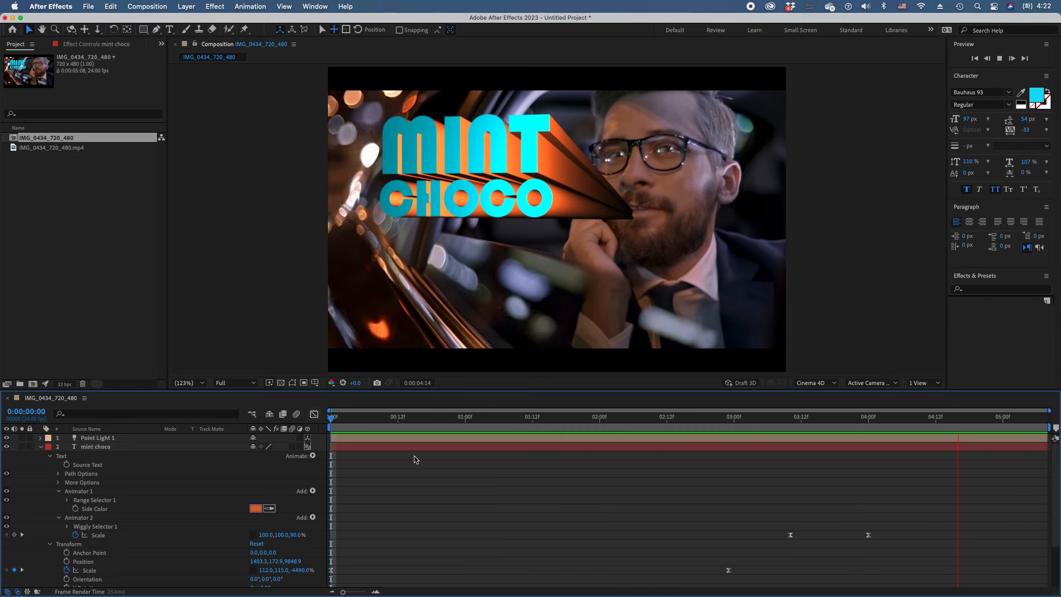
{"action": "key", "text": "space"}
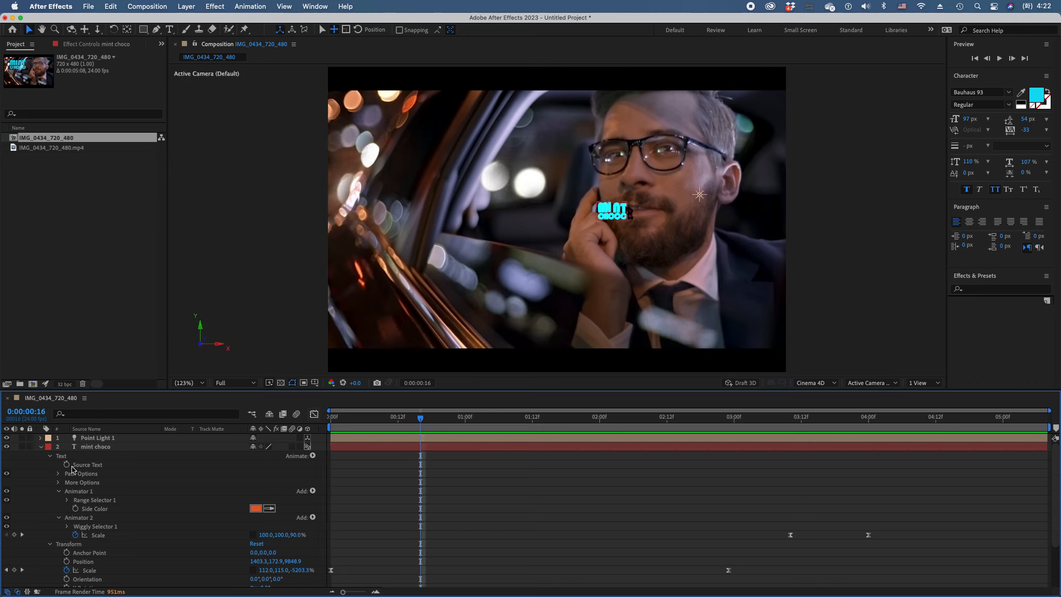
Duplicate the IMG_0434_720_480.mp4 layer and move the copy above Point Light 1 in the layer stack
{"action": "left_click", "coordinate": [40, 447]}
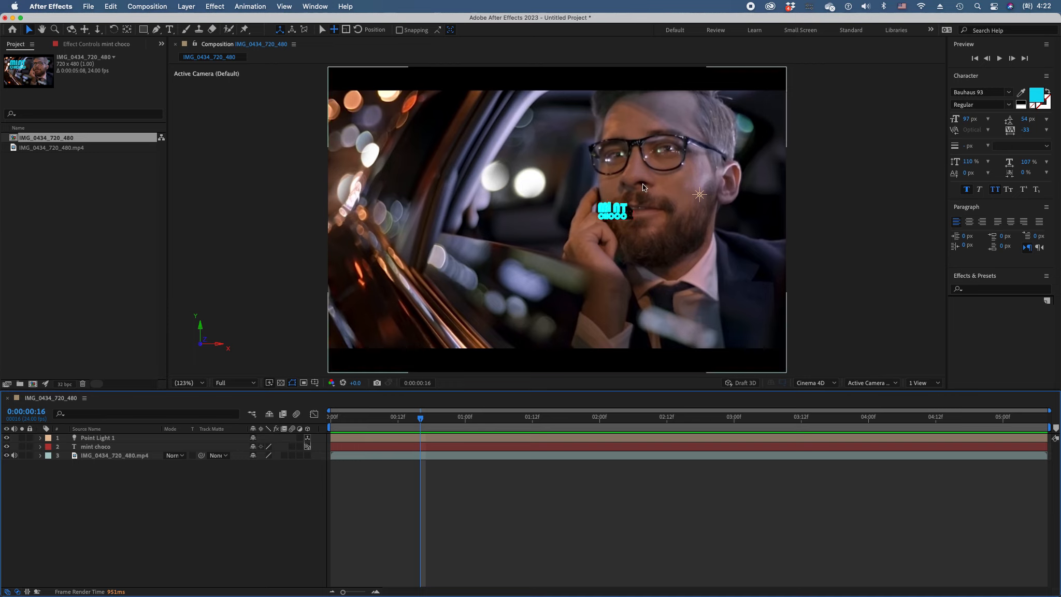
{"action": "left_click", "coordinate": [88, 456]}
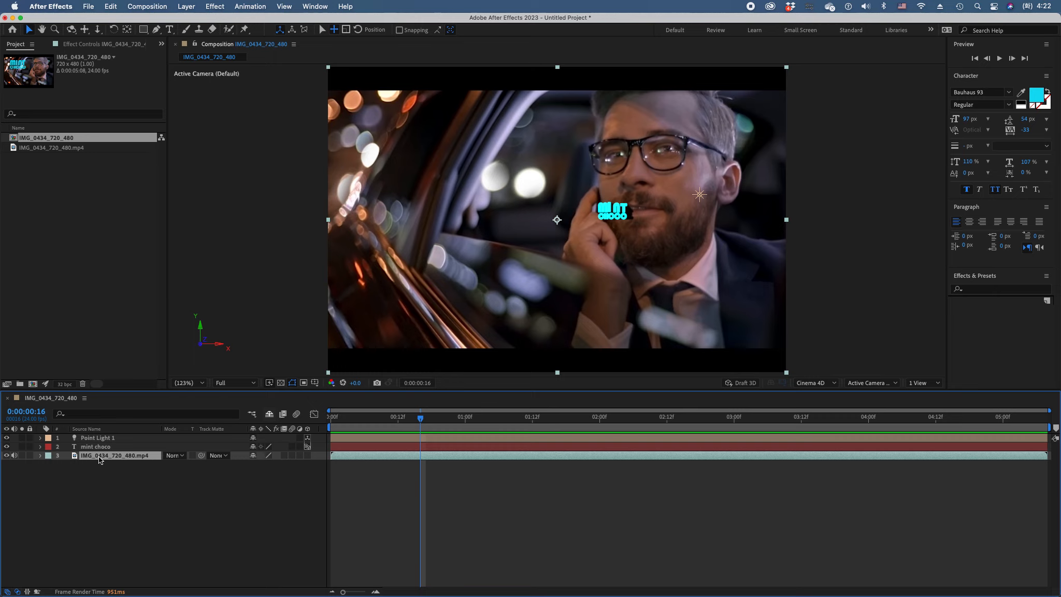
{"action": "key", "text": "super+d"}
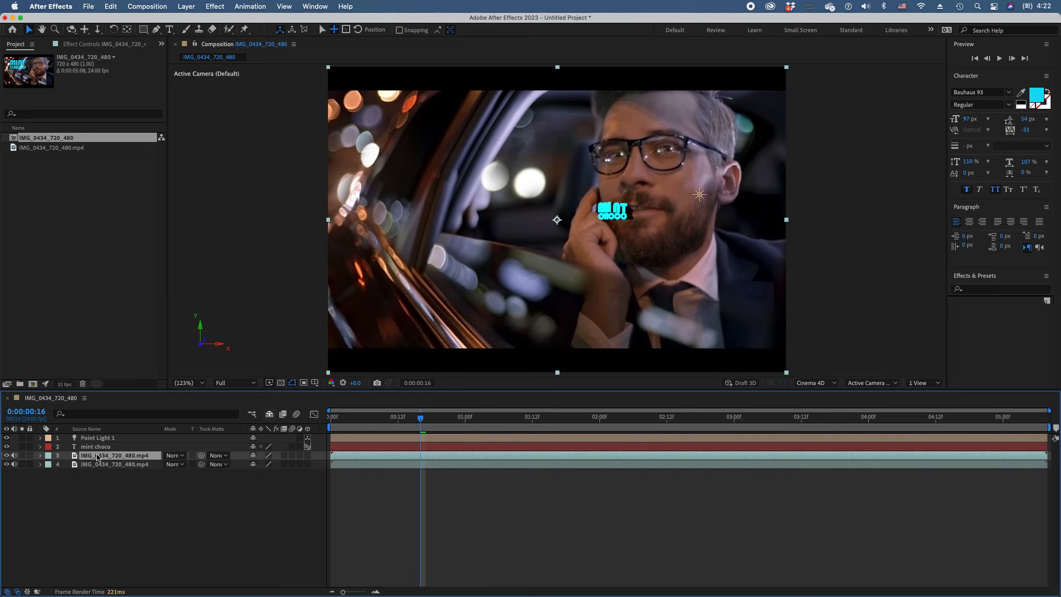
{"action": "left_click_drag", "start_coordinate": [95, 458], "coordinate": [94, 436]}
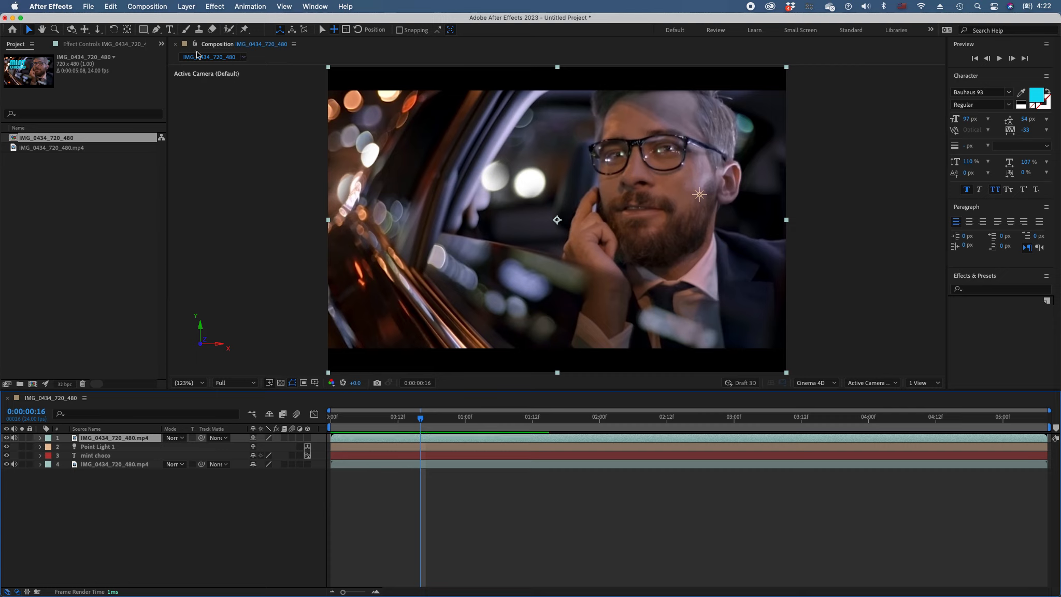
Start a Pen tool mask on the upper video copy, from above the man's hair down to his temple
{"action": "left_click", "coordinate": [157, 30]}
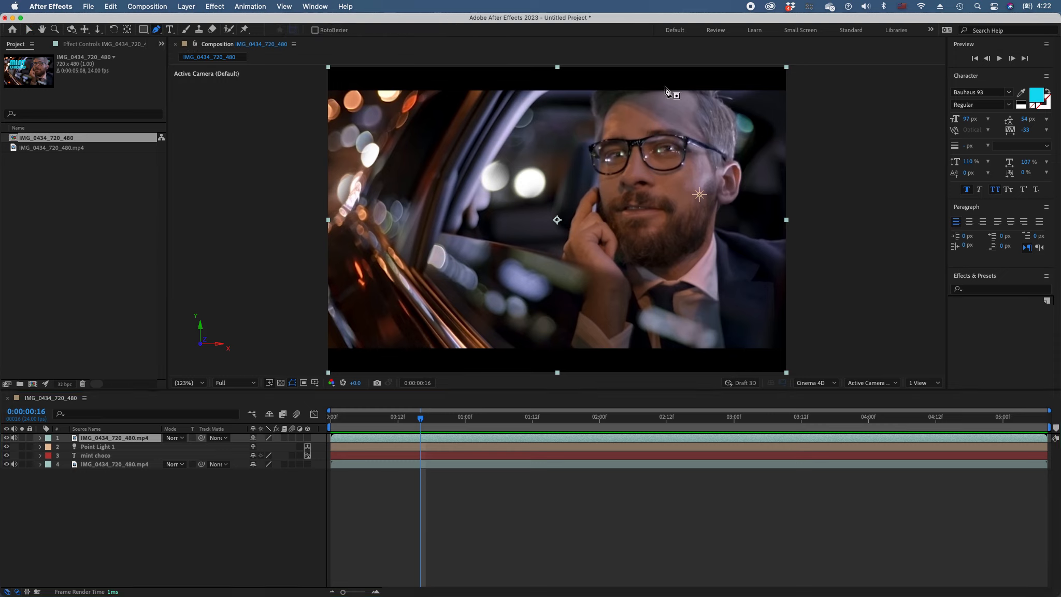
{"action": "left_click", "coordinate": [598, 83]}
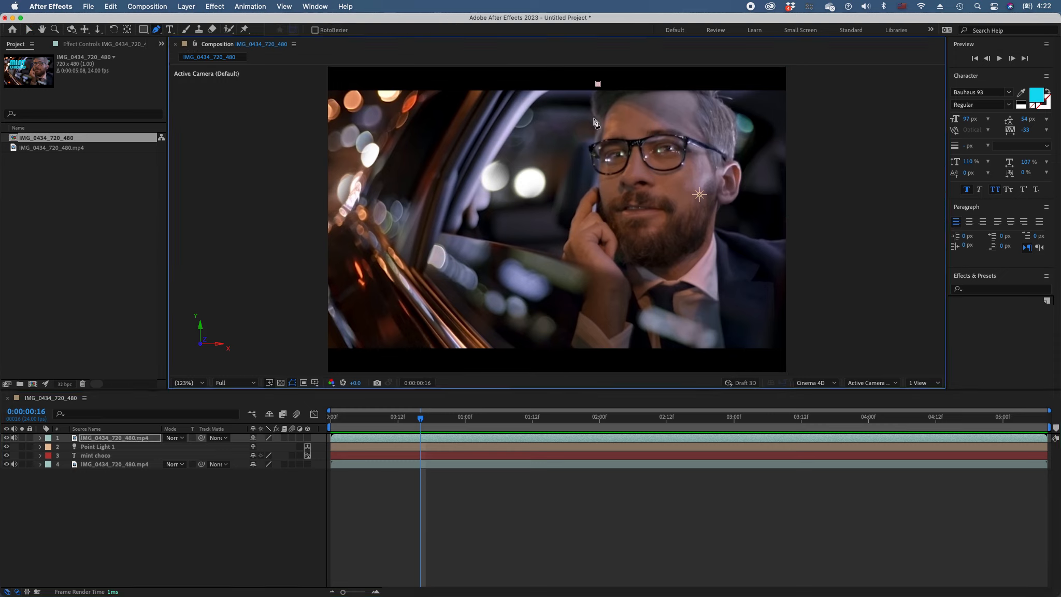
{"action": "scroll", "coordinate": [602, 139], "scroll_direction": "up", "scroll_amount": 2}
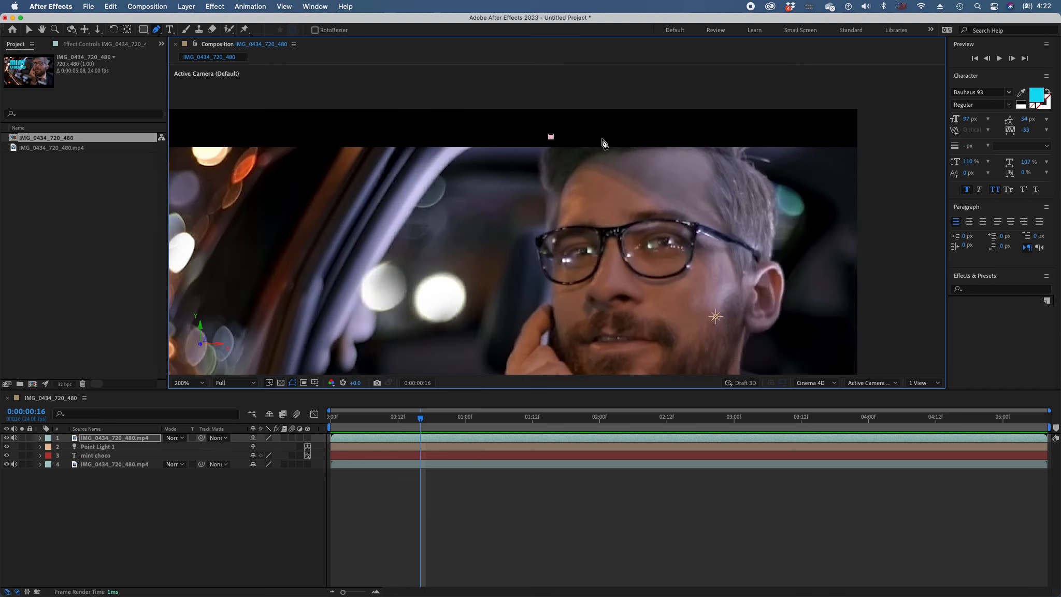
{"action": "left_click", "coordinate": [547, 191]}
{"action": "left_click_drag", "start_coordinate": [551, 197], "coordinate": [562, 206]}
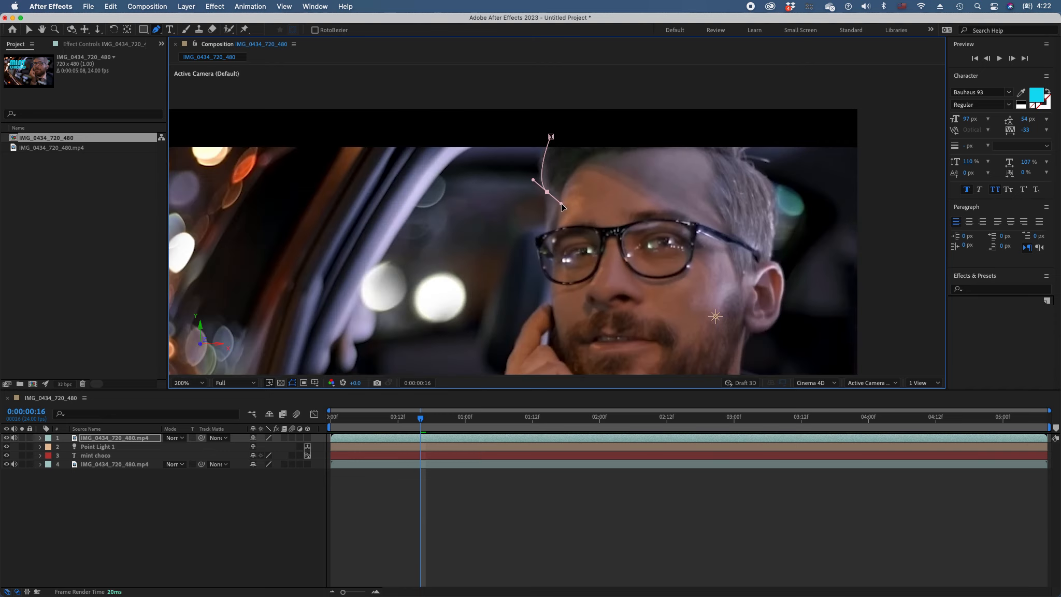
{"action": "left_click_drag", "start_coordinate": [549, 202], "coordinate": [549, 203]}
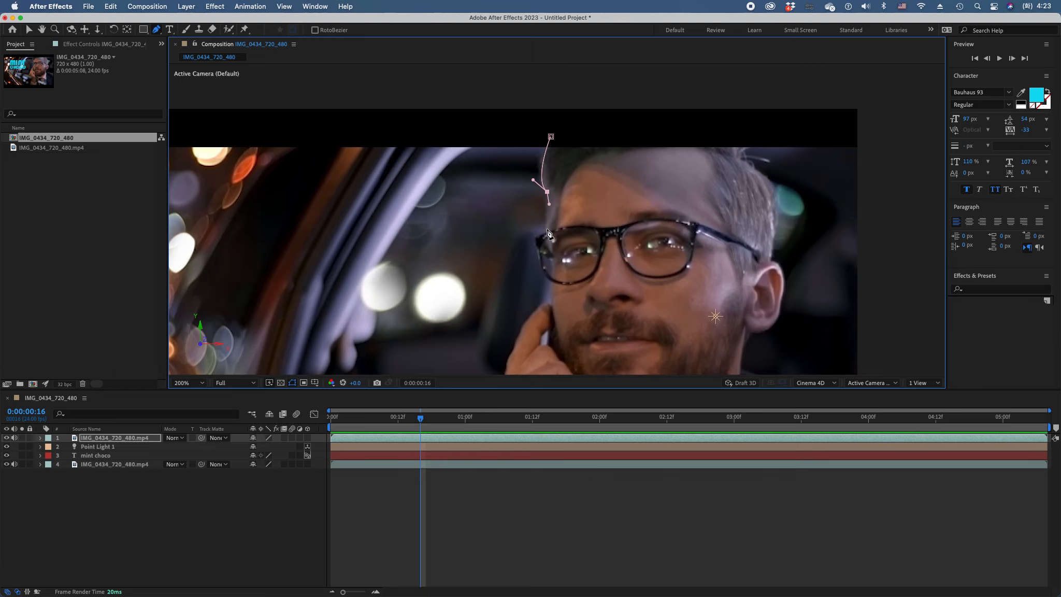
Continue the mask with curved points around the outer edge of the man's glasses down to the cheek
{"action": "scroll", "coordinate": [576, 238], "scroll_direction": "up", "scroll_amount": 3}
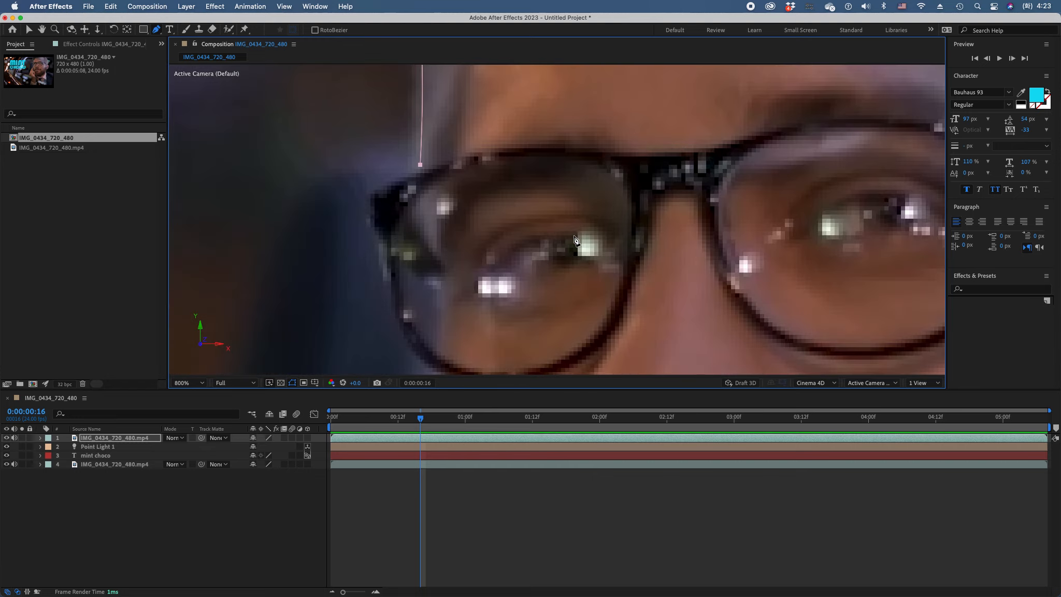
{"action": "left_click_drag", "start_coordinate": [421, 164], "coordinate": [419, 167]}
{"action": "left_click_drag", "start_coordinate": [383, 241], "coordinate": [427, 288]}
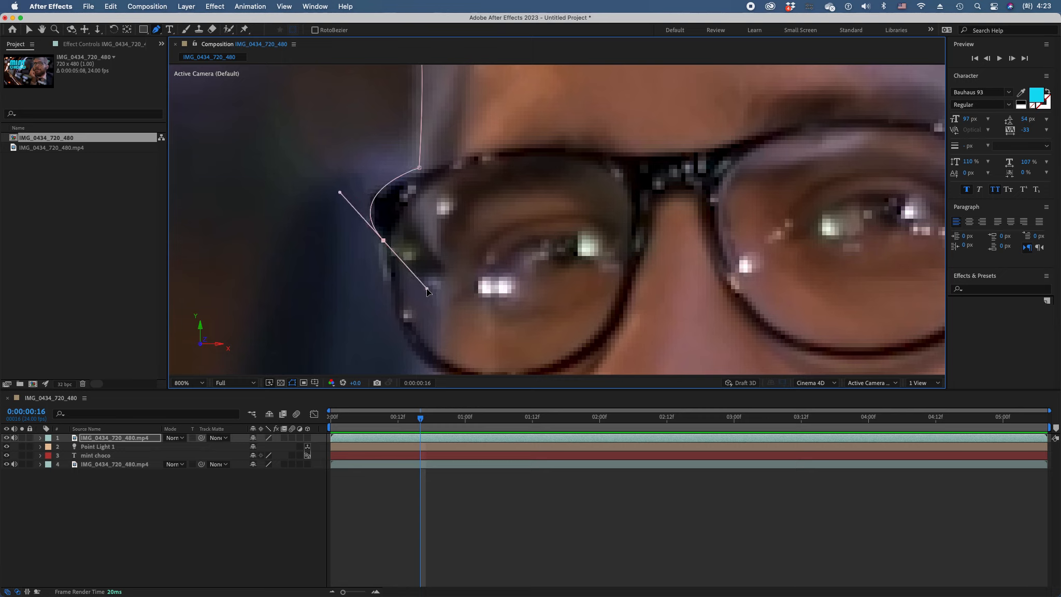
{"action": "left_click_drag", "start_coordinate": [427, 291], "coordinate": [390, 272]}
{"action": "scroll", "coordinate": [472, 337], "scroll_direction": "down", "scroll_amount": 3}
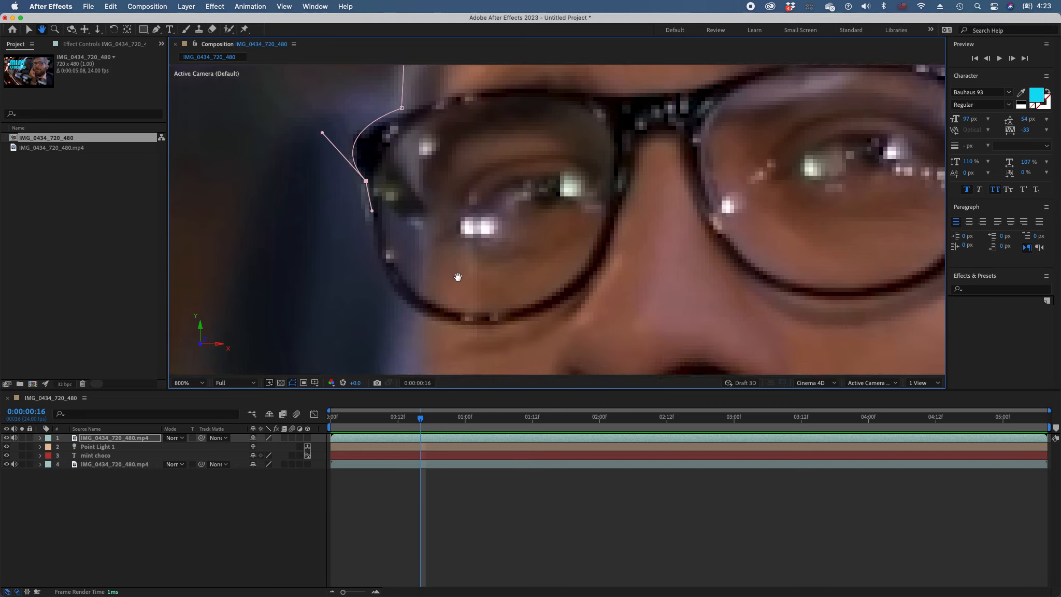
{"action": "left_click_drag", "start_coordinate": [414, 301], "coordinate": [455, 310]}
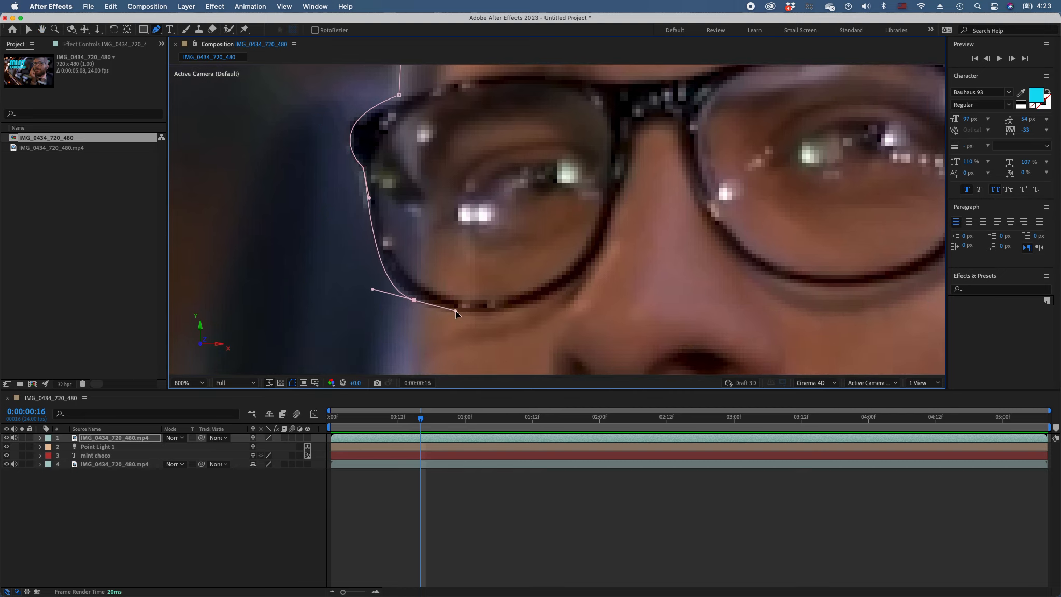
Trace the mask down the cheek to the fingertip and along the outer edge of the raised finger
{"action": "left_click_drag", "start_coordinate": [407, 320], "coordinate": [462, 147]}
{"action": "key", "text": "h"}
{"action": "key", "text": "g"}
{"action": "left_click", "coordinate": [419, 213]}
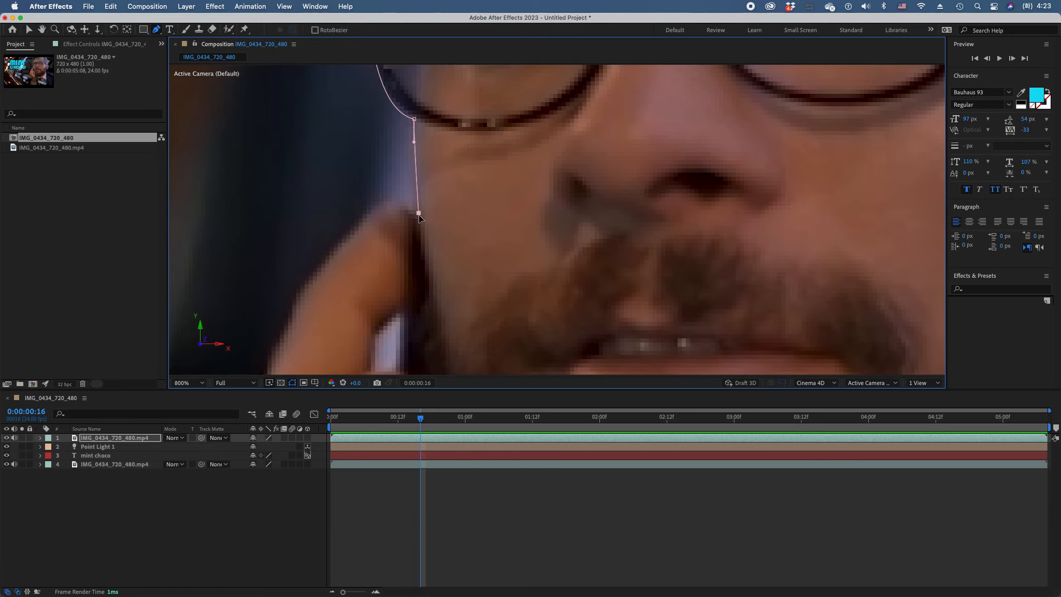
{"action": "left_click", "coordinate": [370, 216]}
{"action": "left_click_drag", "start_coordinate": [355, 221], "coordinate": [351, 238]}
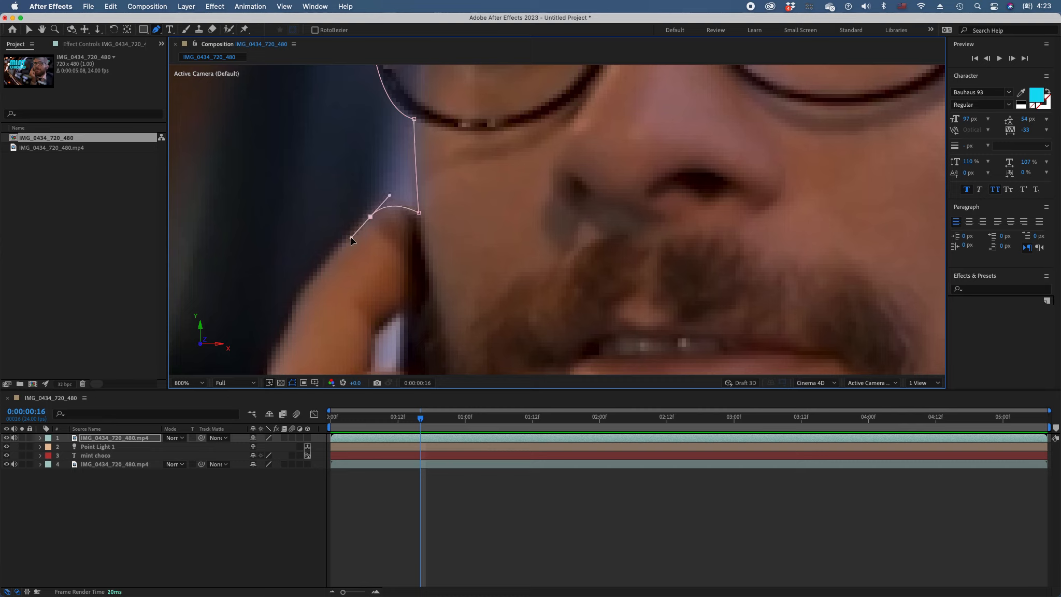
{"action": "left_click", "coordinate": [300, 298]}
{"action": "left_click", "coordinate": [273, 360]}
Extend the mask around the outer edge of the hand, in to the wrist and down to the shirt cuff
{"action": "key", "text": "comma"}
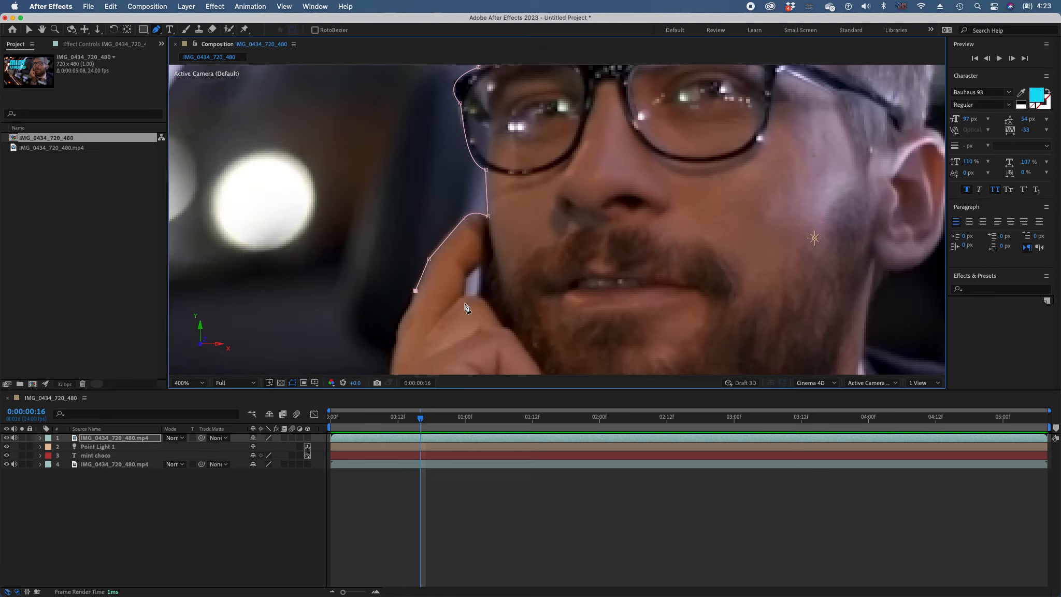
{"action": "key", "text": "comma"}
{"action": "left_click_drag", "start_coordinate": [473, 300], "coordinate": [477, 307]}
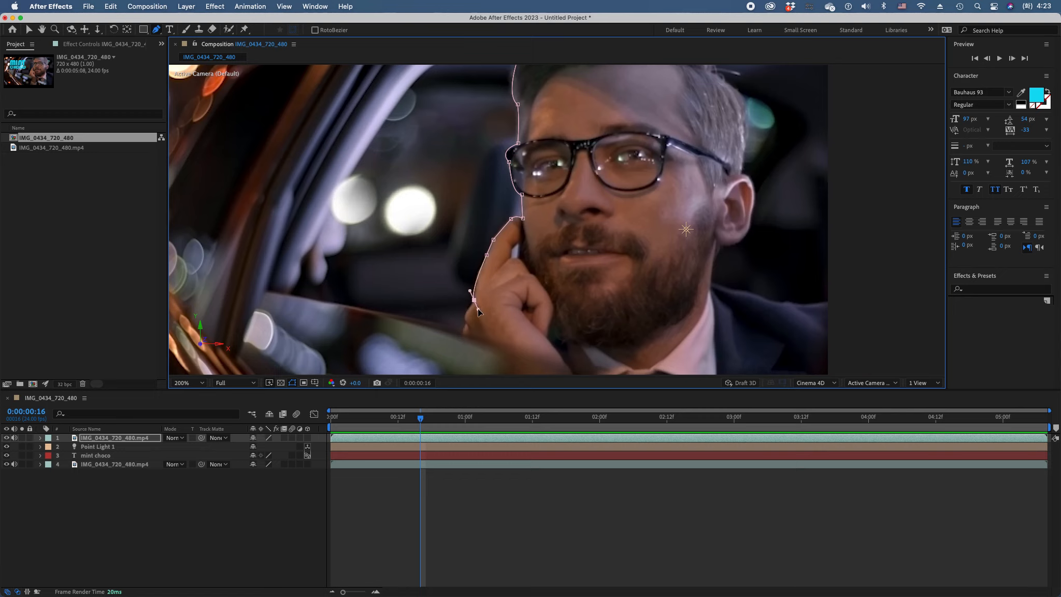
{"action": "left_click_drag", "start_coordinate": [478, 310], "coordinate": [471, 330]}
{"action": "key", "text": "space"}
{"action": "left_click_drag", "start_coordinate": [550, 332], "coordinate": [481, 162]}
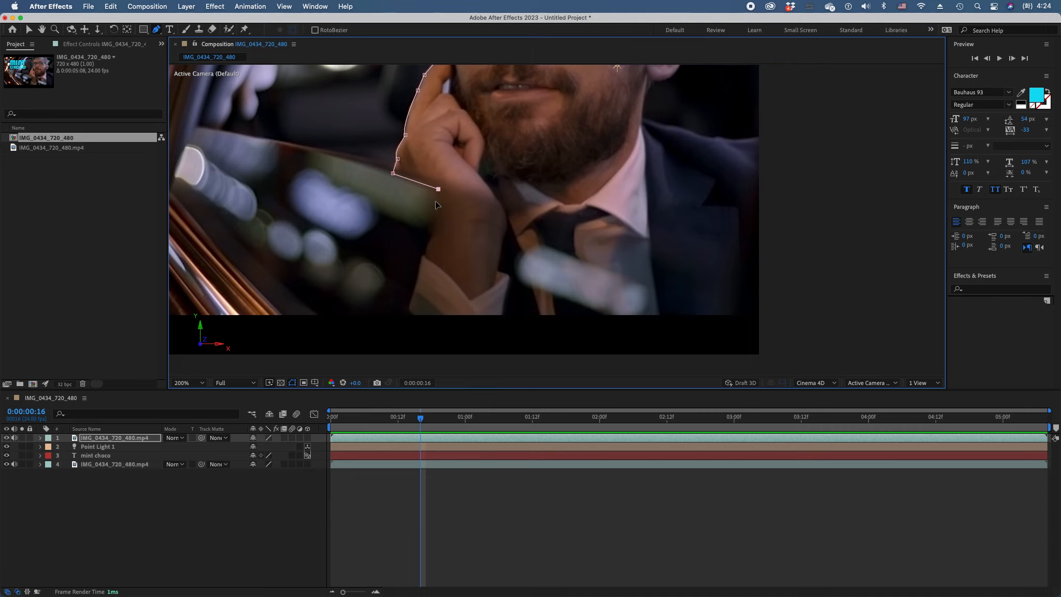
{"action": "left_click", "coordinate": [425, 255]}
{"action": "left_click", "coordinate": [413, 295]}
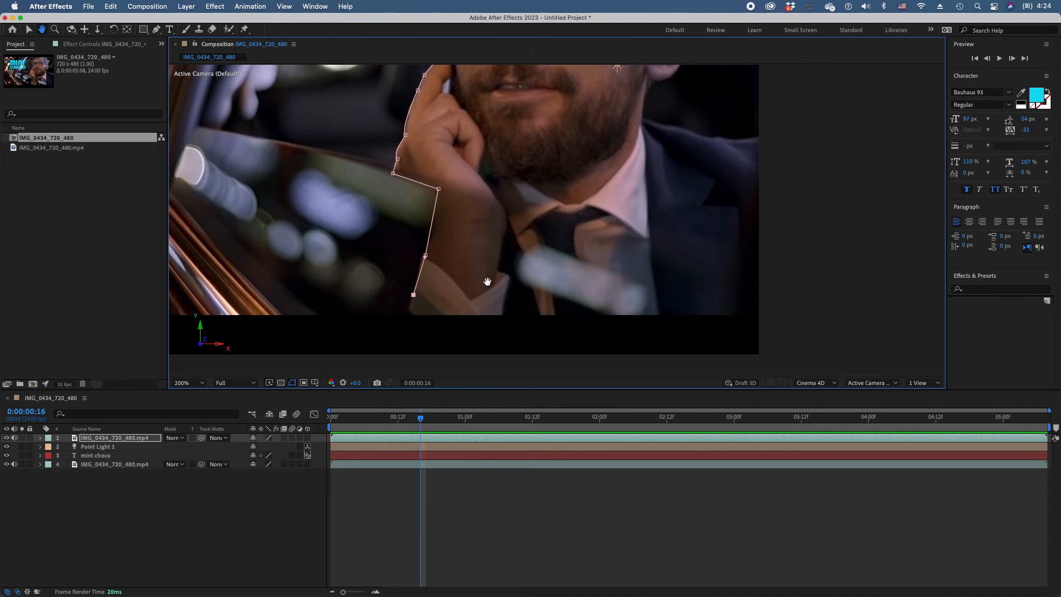
Close the mask by running it below the footage, outside its right edge and back to the first point, and deselect the layer
{"action": "left_click_drag", "start_coordinate": [457, 307], "coordinate": [430, 268]}
{"action": "left_click", "coordinate": [383, 286]}
{"action": "left_click", "coordinate": [744, 288]}
{"action": "left_click_drag", "start_coordinate": [626, 200], "coordinate": [571, 365]}
{"action": "left_click_drag", "start_coordinate": [594, 239], "coordinate": [553, 334]}
{"action": "left_click_drag", "start_coordinate": [627, 196], "coordinate": [610, 287]}
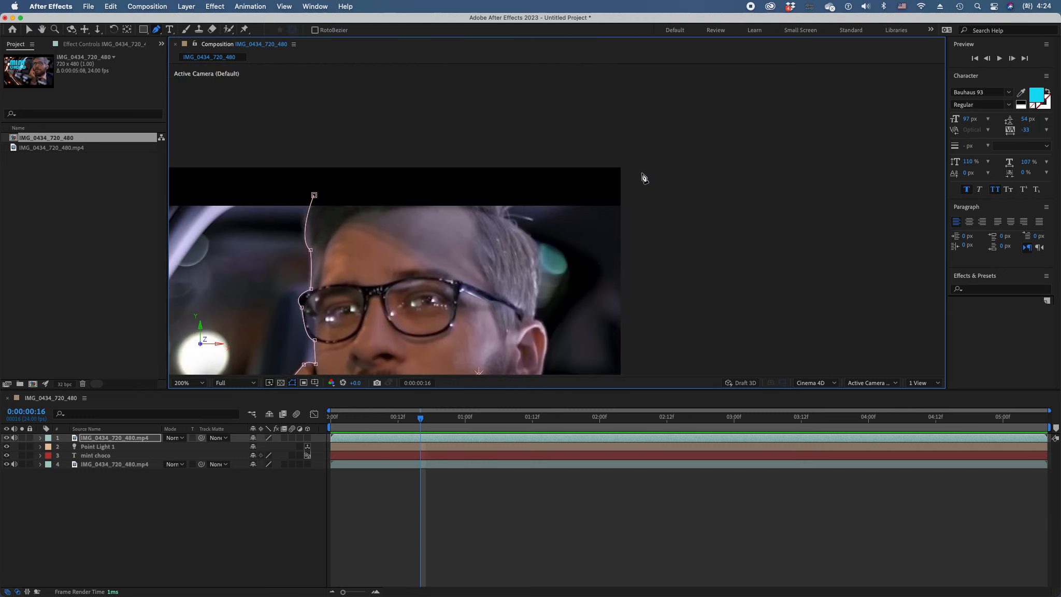
{"action": "left_click", "coordinate": [646, 197]}
{"action": "left_click", "coordinate": [314, 196]}
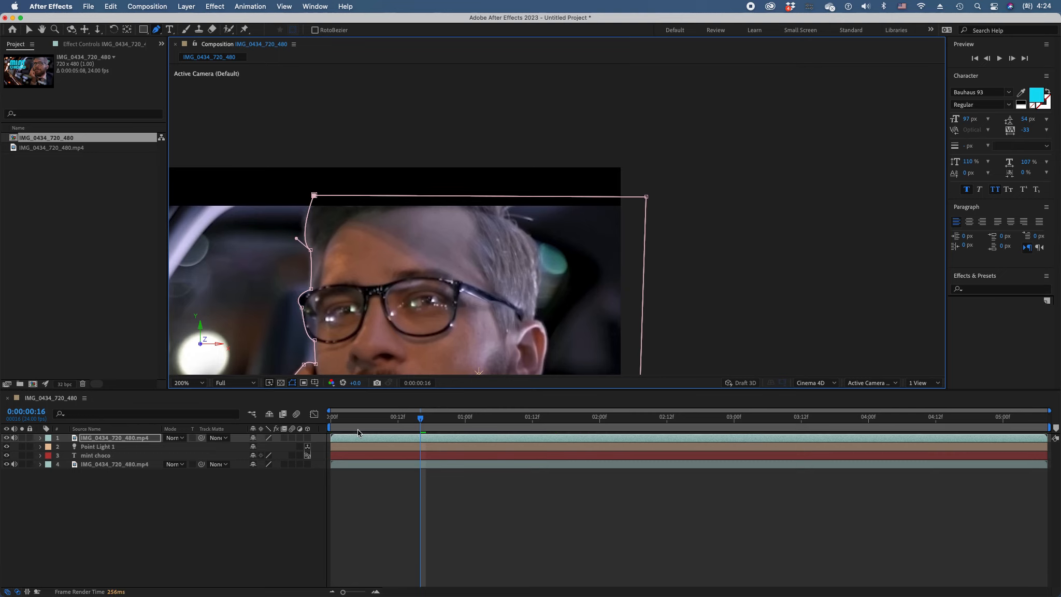
{"action": "left_click", "coordinate": [190, 383]}
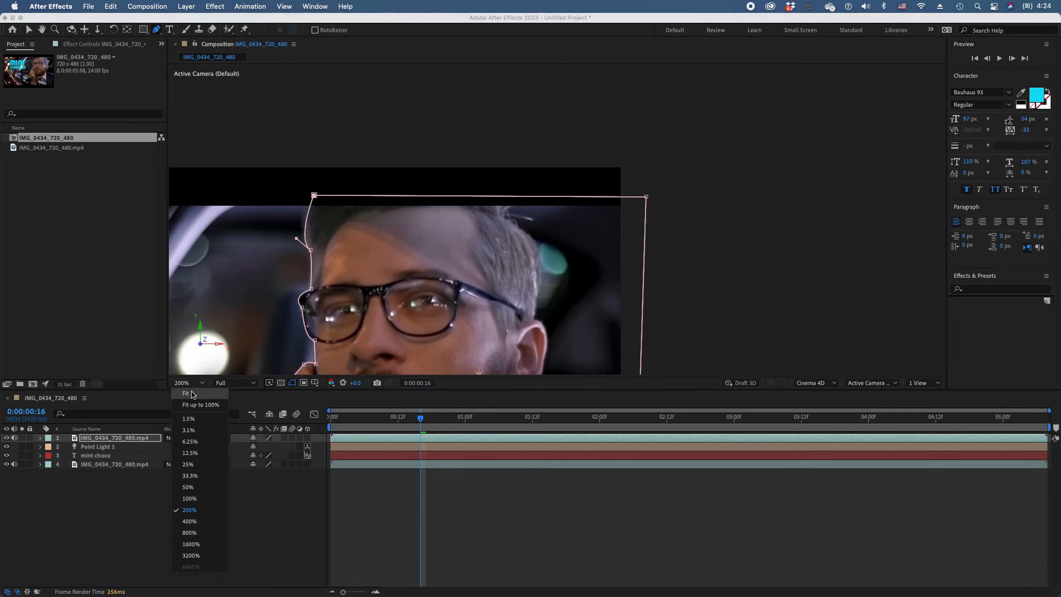
{"action": "left_click", "coordinate": [194, 396]}
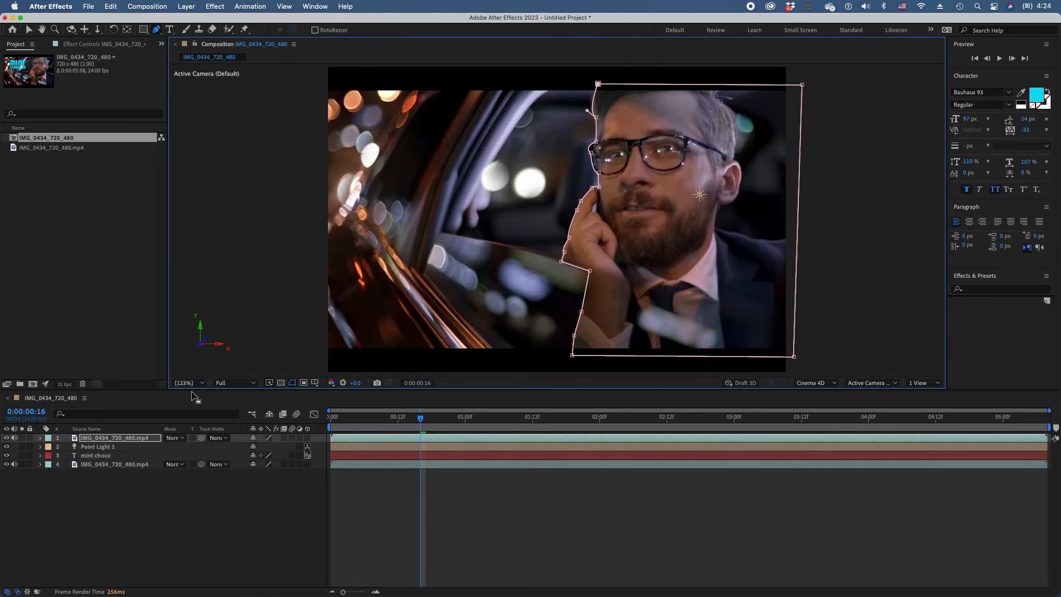
{"action": "left_click", "coordinate": [534, 527]}
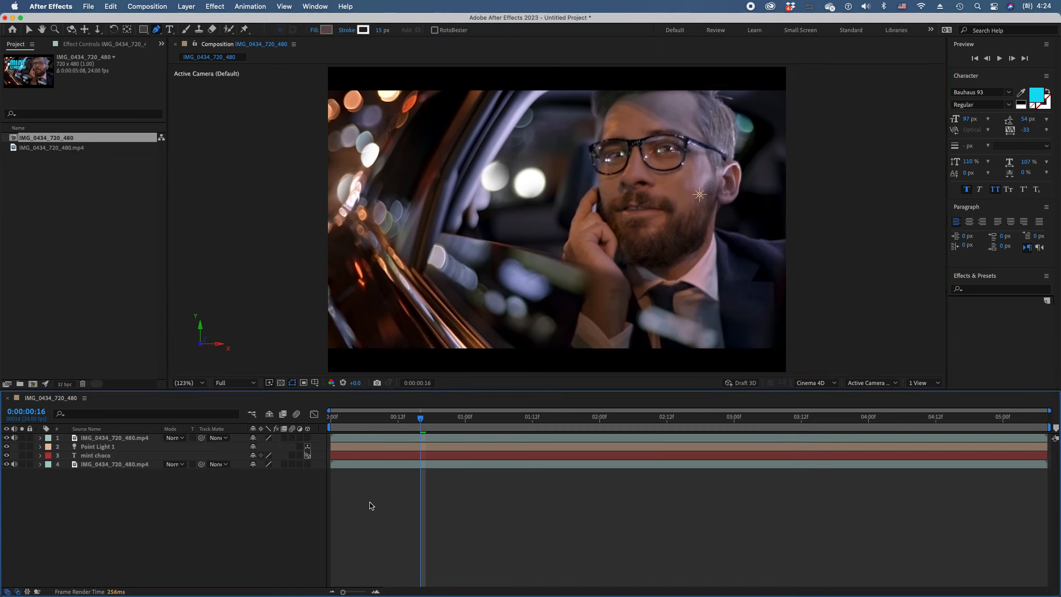
Scrub through the composition and preview the title animating behind the masked man
{"action": "left_click_drag", "start_coordinate": [343, 417], "coordinate": [904, 428]}
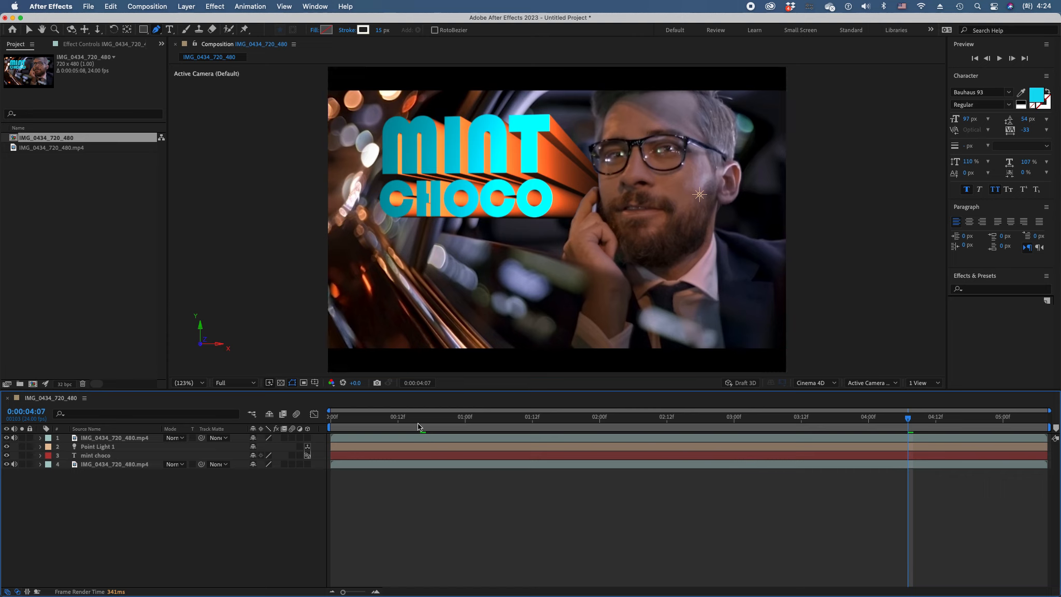
{"action": "key", "text": "space"}
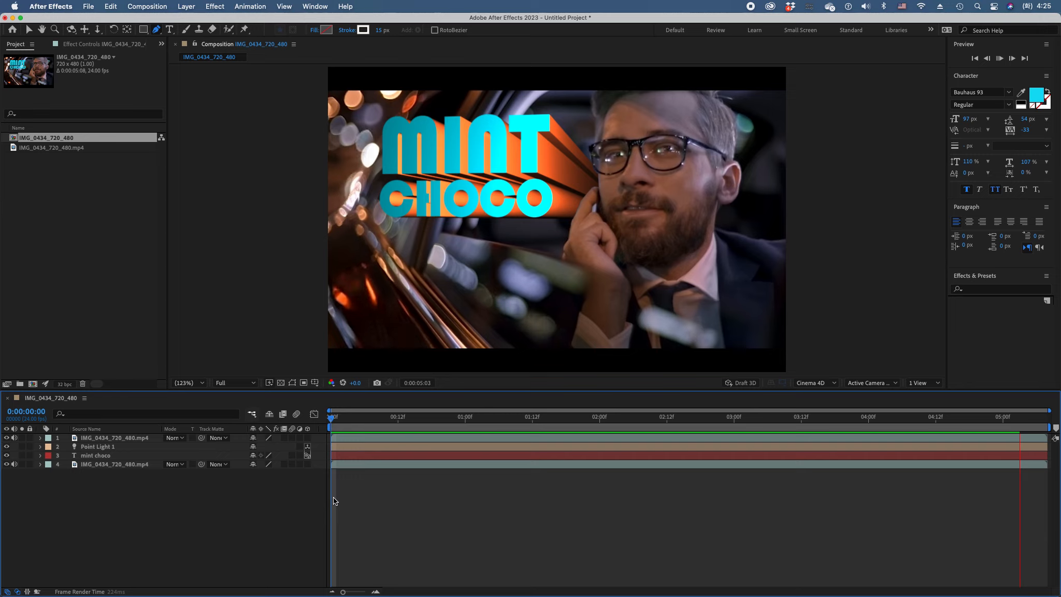
{"action": "key", "text": "space"}
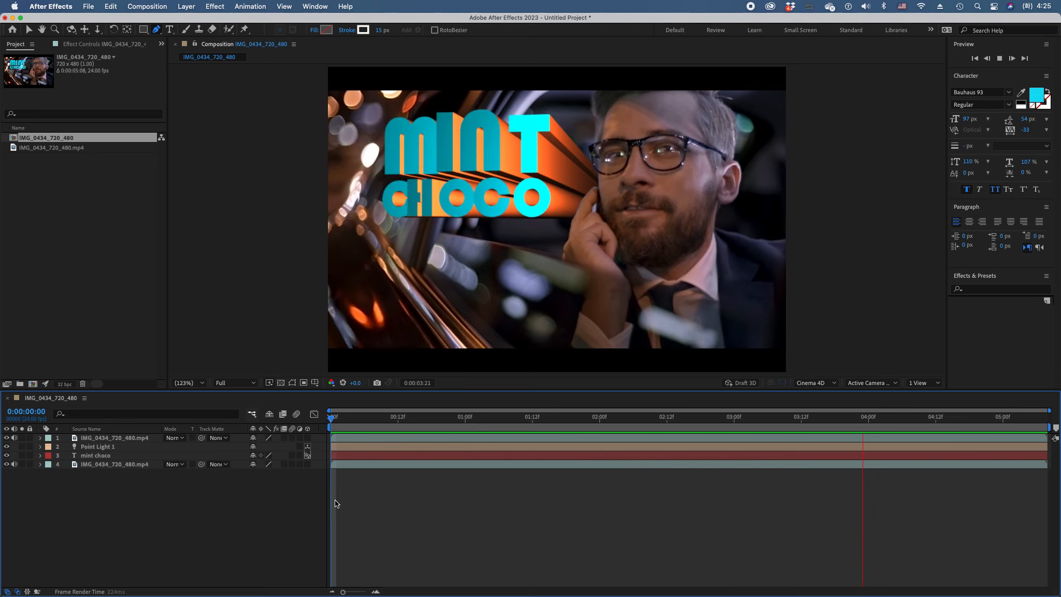
{"action": "key", "text": "space"}
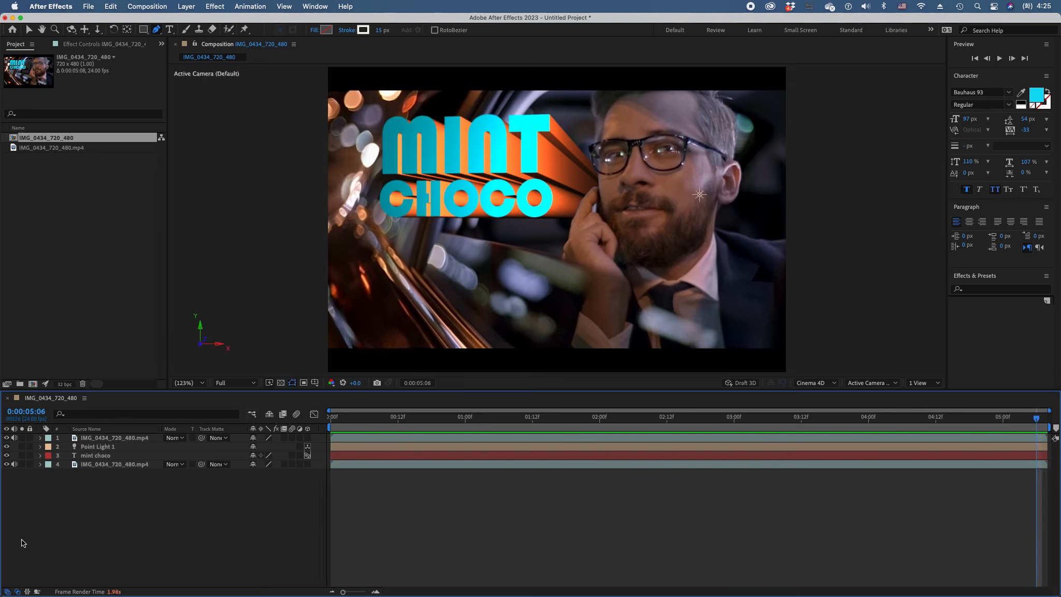